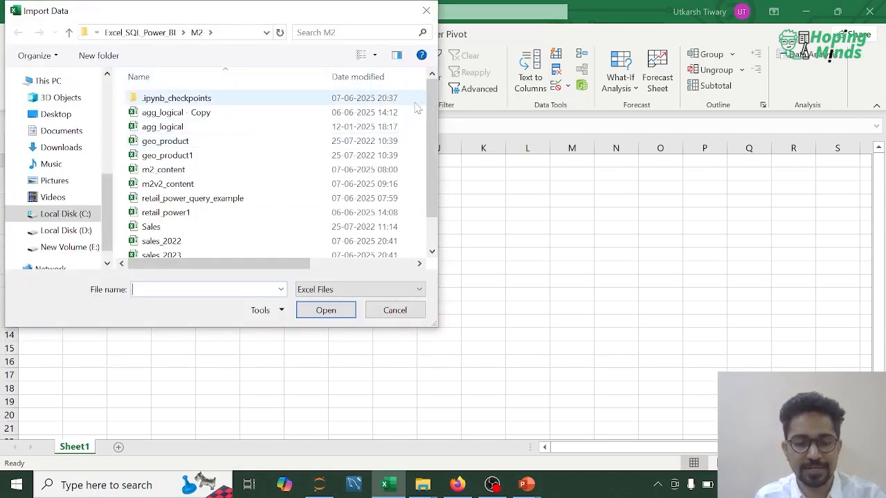
pyautogui.scroll(-1, 201, 155)
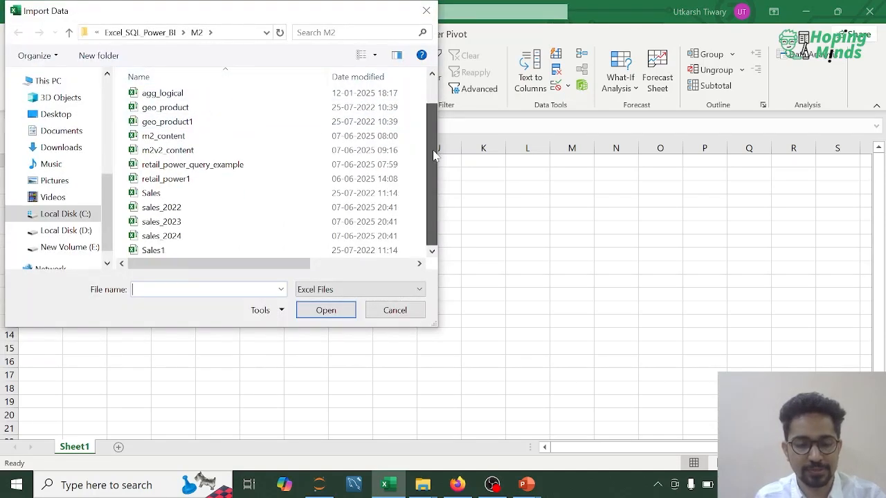
pyautogui.doubleClick(164, 179)
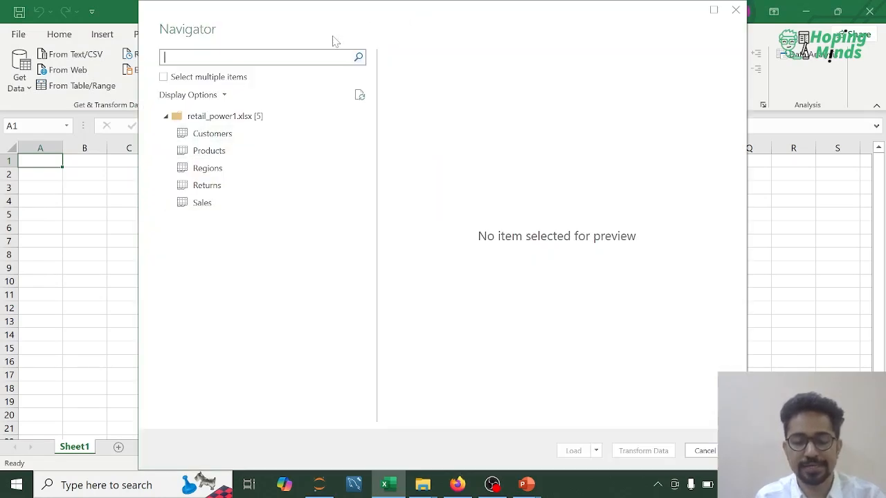
pyautogui.click(212, 135)
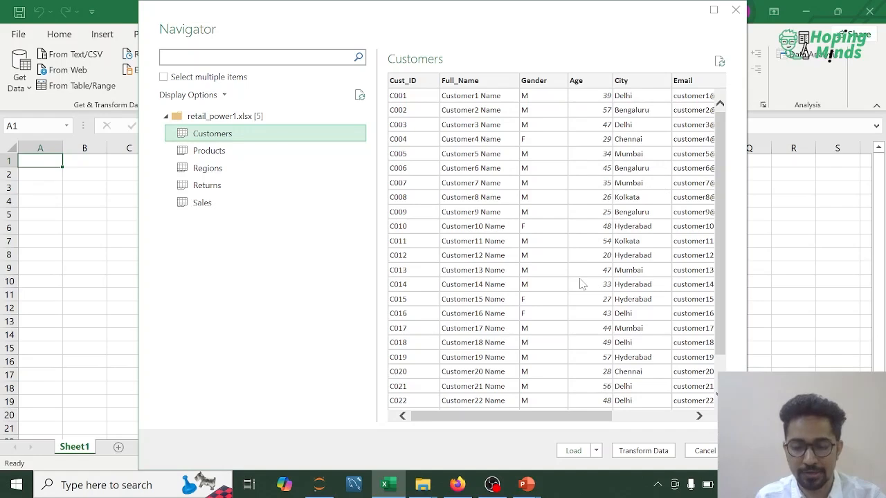
pyautogui.click(705, 452)
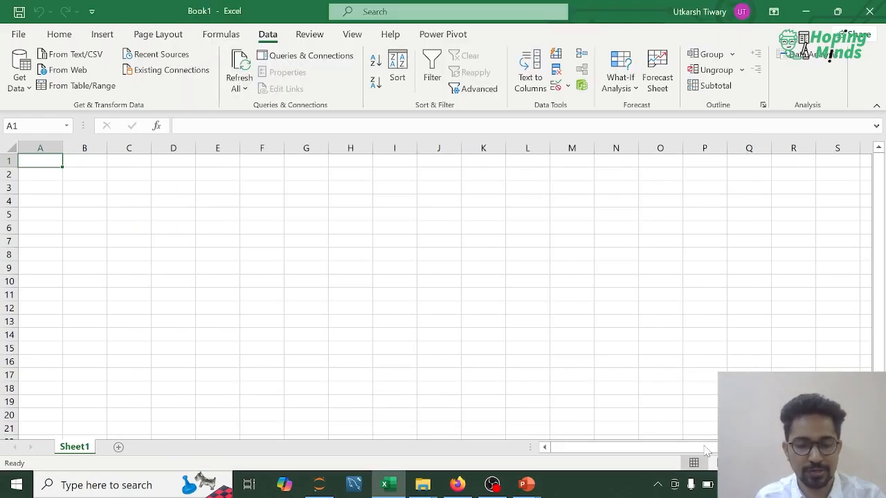
# - Import the retail_power_query_example workbook from the M2 folder as a data source
pyautogui.click(20, 73)
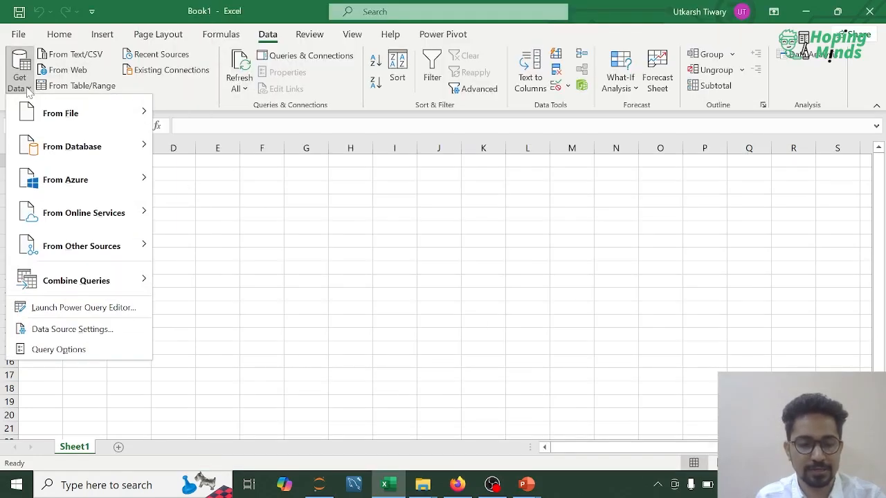
pyautogui.moveTo(60, 113)
pyautogui.click(204, 113)
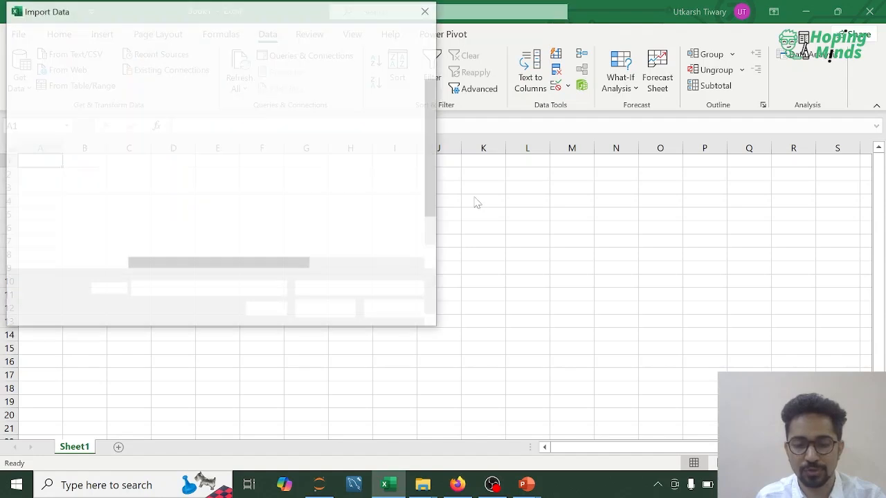
pyautogui.click(214, 198)
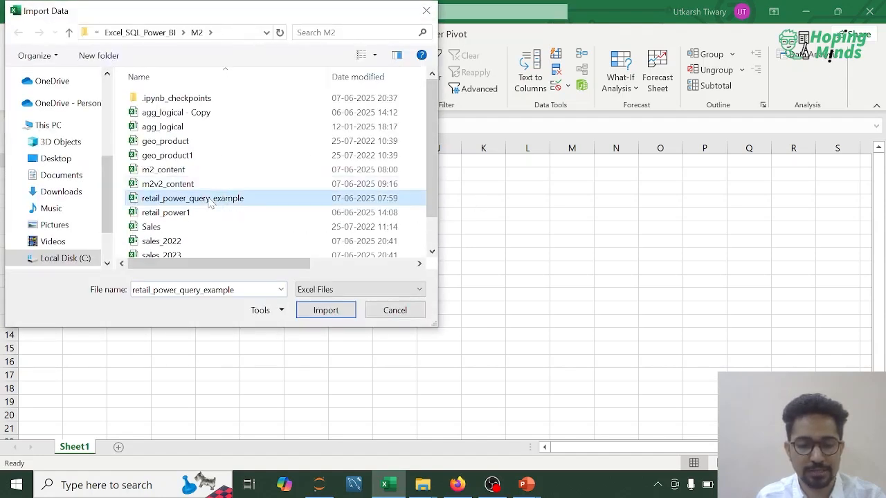
pyautogui.click(318, 311)
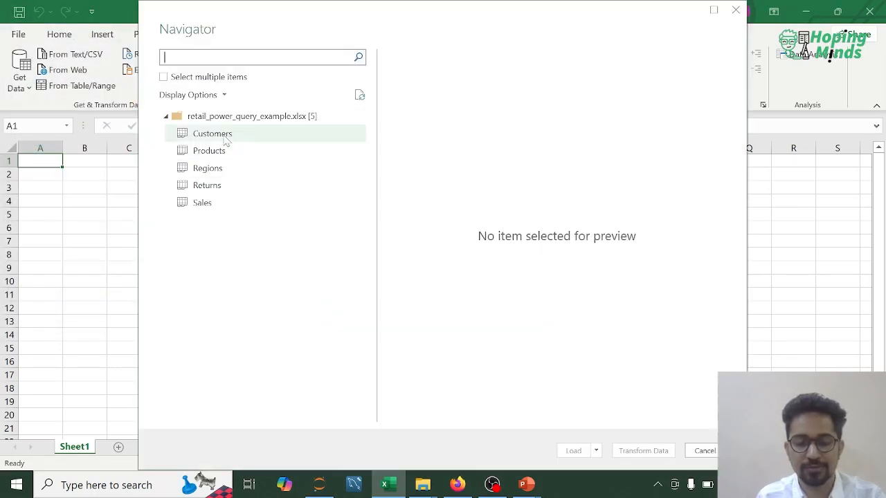
# - Preview the Customers, Products, Regions, Returns and Sales tables in turn, examining the full column range of the wider ones
pyautogui.click(225, 139)
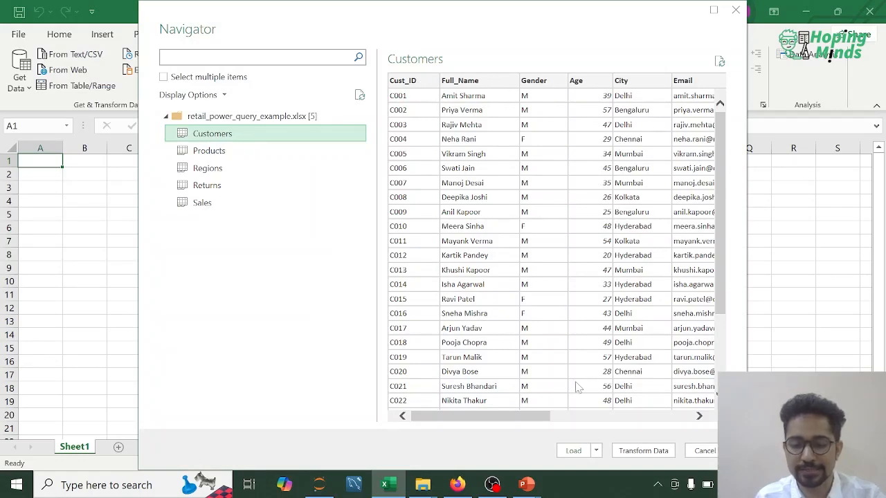
pyautogui.moveTo(532, 416); pyautogui.dragTo(672, 416)
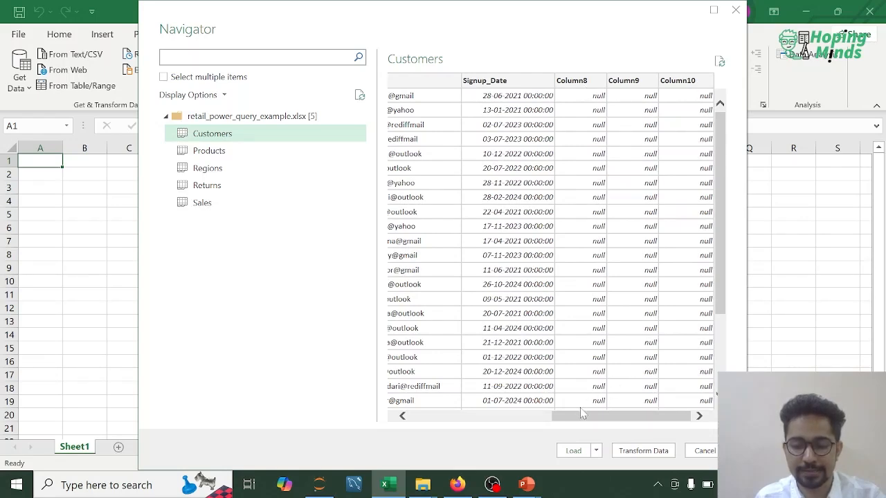
pyautogui.moveTo(575, 415); pyautogui.dragTo(417, 405)
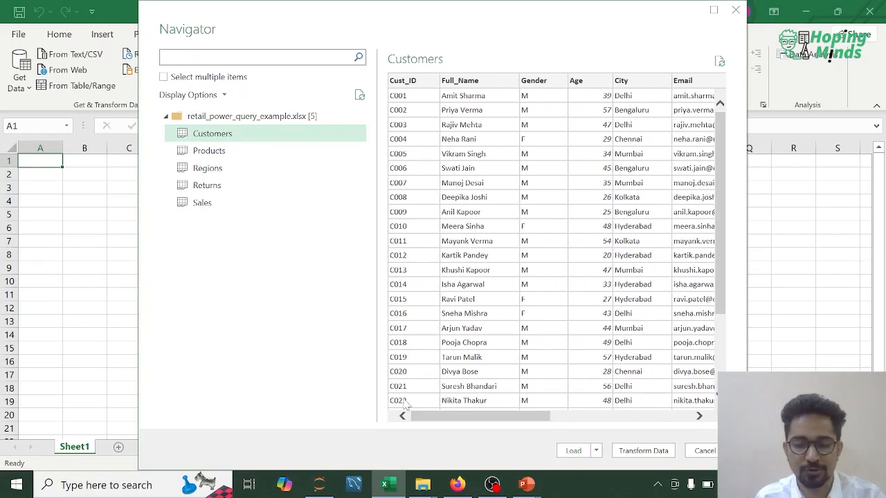
pyautogui.click(223, 153)
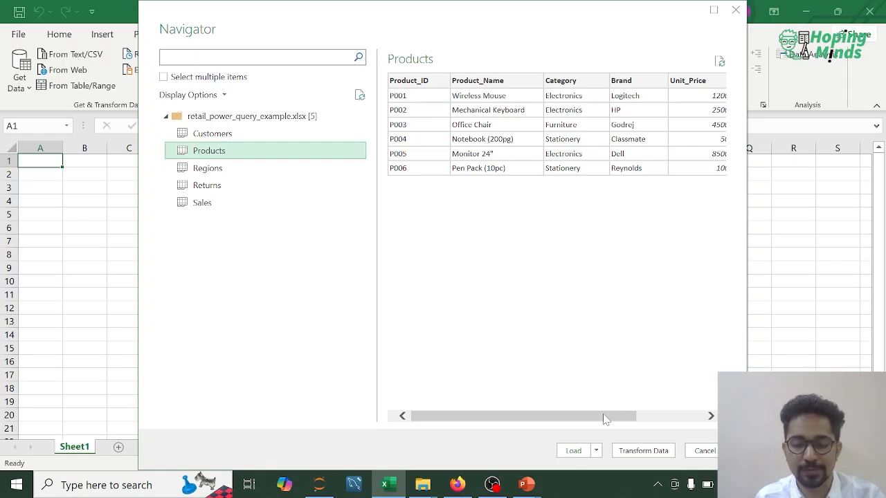
pyautogui.moveTo(603, 416); pyautogui.dragTo(671, 415)
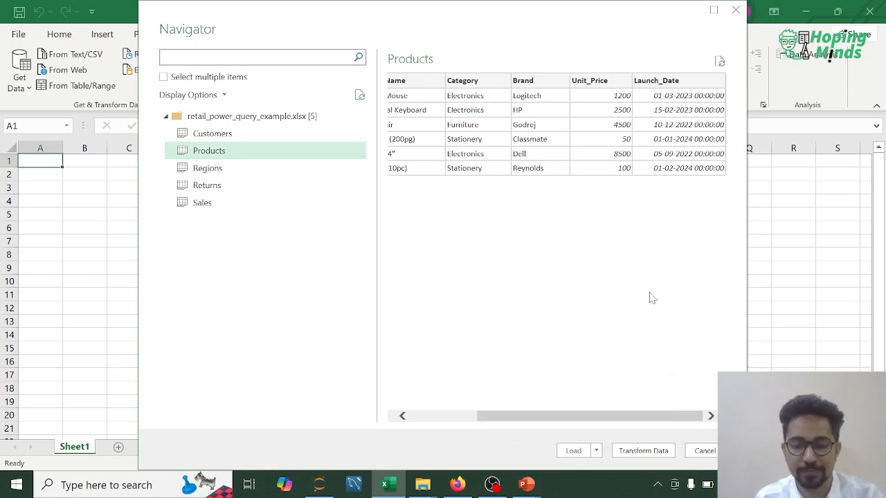
pyautogui.moveTo(595, 418); pyautogui.dragTo(500, 423)
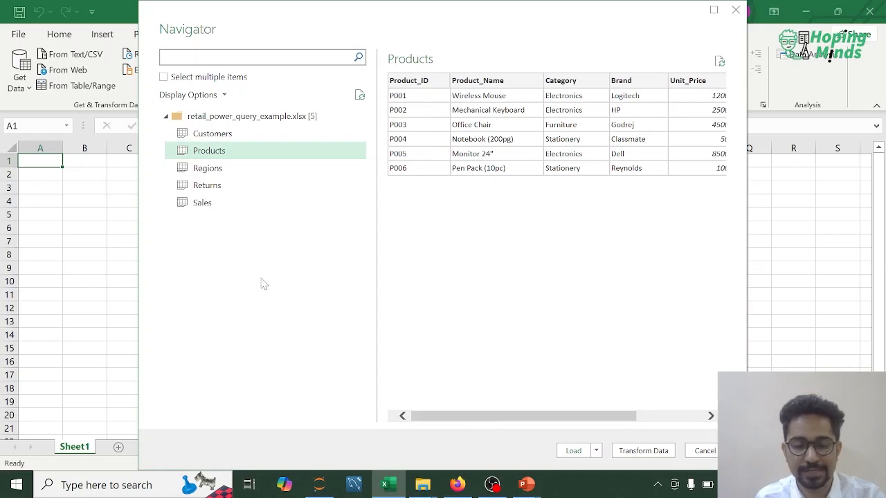
pyautogui.click(222, 171)
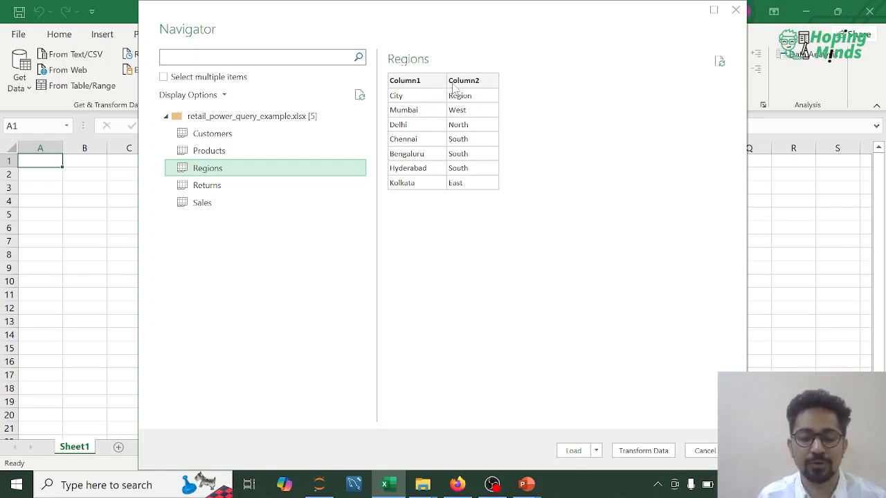
pyautogui.click(220, 188)
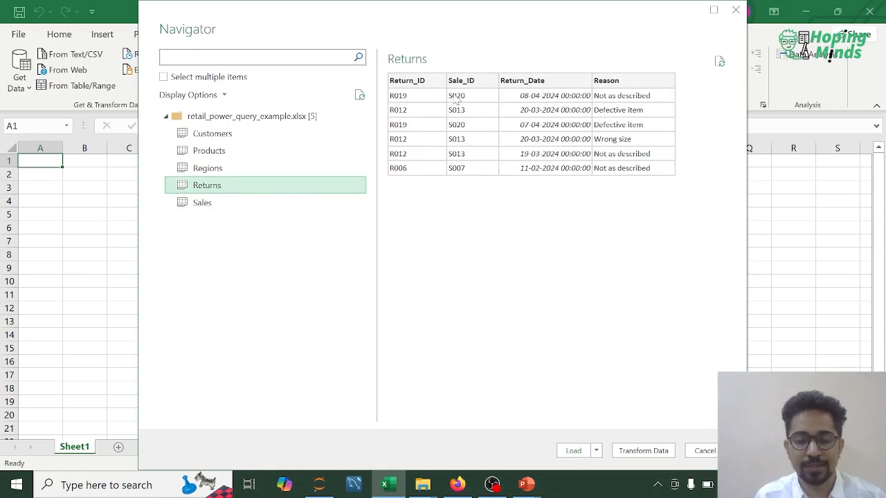
pyautogui.click(205, 202)
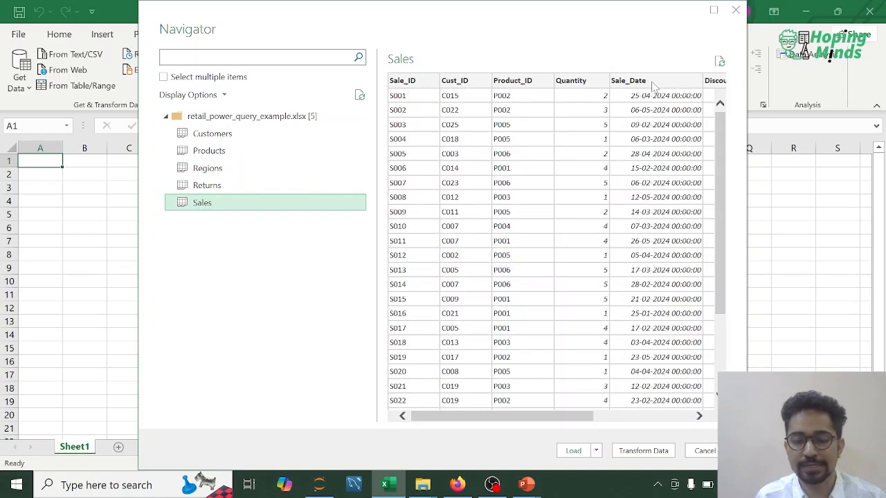
pyautogui.click(681, 417)
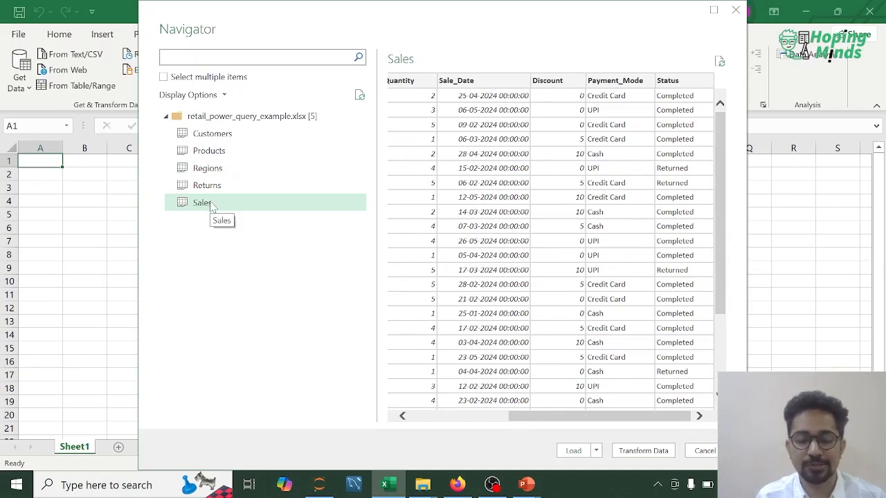
# - Revisit the previews of all five tables to compare their columns, ending on Products
pyautogui.click(220, 138)
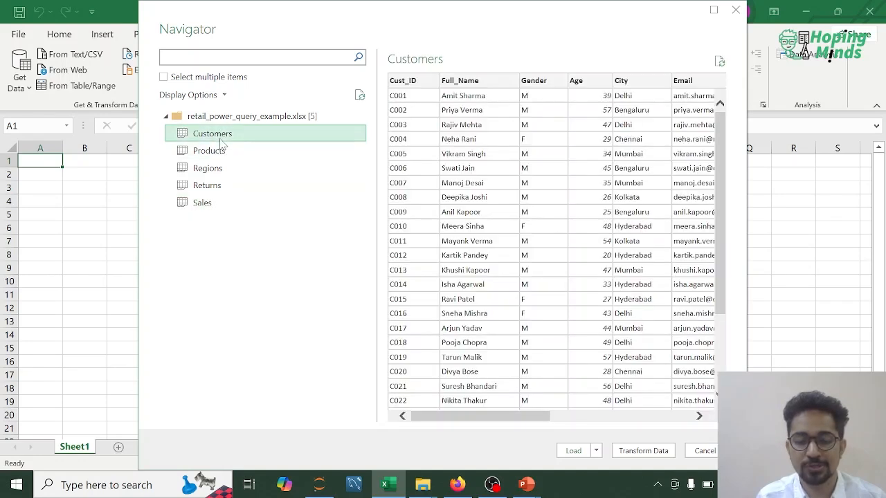
pyautogui.click(218, 151)
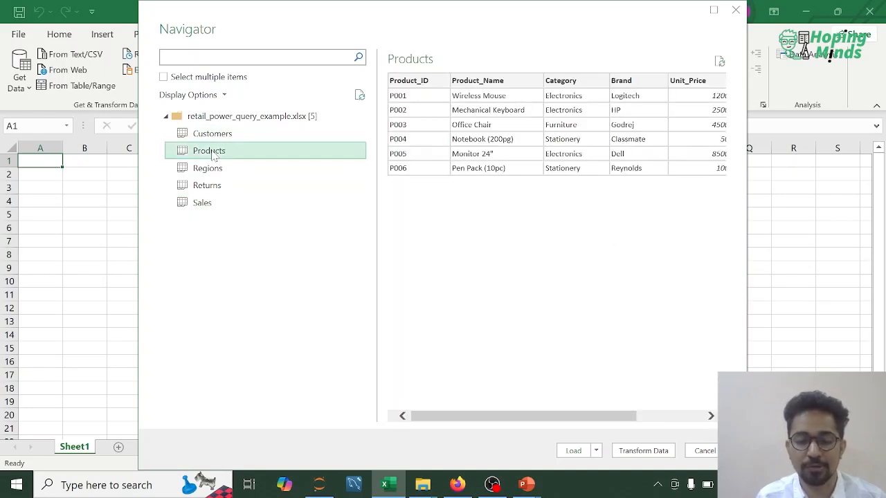
pyautogui.click(208, 169)
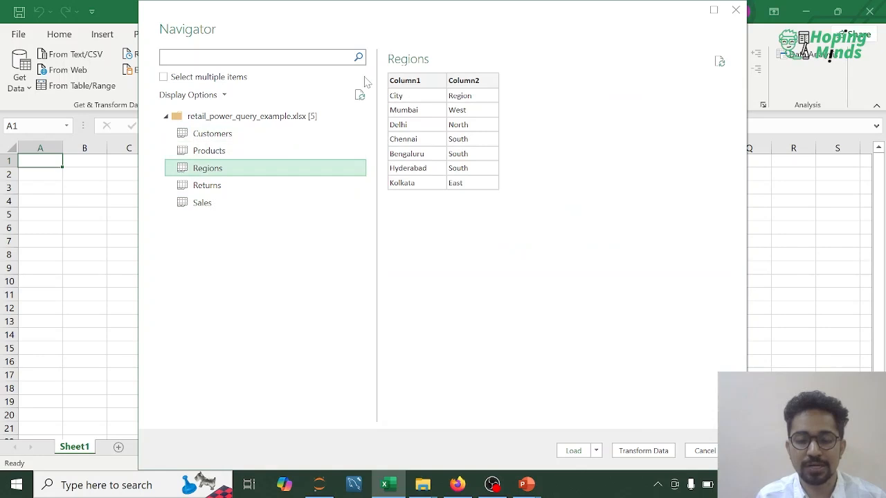
pyautogui.click(244, 135)
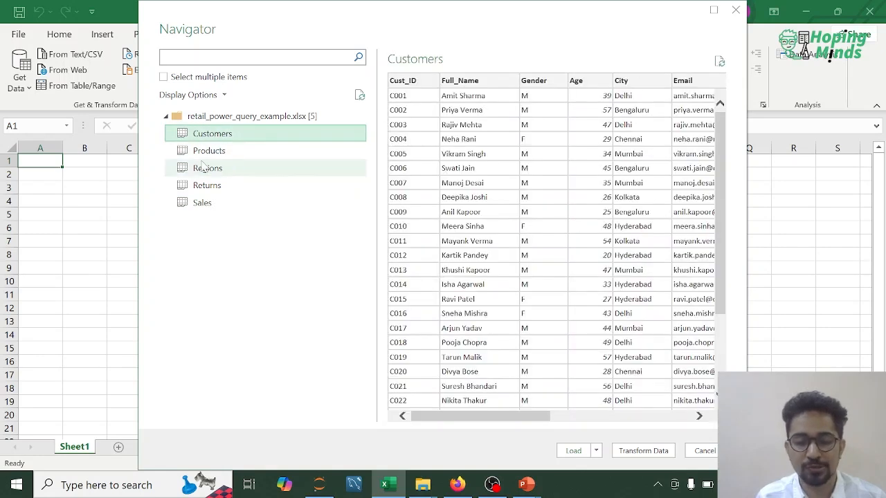
pyautogui.click(212, 189)
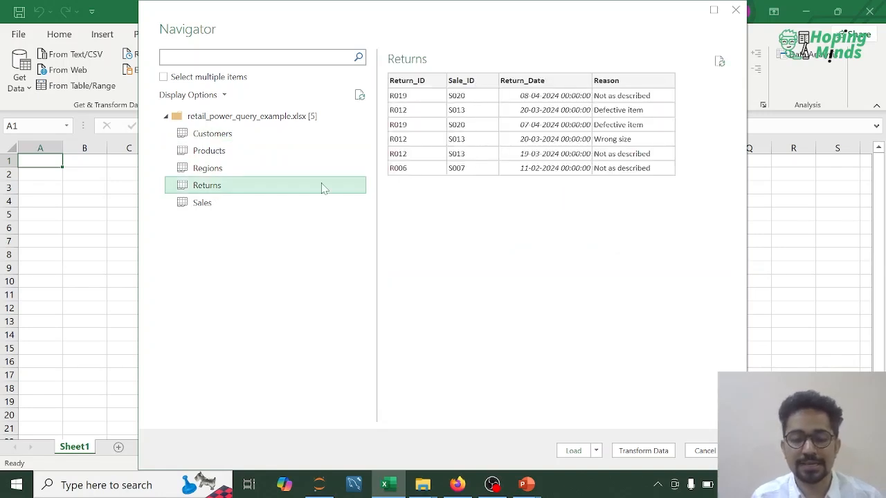
pyautogui.click(206, 207)
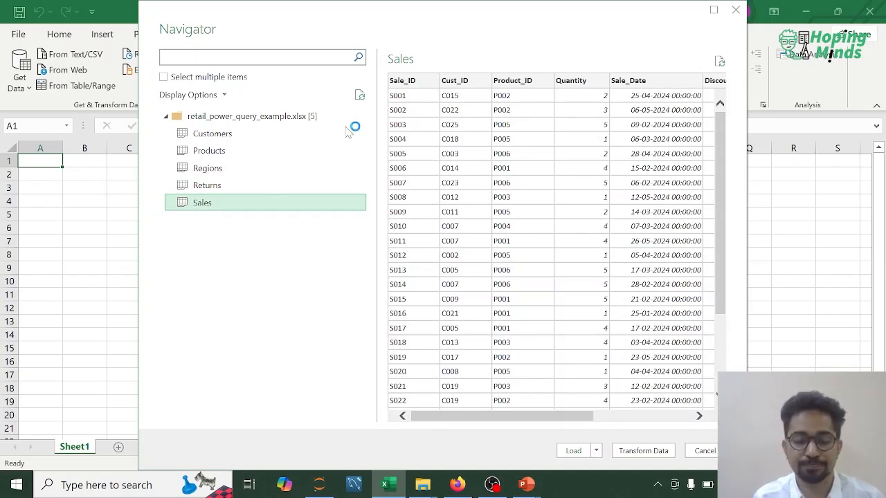
pyautogui.click(206, 135)
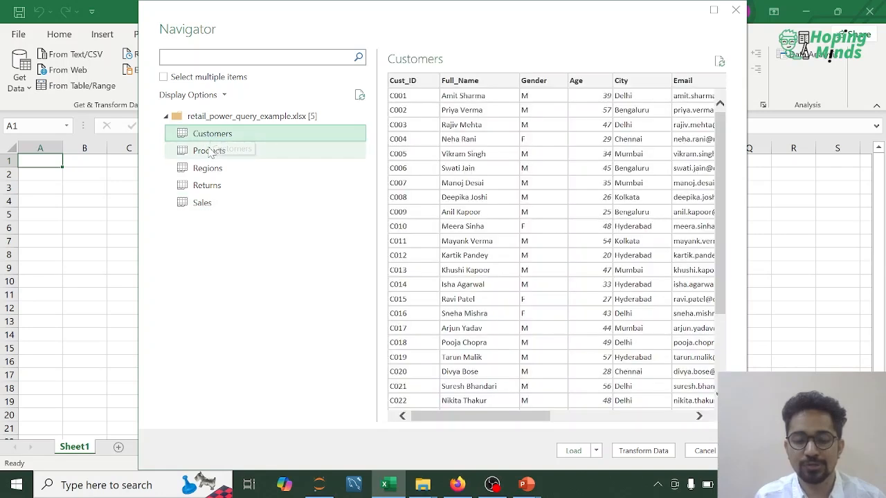
pyautogui.click(207, 151)
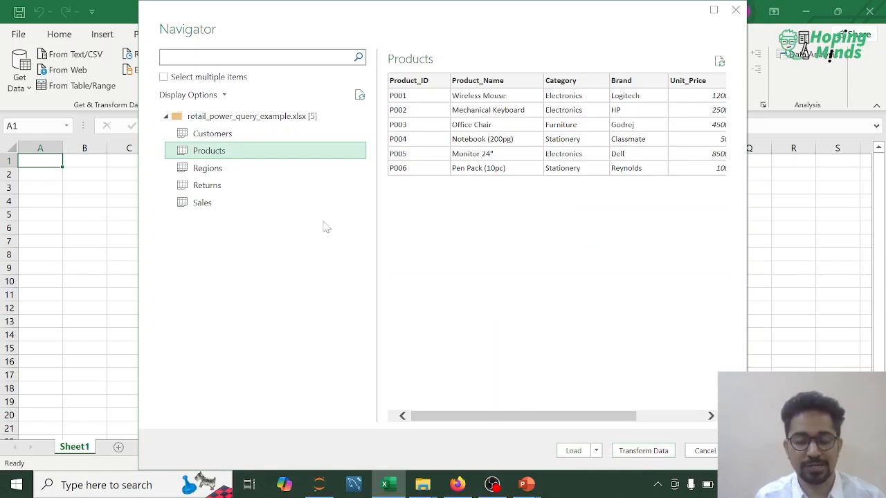
# - Select the Customers, Products, Regions, Returns and Sales tables together and open them for transformation in the Power Query Editor
pyautogui.click(163, 79)
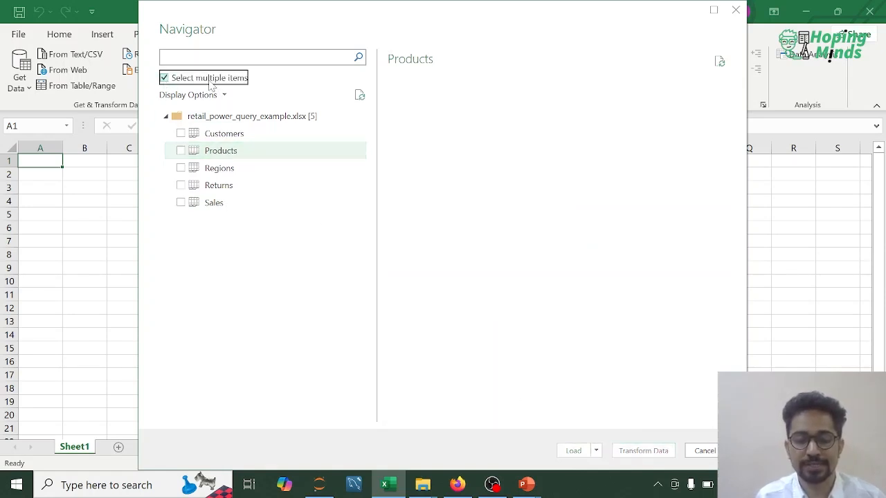
pyautogui.click(180, 133)
pyautogui.click(180, 151)
pyautogui.click(180, 168)
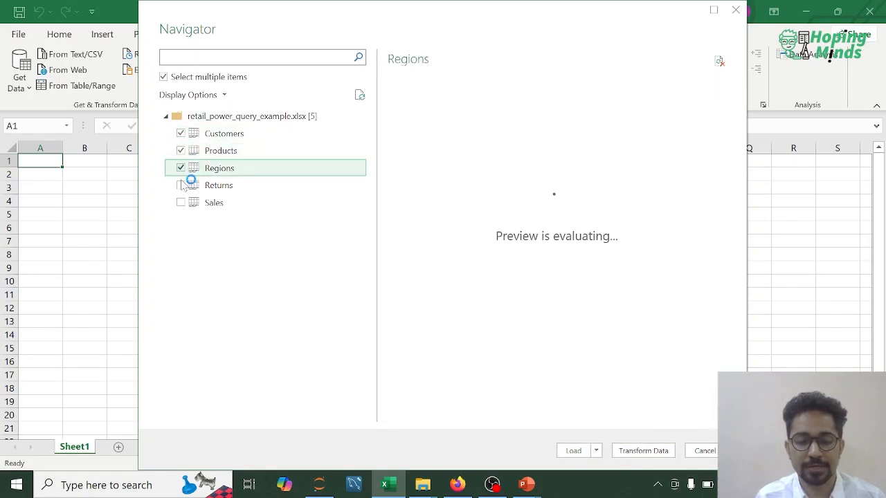
pyautogui.click(181, 186)
pyautogui.click(181, 202)
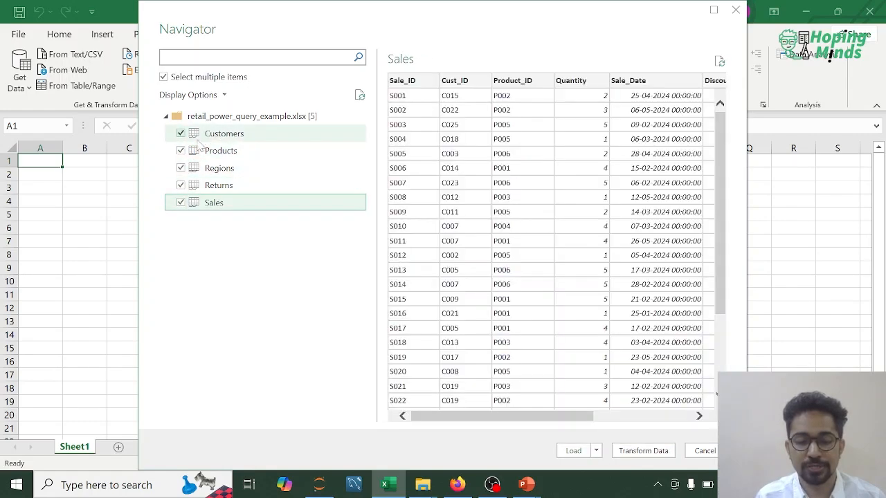
pyautogui.click(642, 451)
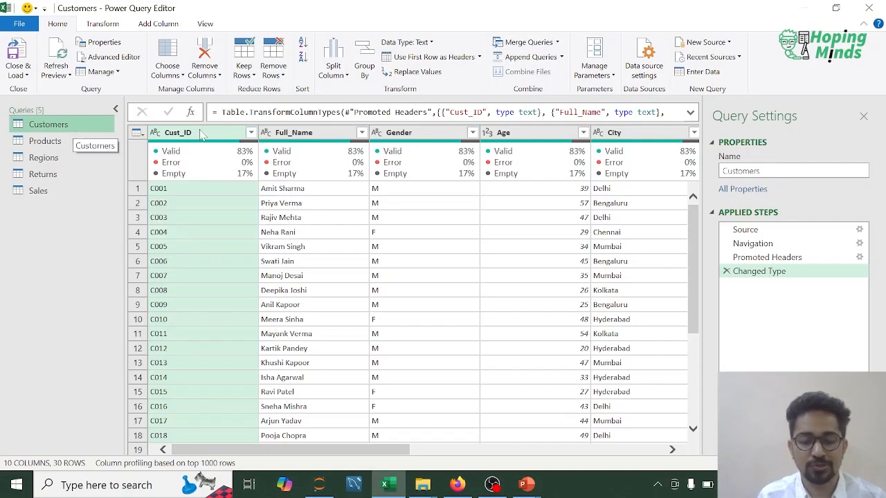
# - Check the data preview options, and examine the column quality details of Cust_ID and Full_Name in the Customers query
pyautogui.click(205, 24)
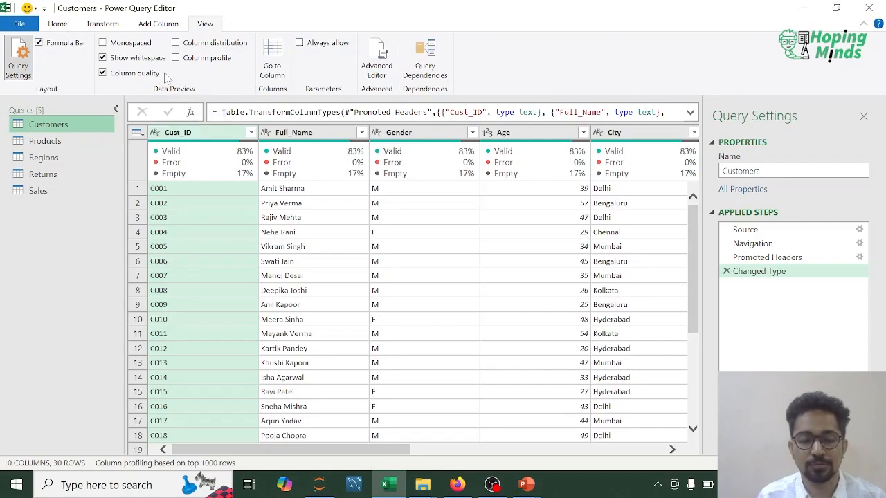
pyautogui.click(67, 29)
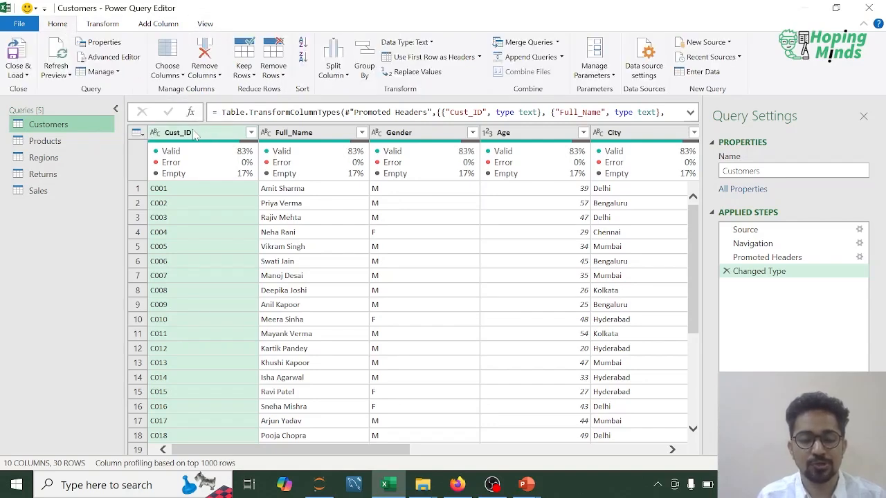
pyautogui.moveTo(183, 181)
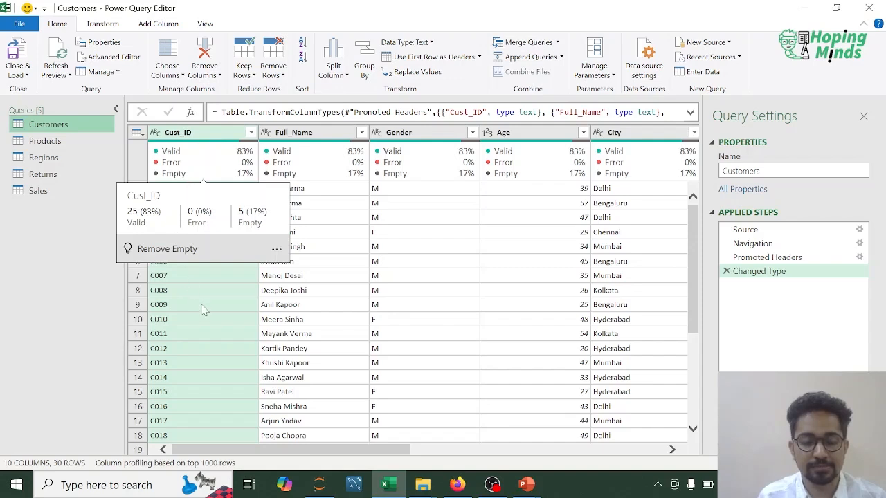
pyautogui.moveTo(301, 158)
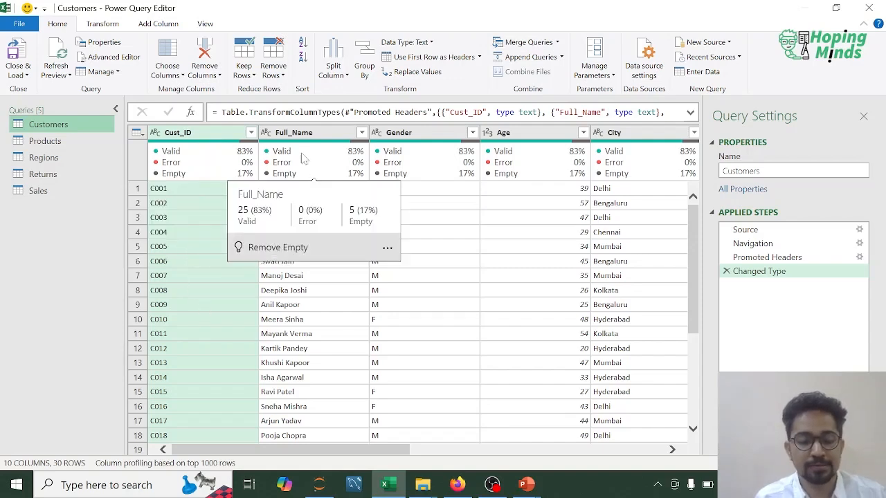
pyautogui.moveTo(222, 160)
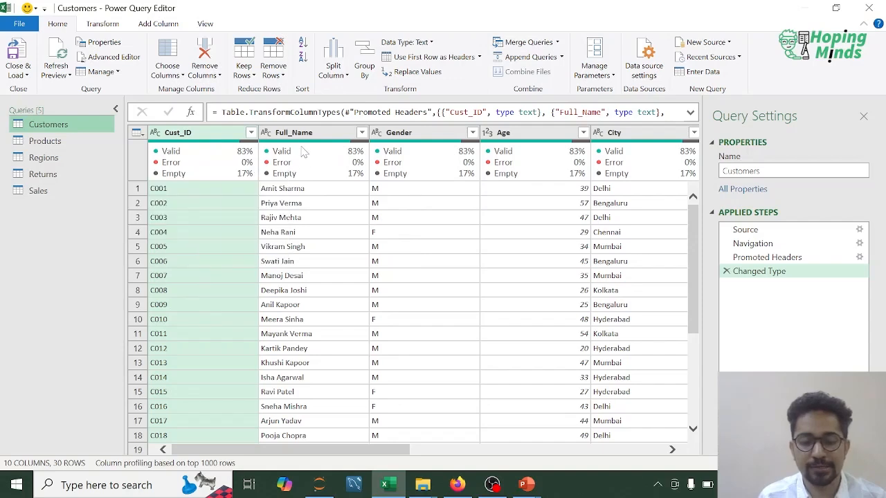
# - Remove the empty Column8, Column9 and Column10 from the Customers query
pyautogui.moveTo(358, 172)
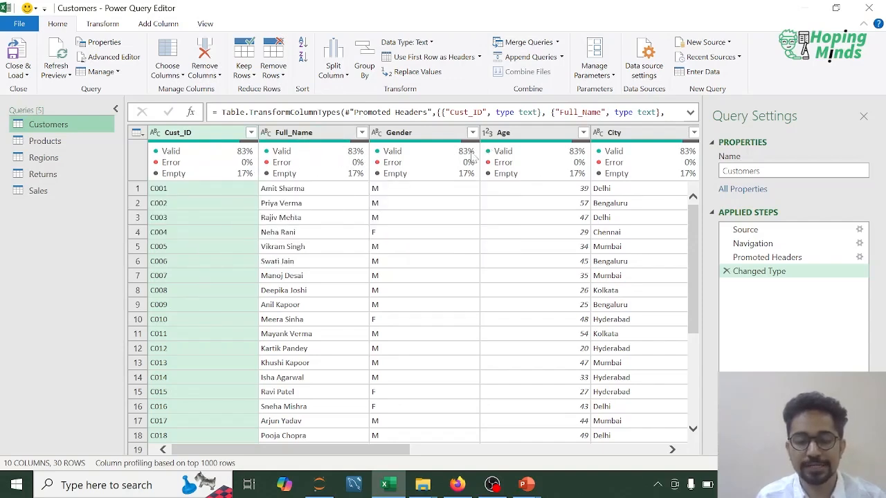
pyautogui.moveTo(543, 168)
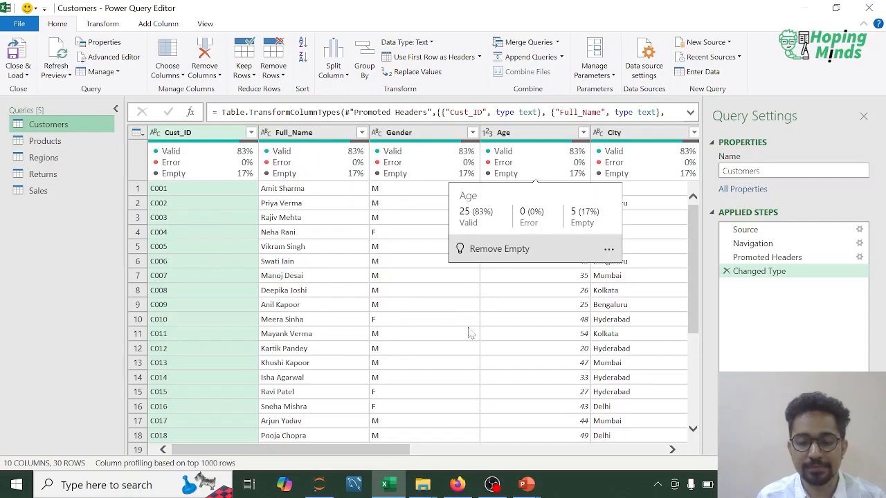
pyautogui.moveTo(376, 453); pyautogui.dragTo(639, 450)
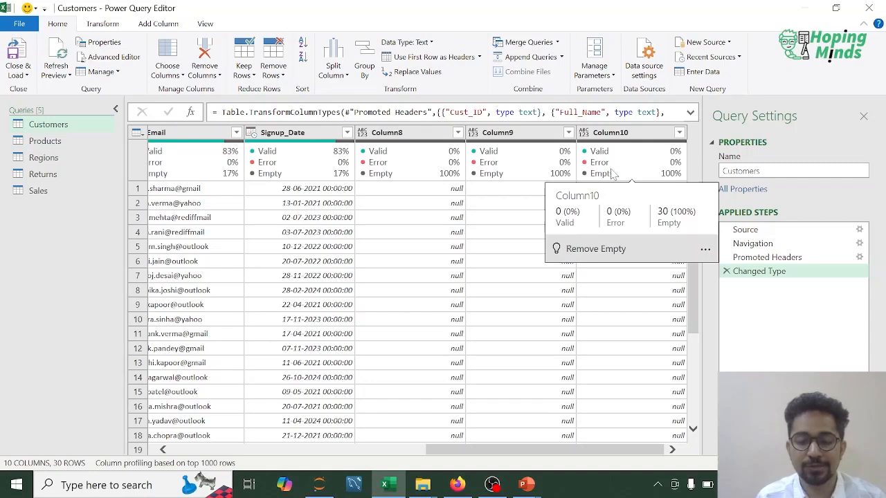
pyautogui.click(218, 76)
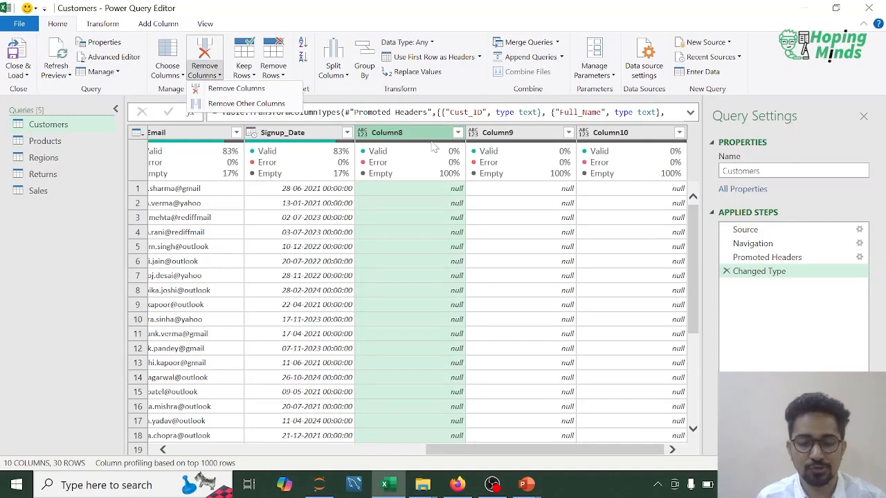
pyautogui.click(516, 142)
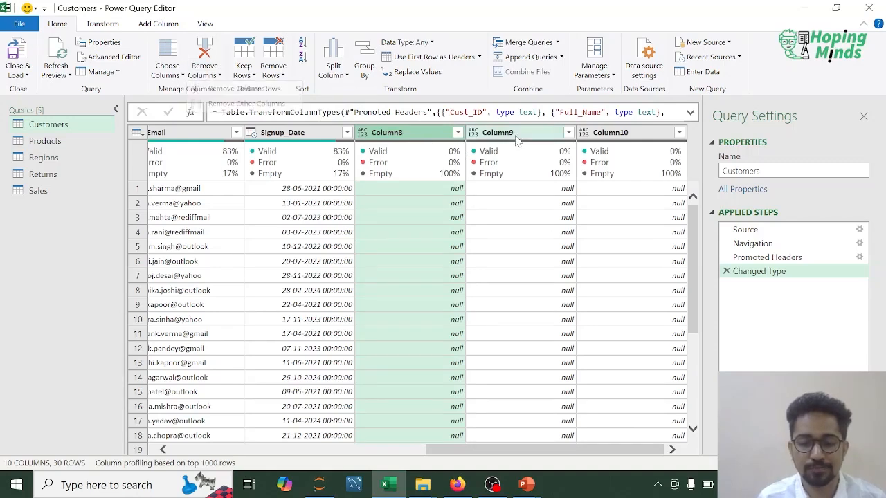
pyautogui.keyDown('ctrl'); pyautogui.click(612, 132); pyautogui.keyUp('ctrl')
pyautogui.keyDown('ctrl'); pyautogui.click(525, 135); pyautogui.keyUp('ctrl')
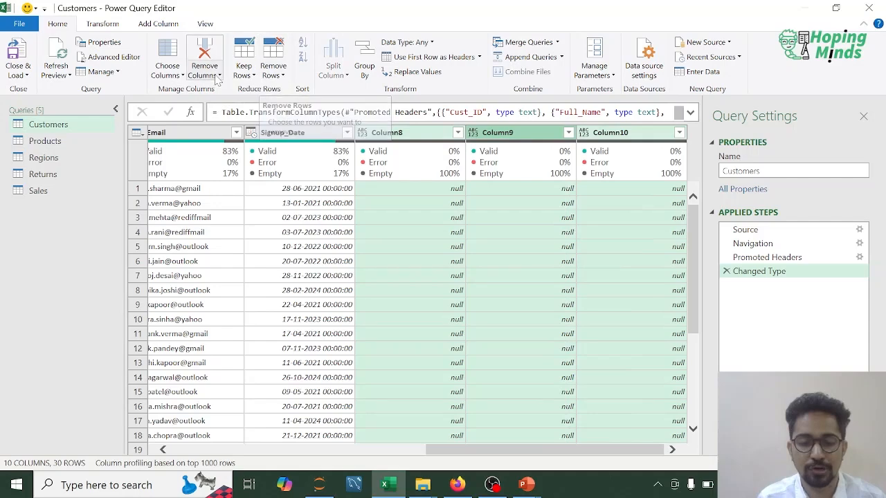
pyautogui.click(205, 74)
pyautogui.click(235, 90)
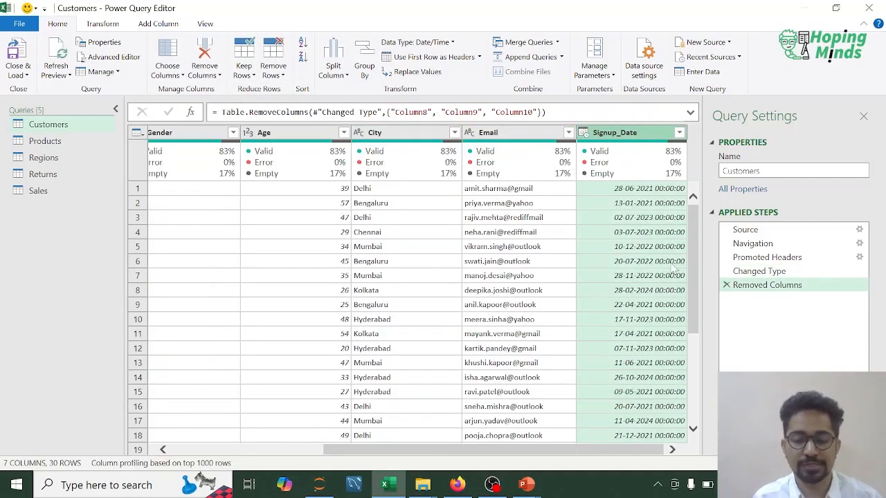
# - Check the last rows of the Customers query, and look through the Products, Regions, Returns and Sales queries
pyautogui.scroll(-4, 636, 267)
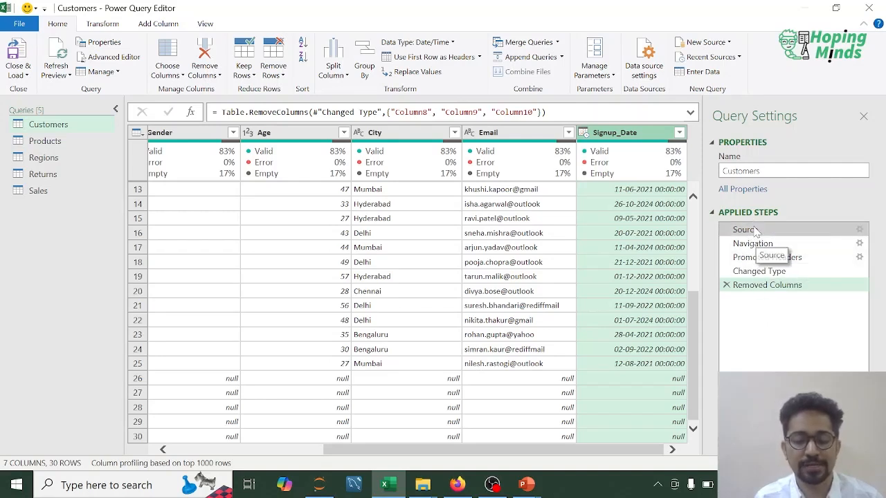
pyautogui.click(42, 140)
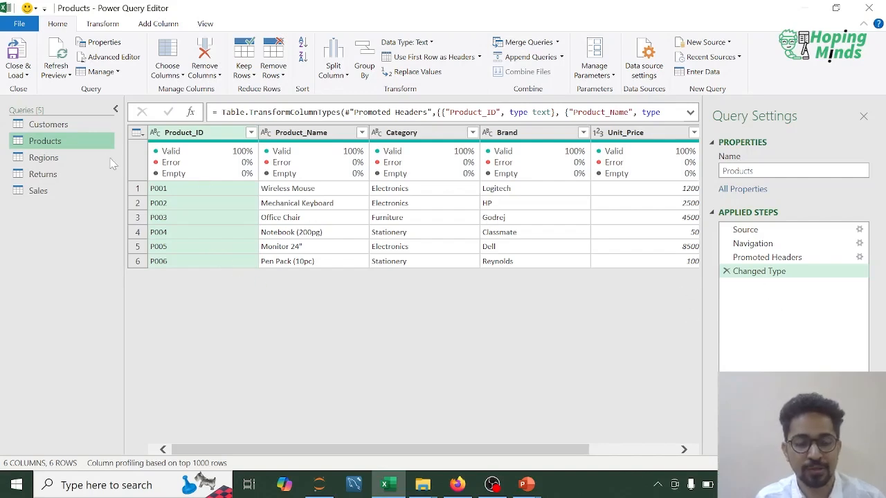
pyautogui.click(60, 159)
pyautogui.click(60, 174)
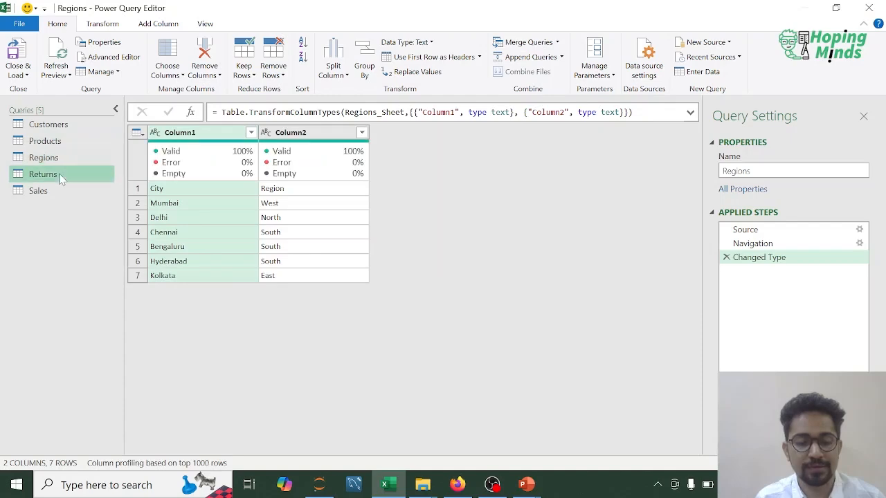
pyautogui.click(90, 191)
# - Remove the blank rows from the Customers query and check the column quality across to Signup_Date
pyautogui.click(58, 126)
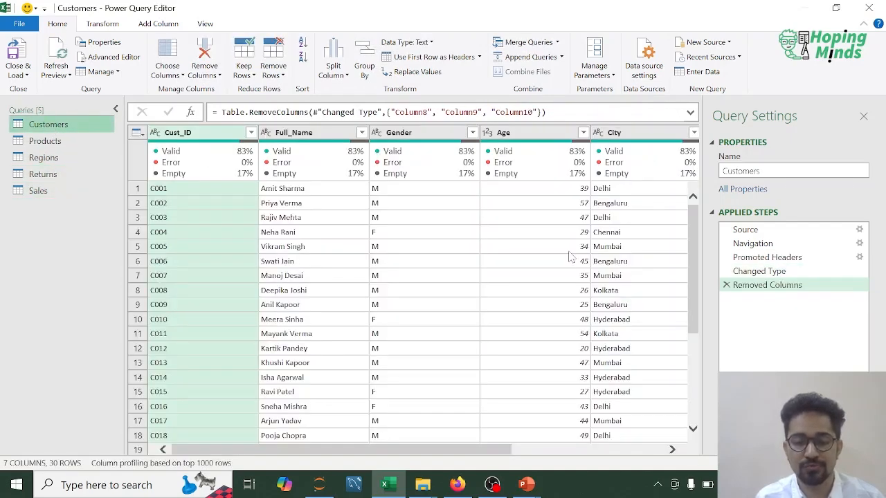
pyautogui.hscroll(5, 568, 256)
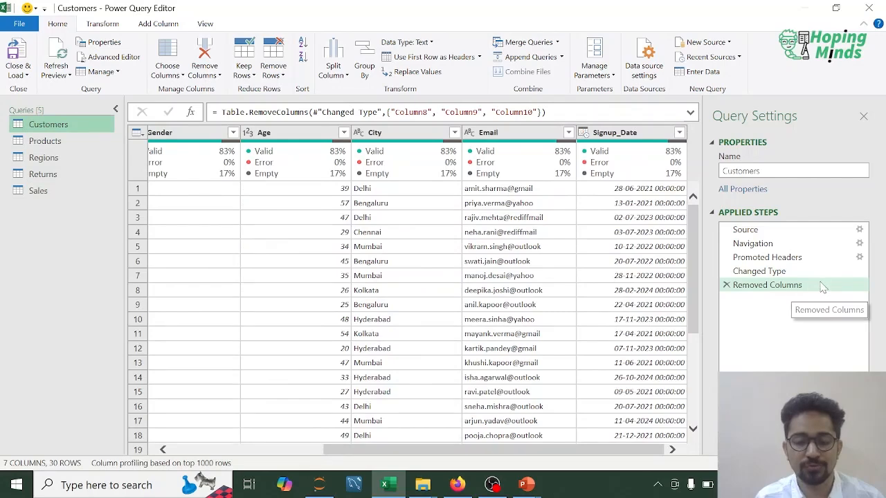
pyautogui.scroll(-4, 426, 281)
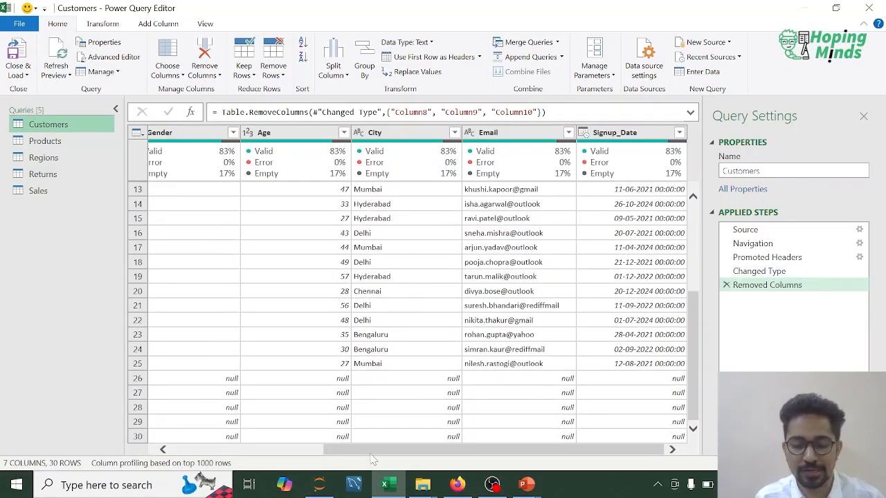
pyautogui.moveTo(358, 450); pyautogui.dragTo(206, 450)
pyautogui.click(190, 401)
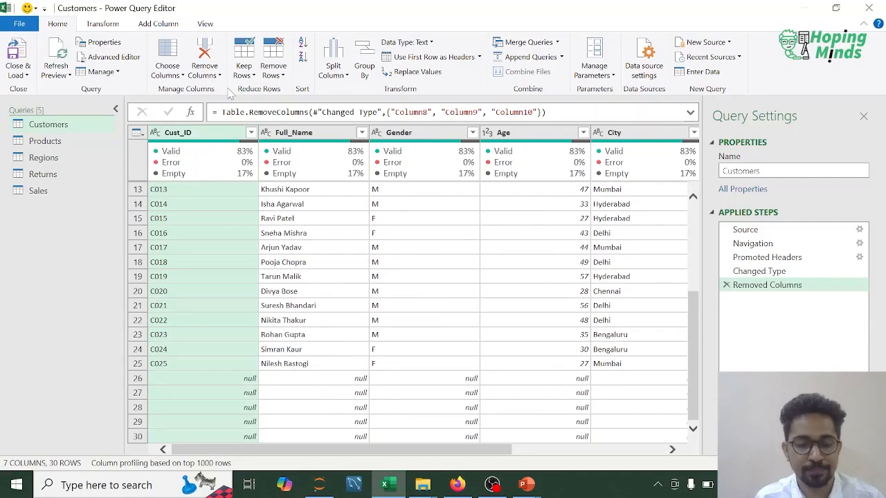
pyautogui.click(283, 77)
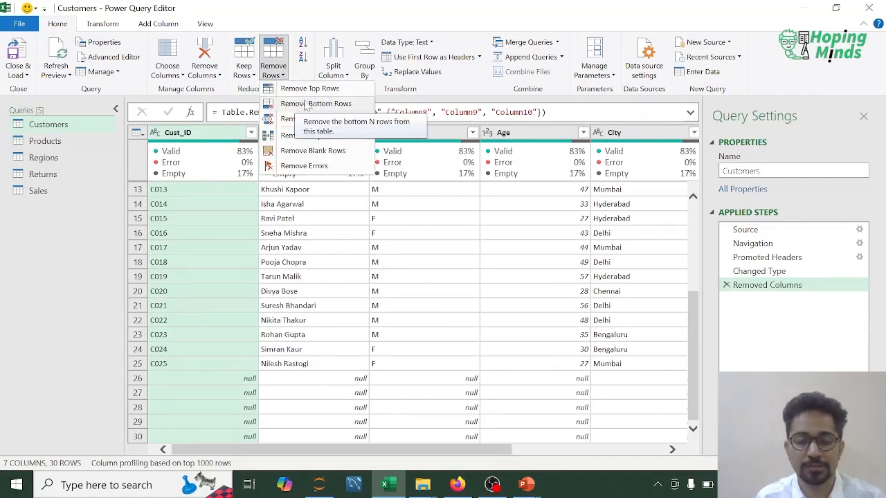
pyautogui.click(307, 151)
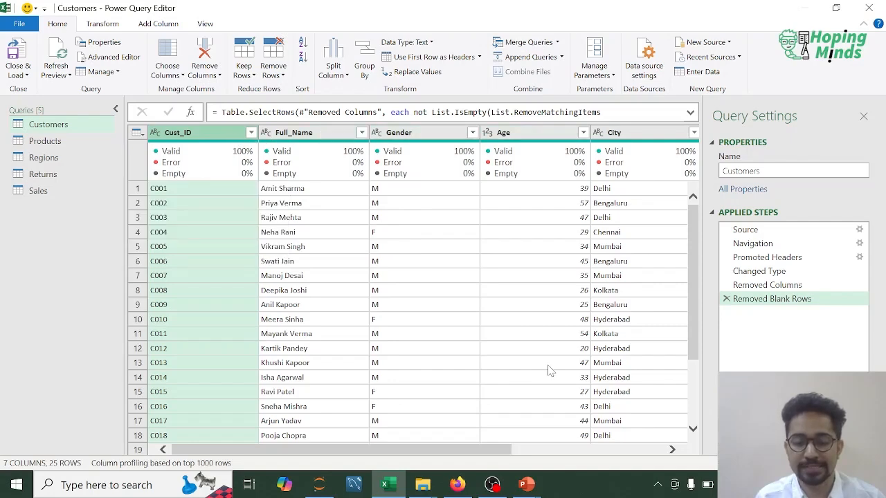
pyautogui.hscroll(5, 480, 450)
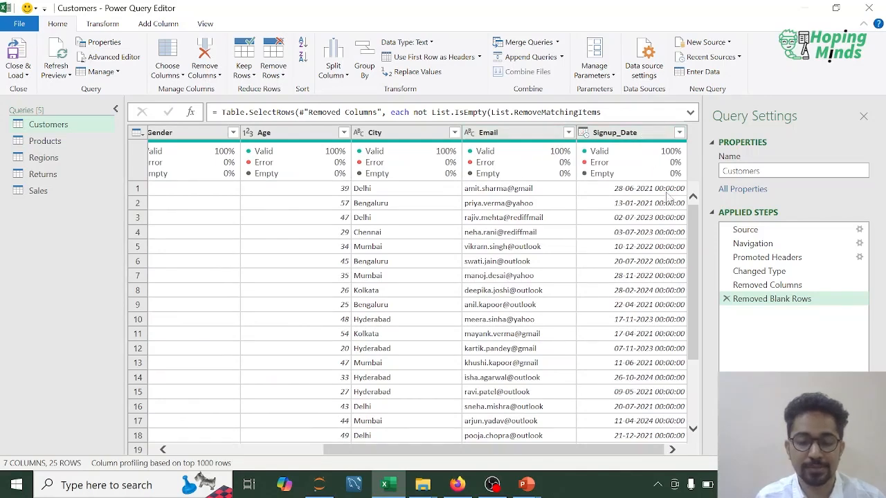
pyautogui.moveTo(643, 169)
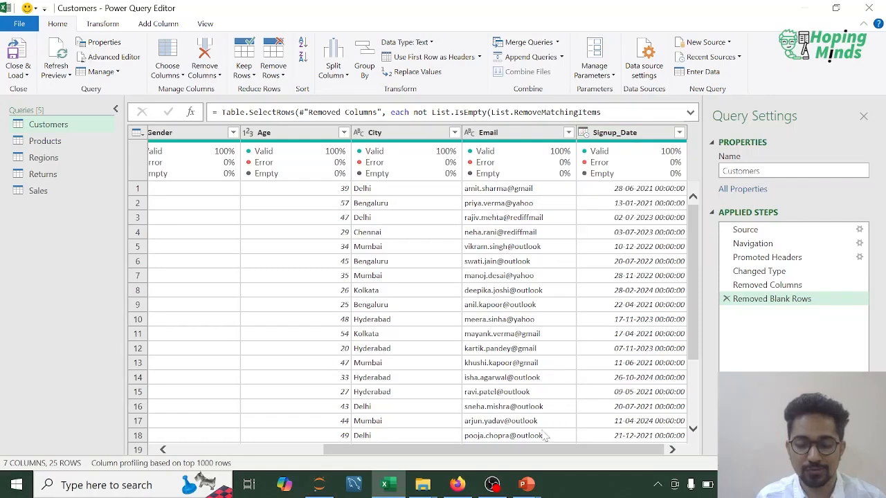
pyautogui.moveTo(528, 451); pyautogui.dragTo(298, 447)
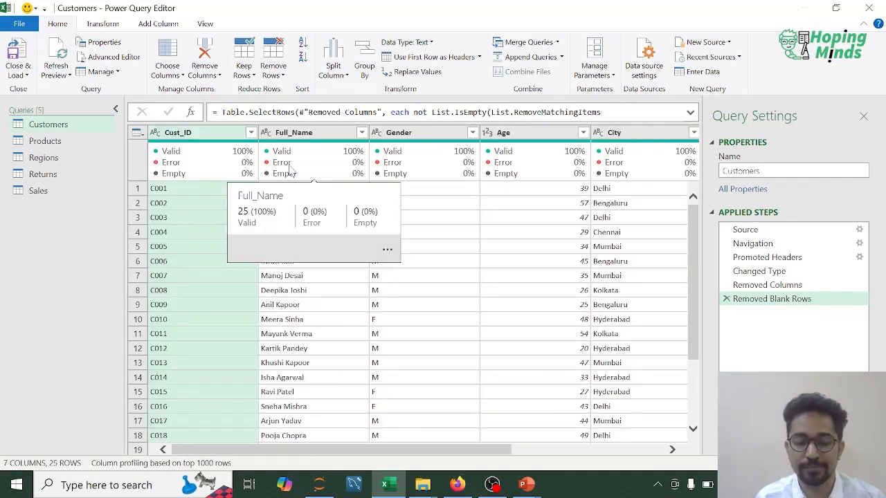
# - Examine the column quality of the Products query from Product_ID through Launch_Date
pyautogui.click(38, 142)
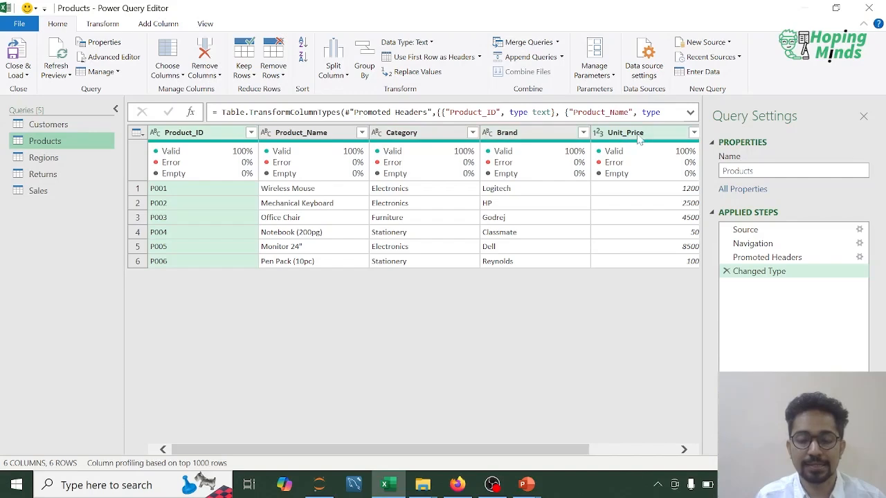
pyautogui.moveTo(553, 446); pyautogui.dragTo(383, 448)
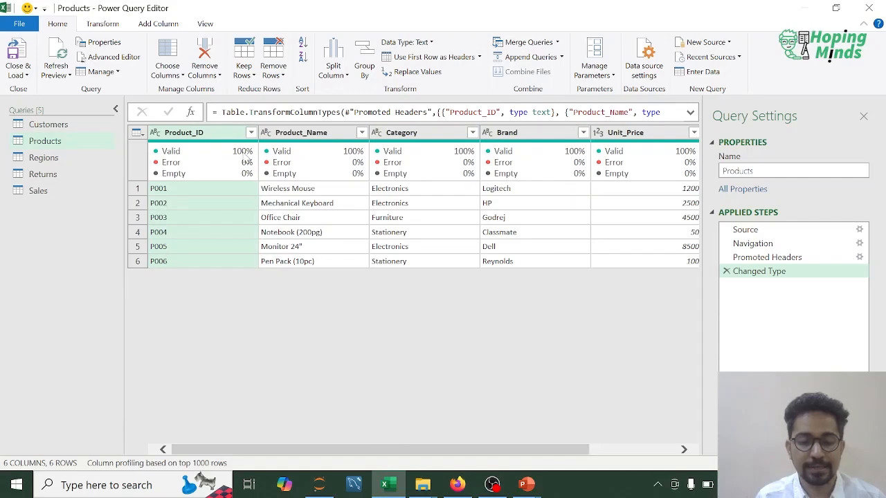
pyautogui.moveTo(244, 168)
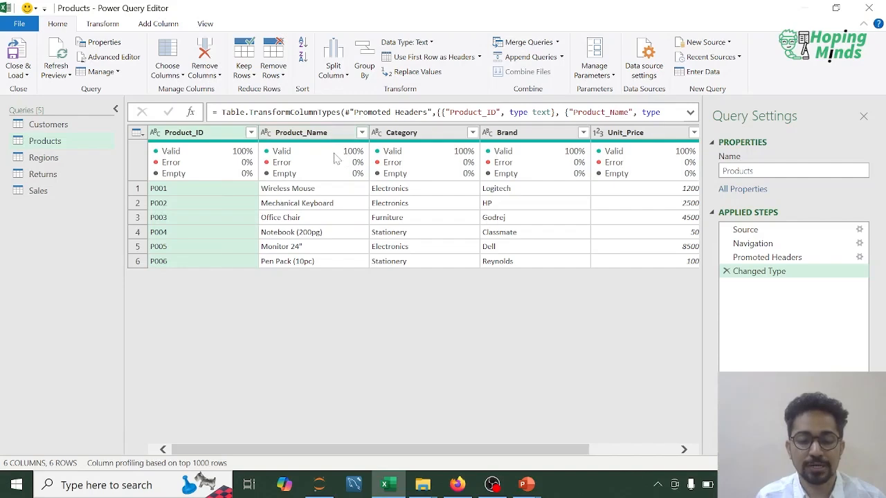
pyautogui.moveTo(342, 157)
pyautogui.moveTo(440, 149)
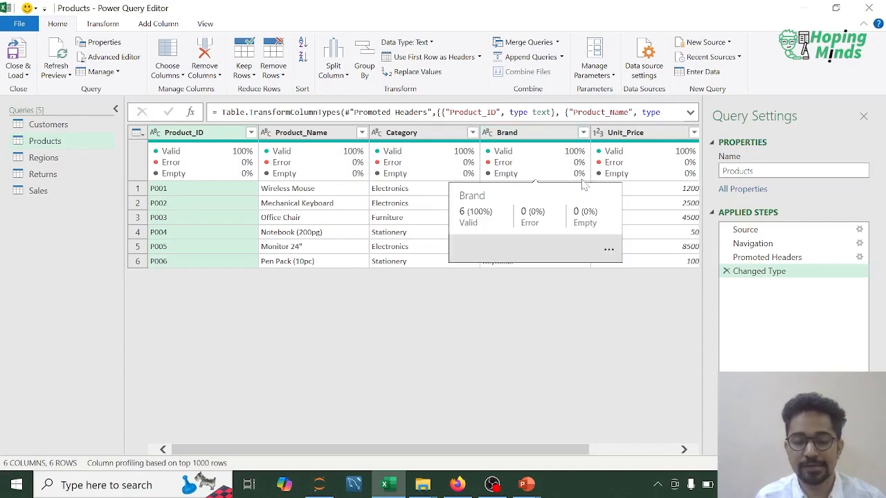
pyautogui.hscroll(3, 637, 247)
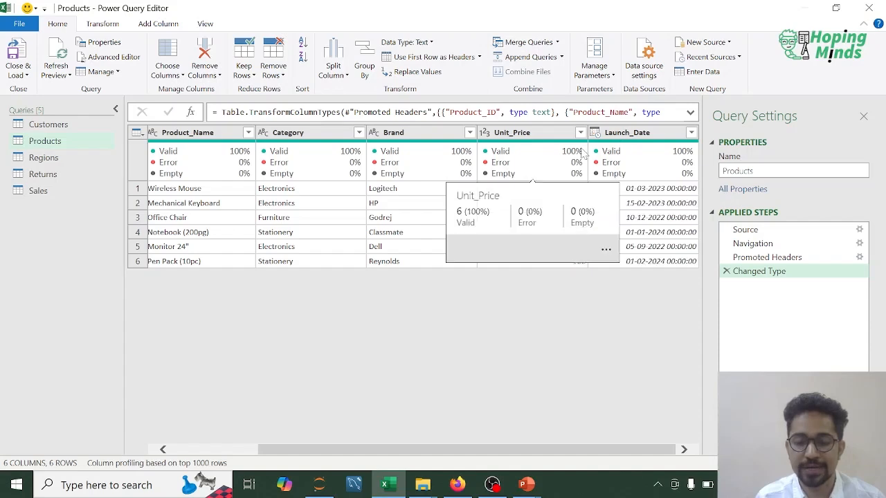
pyautogui.moveTo(548, 167)
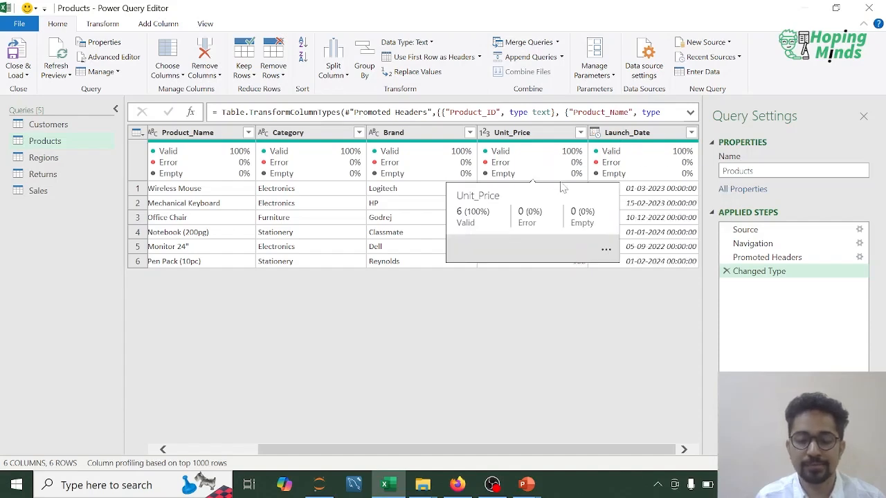
pyautogui.moveTo(469, 173)
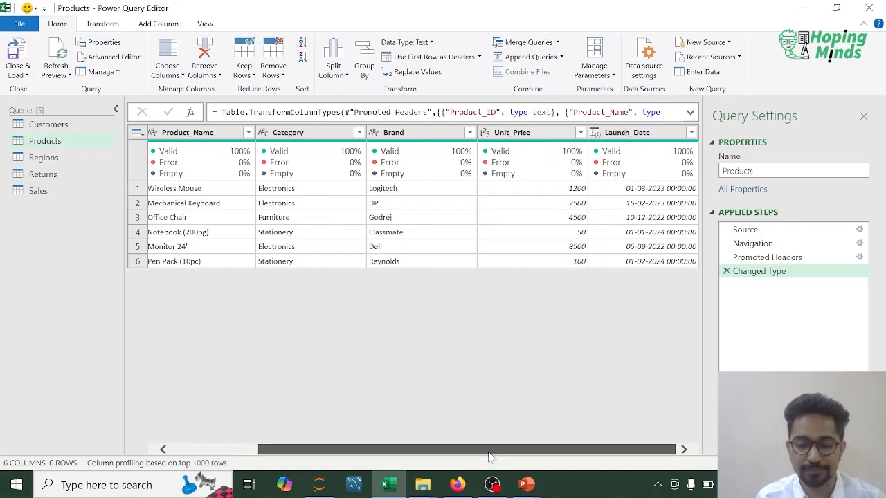
pyautogui.moveTo(422, 451); pyautogui.dragTo(337, 451)
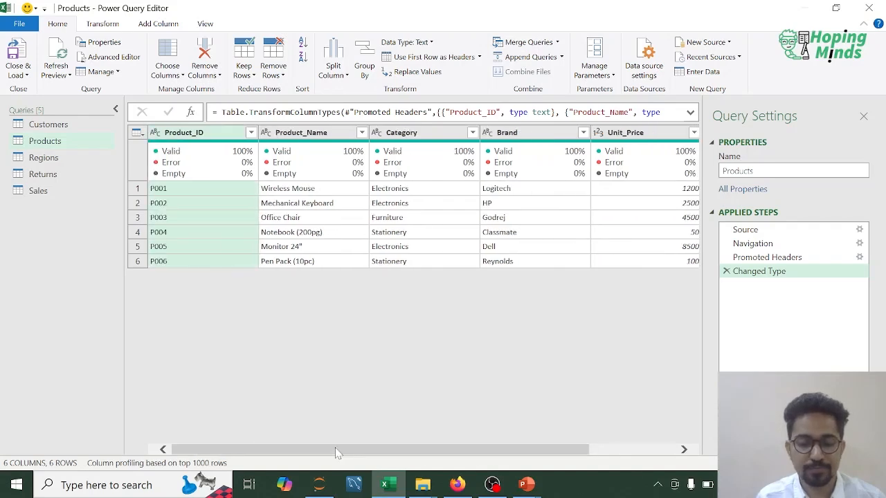
# - Promote the first row of the Regions query, containing City and Region, to column headers
pyautogui.click(44, 158)
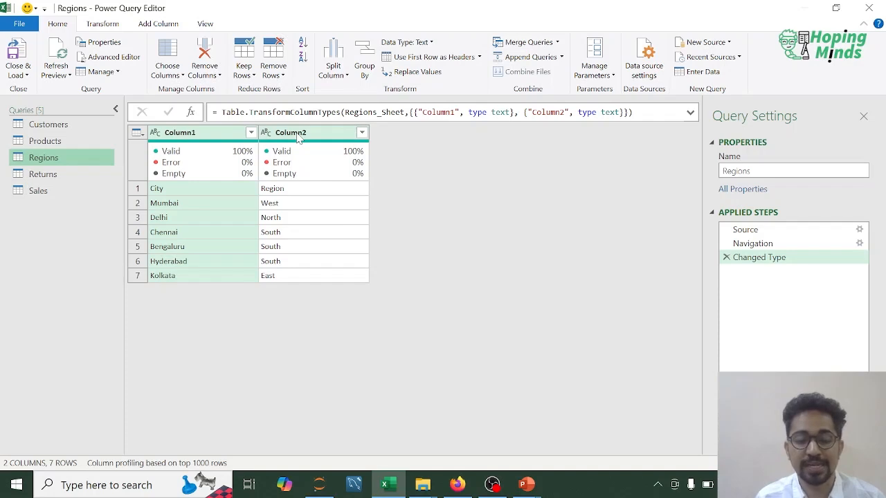
pyautogui.click(138, 190)
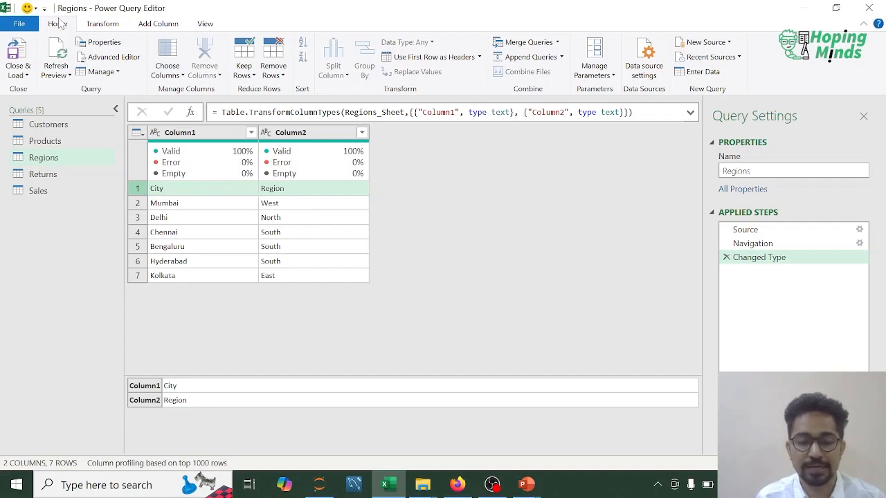
pyautogui.click(434, 58)
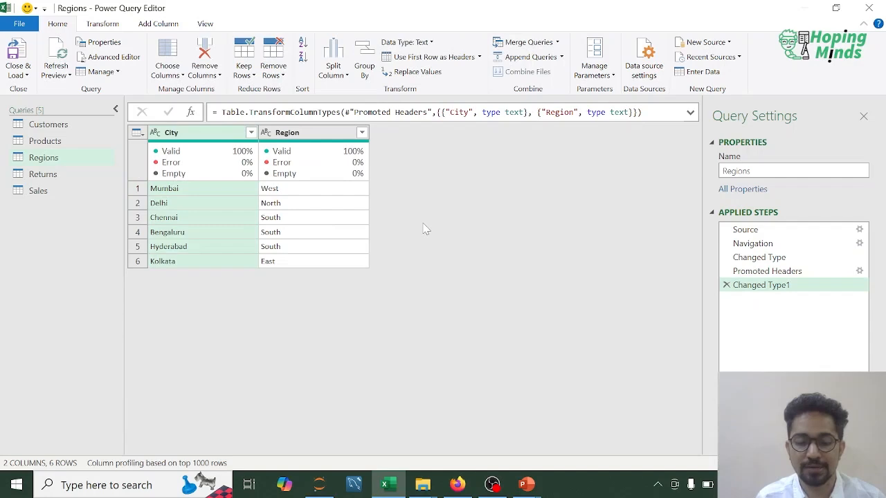
# - Examine the column quality of the Returns query from Return_ID through Reason
pyautogui.click(33, 174)
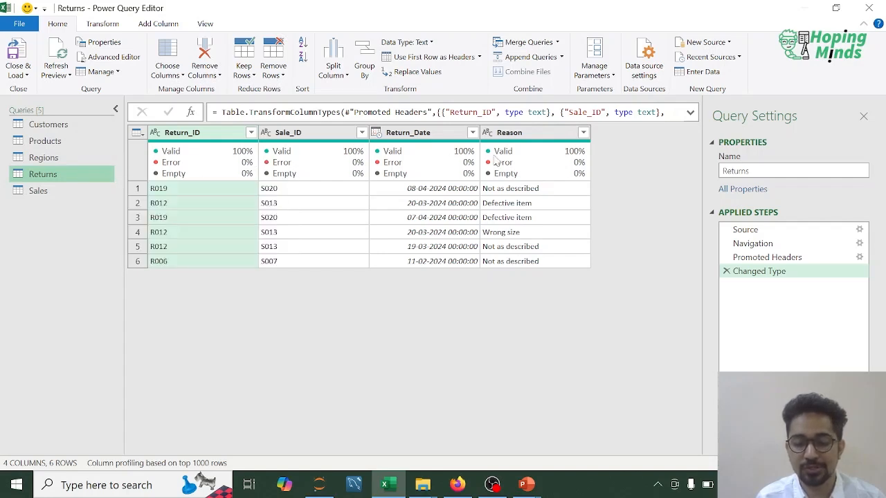
pyautogui.moveTo(216, 168)
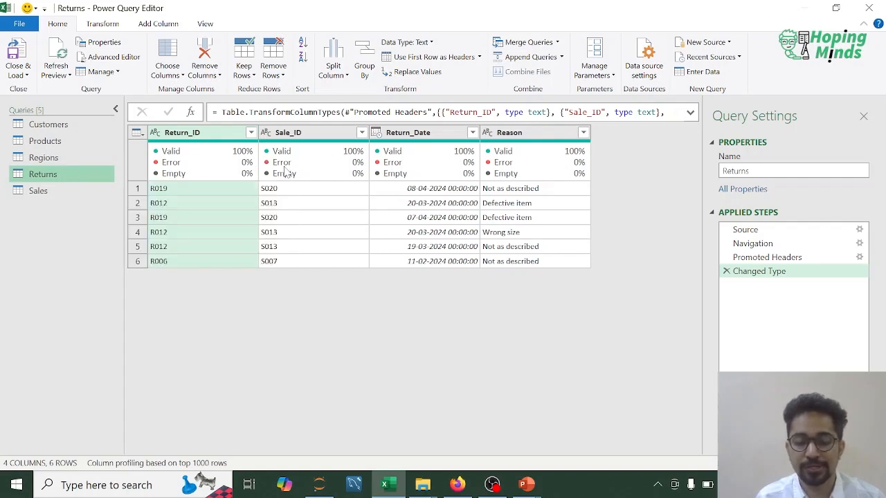
pyautogui.moveTo(553, 178)
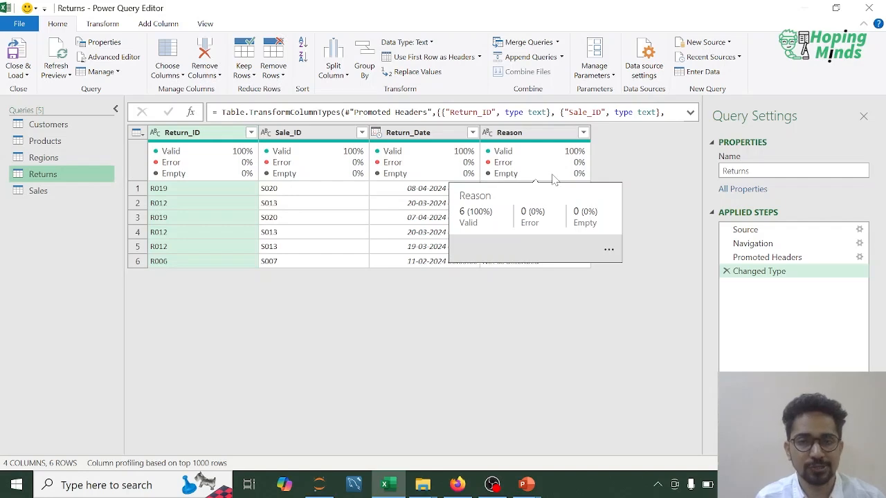
# - Examine the column quality of the Sales query across all columns from Sale_ID through Status
pyautogui.click(39, 191)
pyautogui.moveTo(217, 135)
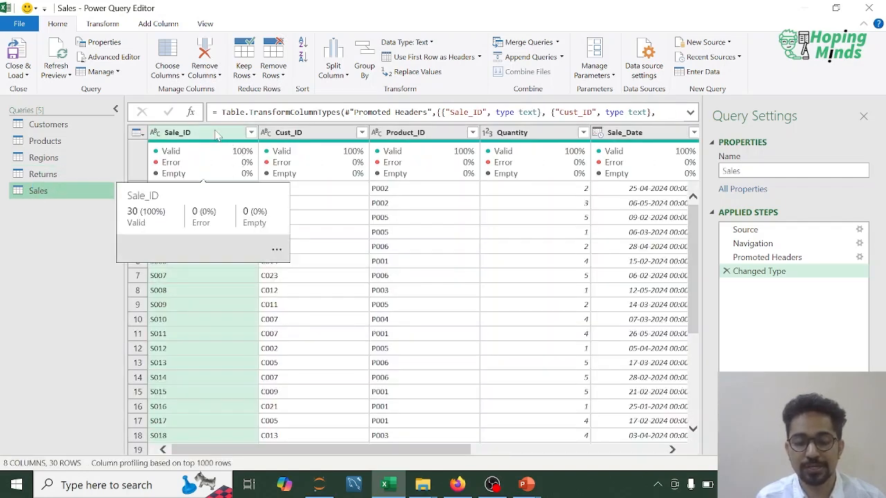
pyautogui.moveTo(248, 158)
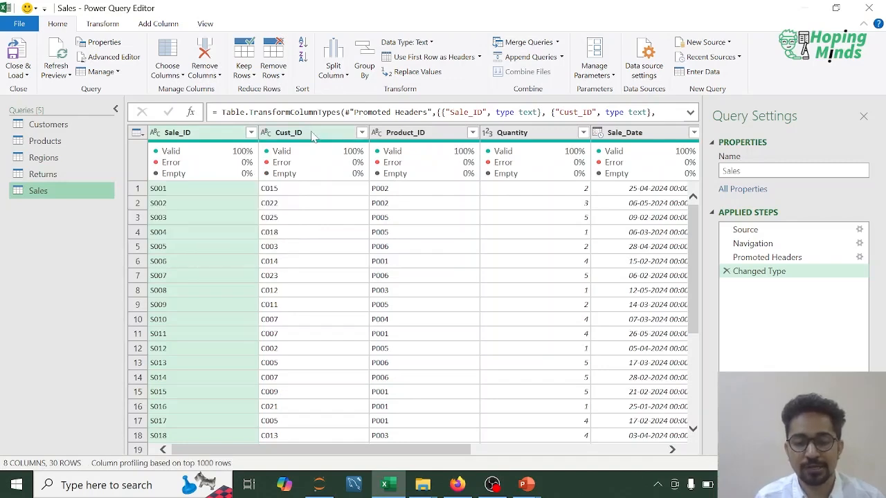
pyautogui.moveTo(361, 172)
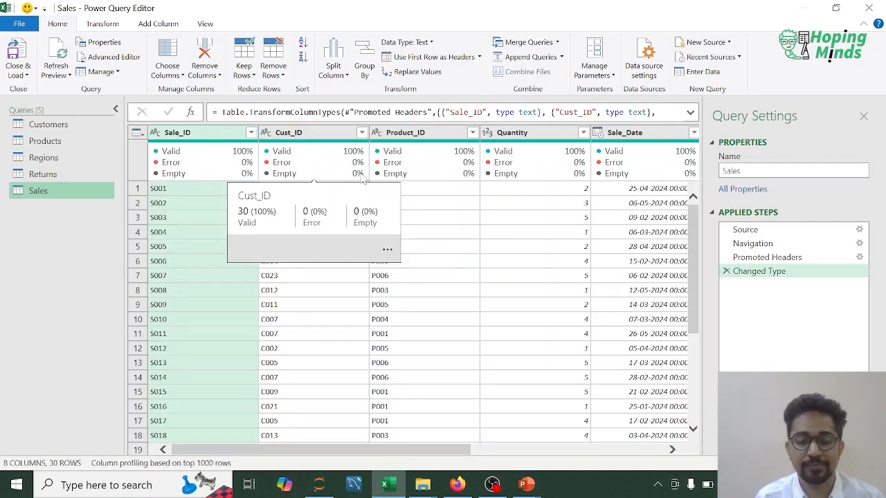
pyautogui.moveTo(470, 160)
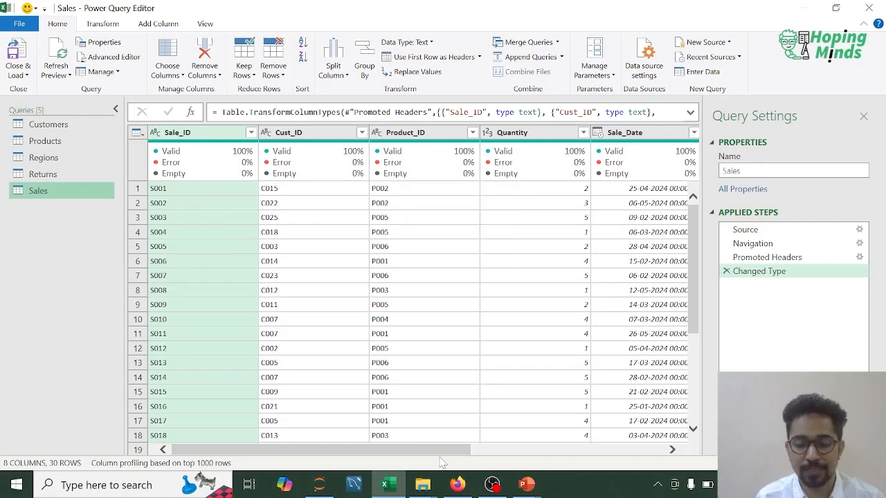
pyautogui.moveTo(448, 449); pyautogui.dragTo(538, 448)
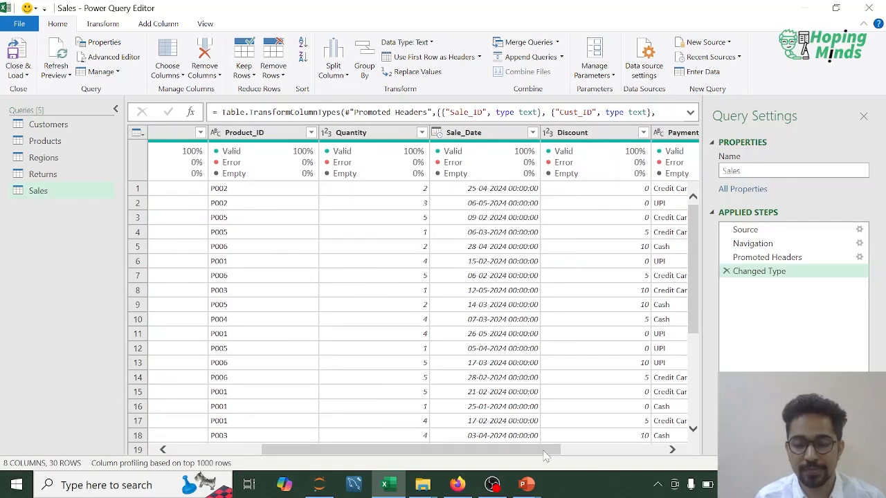
pyautogui.moveTo(547, 449); pyautogui.dragTo(652, 449)
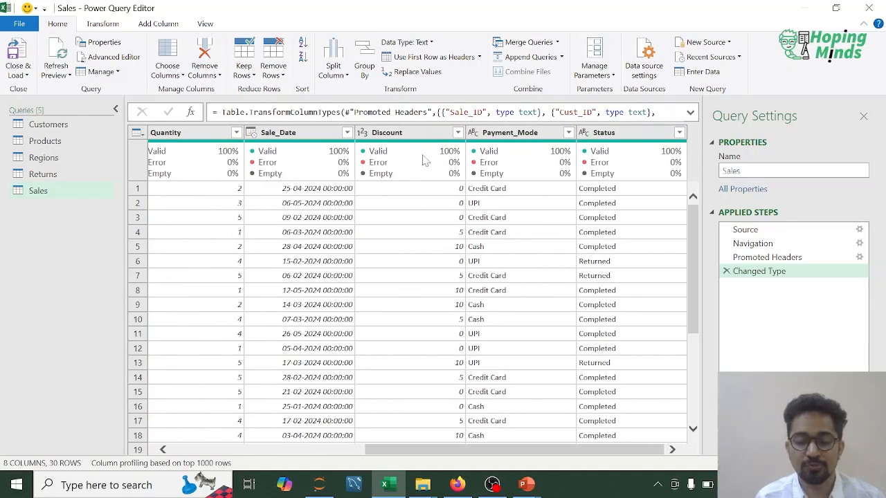
pyautogui.moveTo(464, 159)
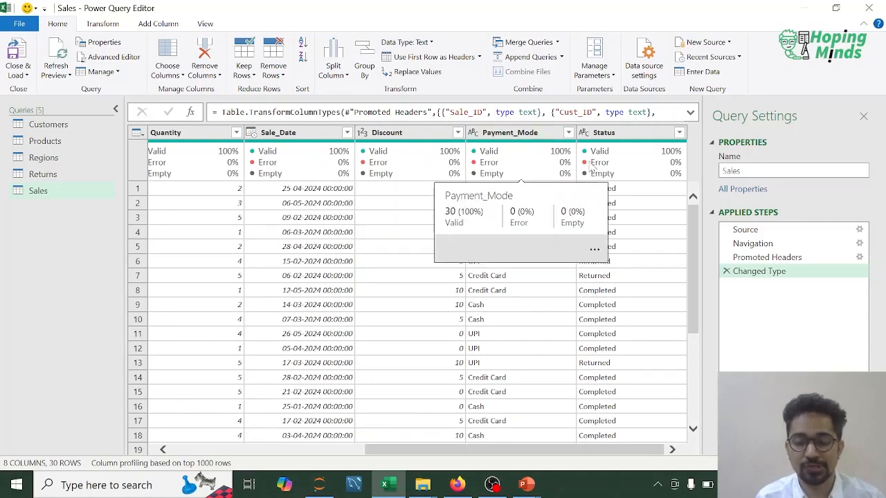
pyautogui.moveTo(650, 160)
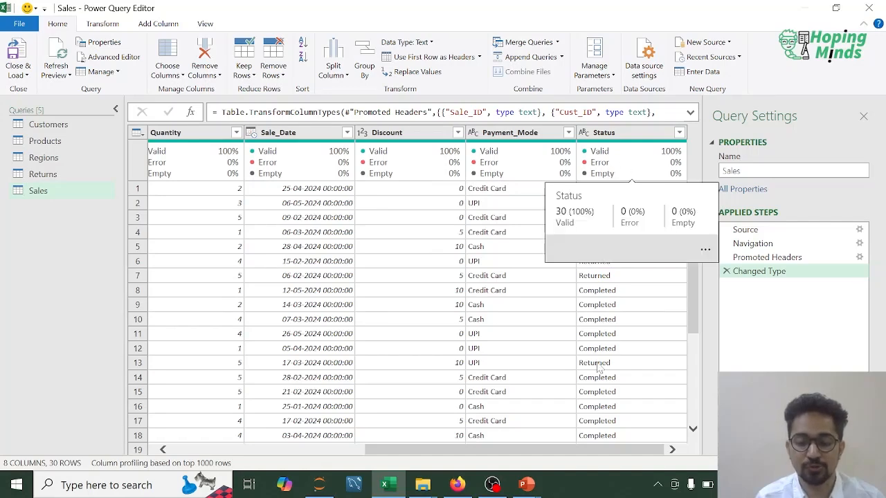
pyautogui.moveTo(609, 451); pyautogui.dragTo(652, 447)
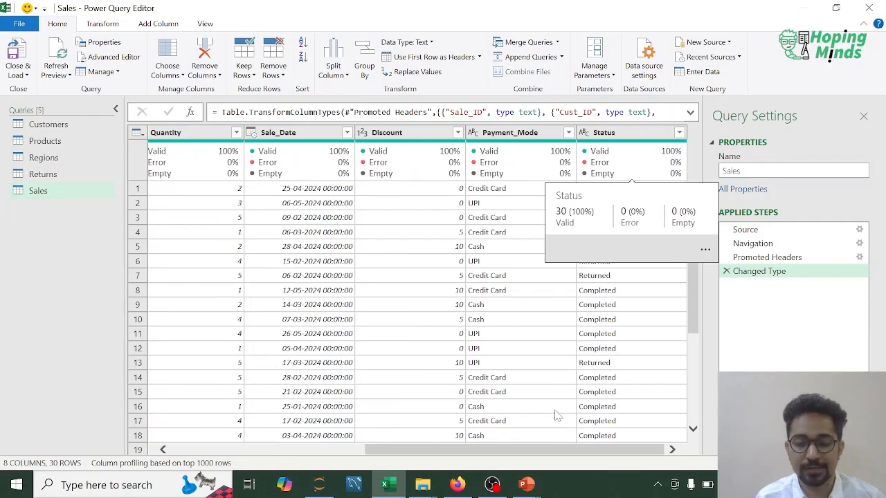
pyautogui.moveTo(596, 451); pyautogui.dragTo(398, 450)
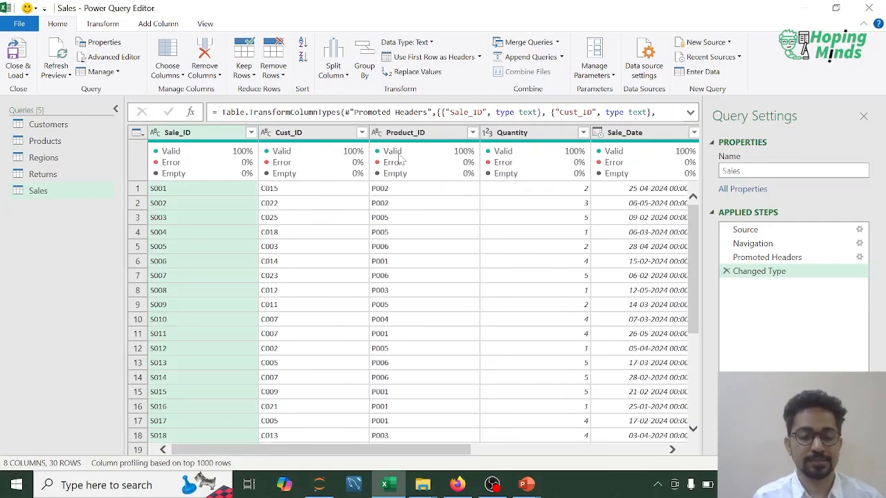
pyautogui.moveTo(399, 160)
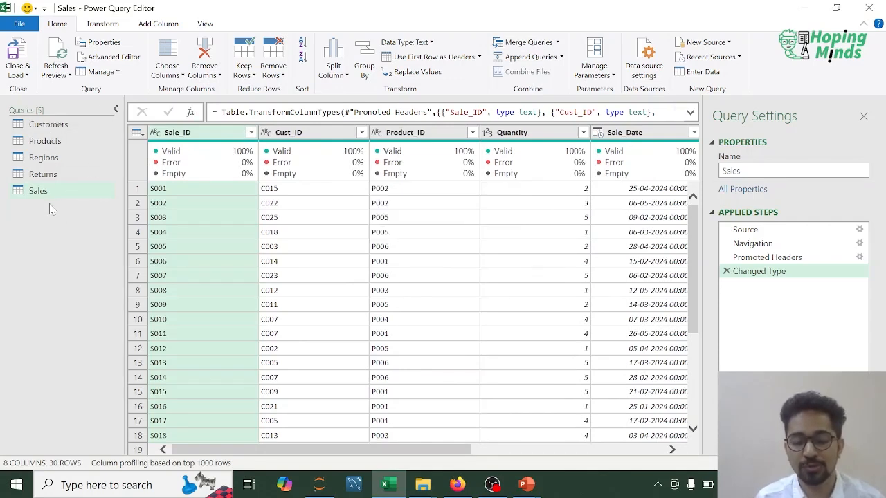
# - Compare the Customers, Products and Sales queries to identify their shared Cust_ID and Product_ID columns
pyautogui.click(47, 124)
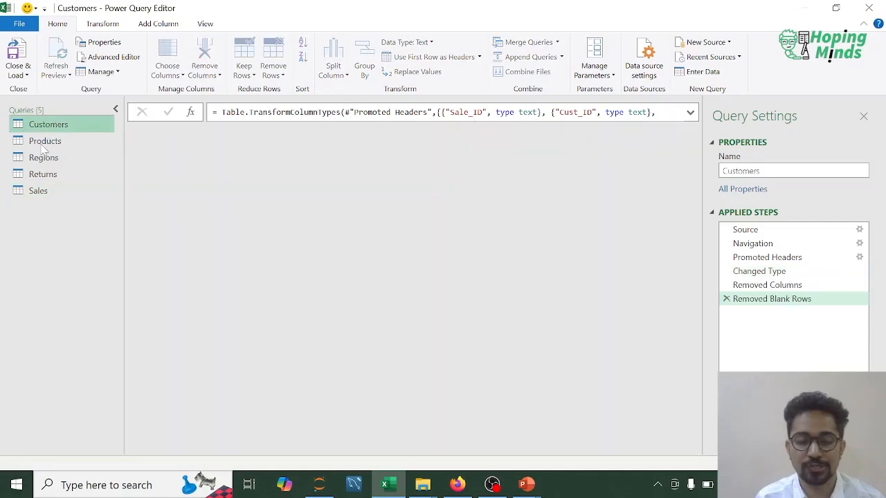
pyautogui.click(43, 142)
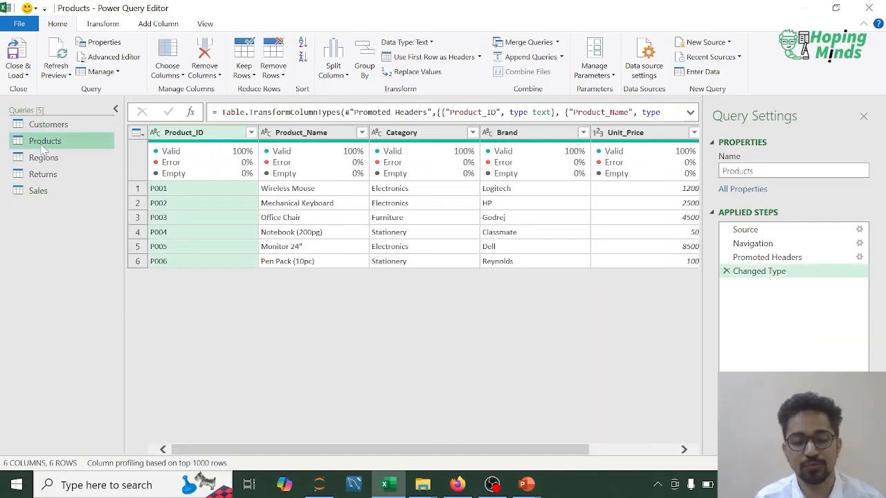
pyautogui.click(40, 190)
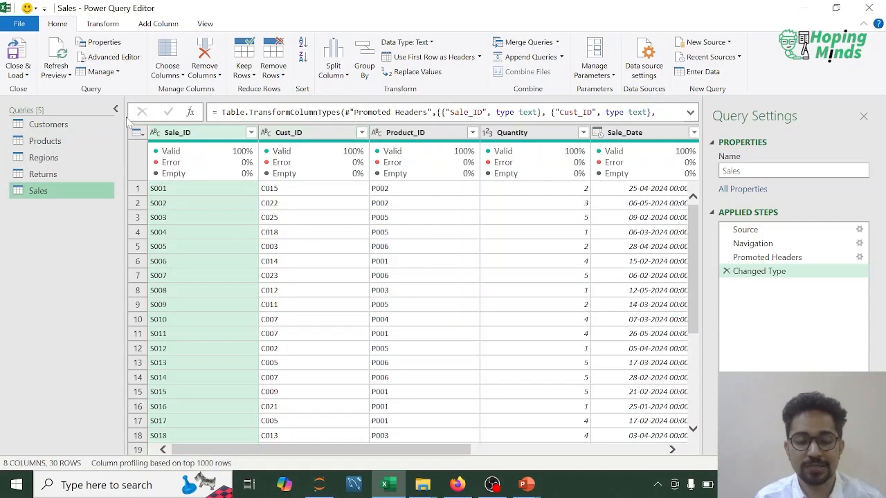
pyautogui.click(65, 124)
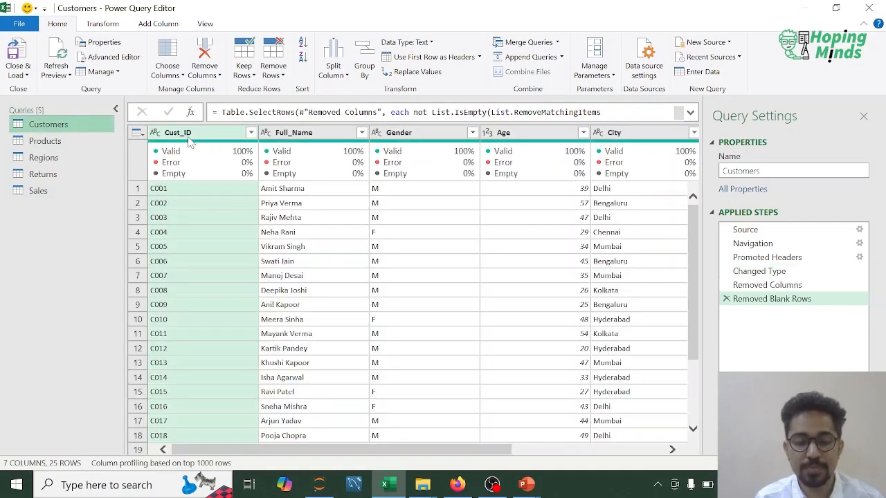
pyautogui.click(55, 144)
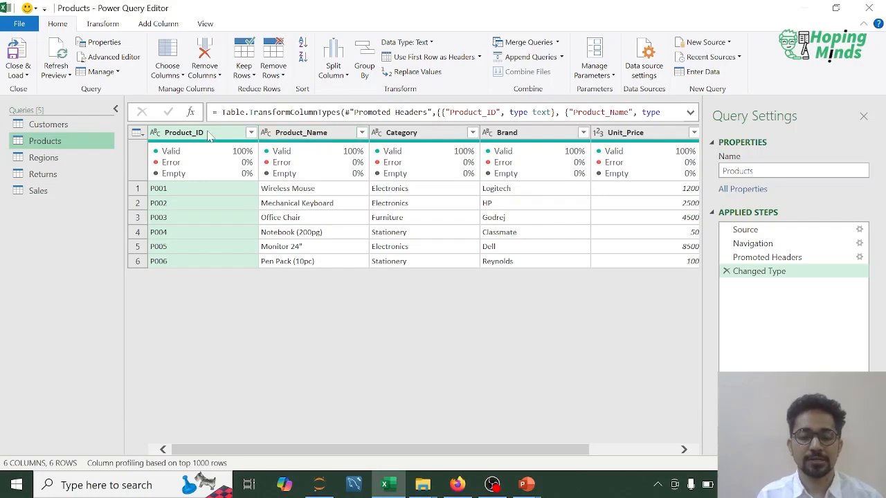
# - Set up a merge as a new query from Sales and Customers, matching both tables on Cust_ID
pyautogui.click(53, 188)
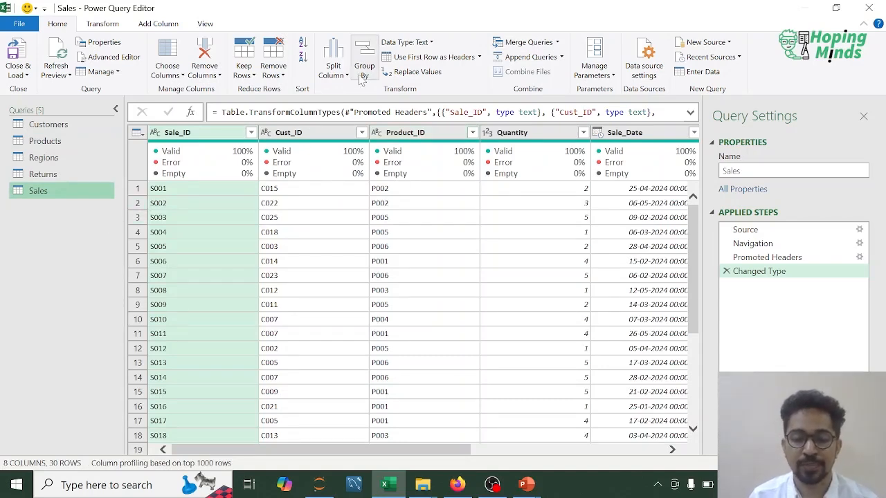
pyautogui.click(557, 42)
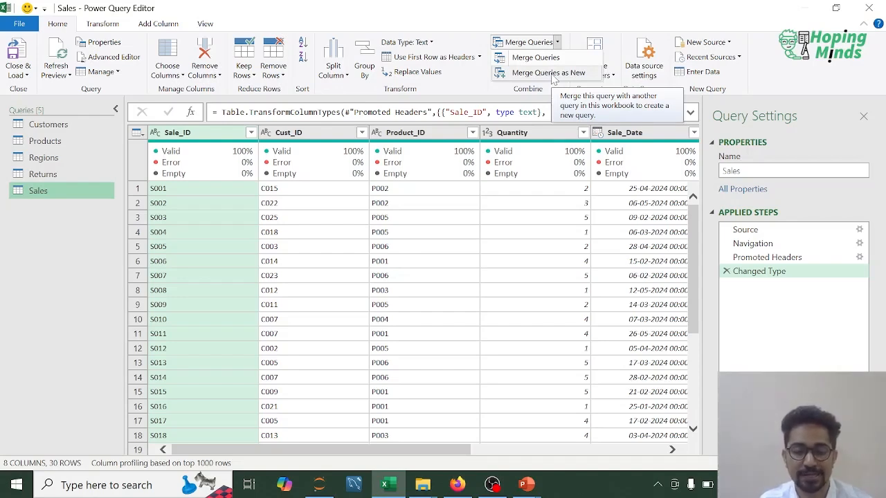
pyautogui.click(552, 74)
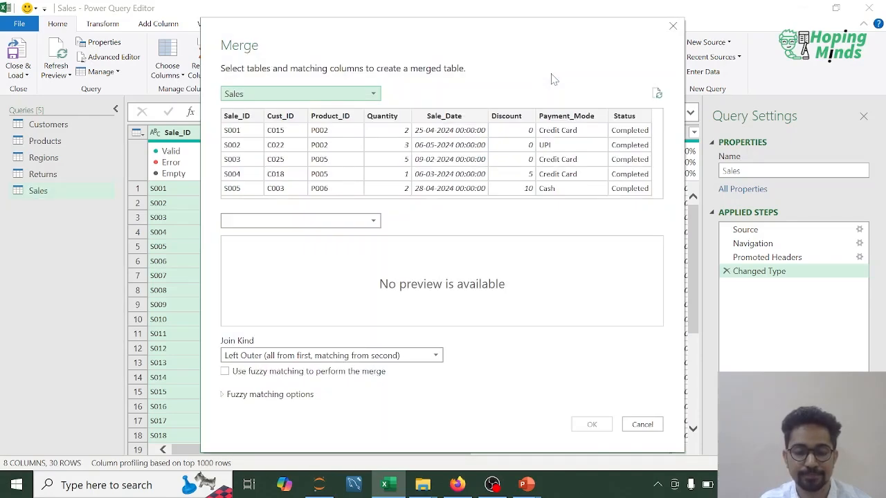
pyautogui.moveTo(466, 29)
pyautogui.mouseDown()
pyautogui.moveTo(504, 35)
pyautogui.moveTo(459, 41)
pyautogui.mouseUp()
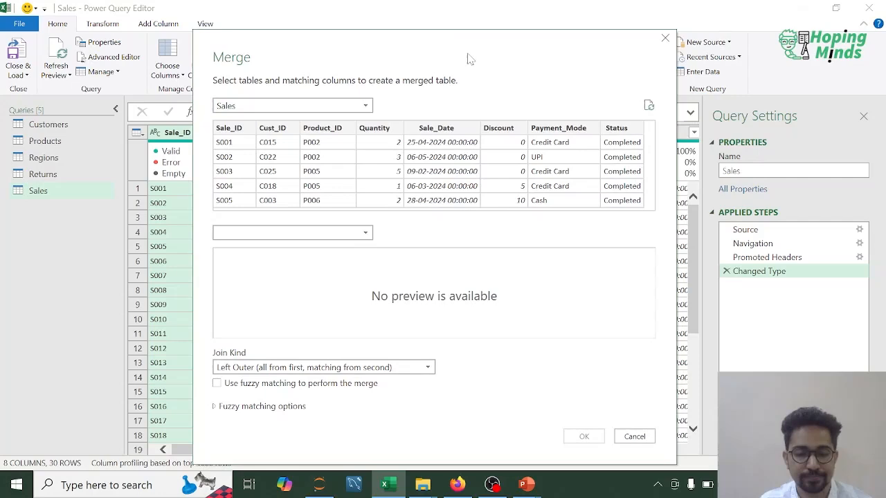
pyautogui.click(271, 130)
pyautogui.click(369, 235)
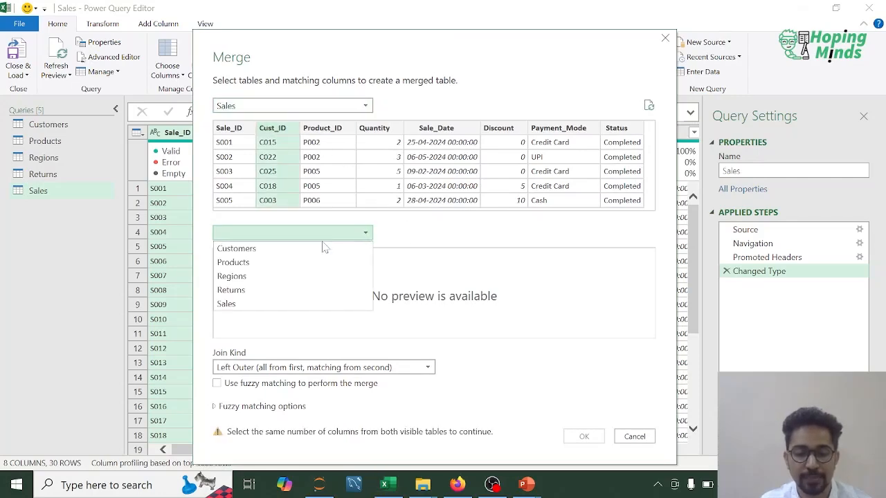
pyautogui.click(239, 248)
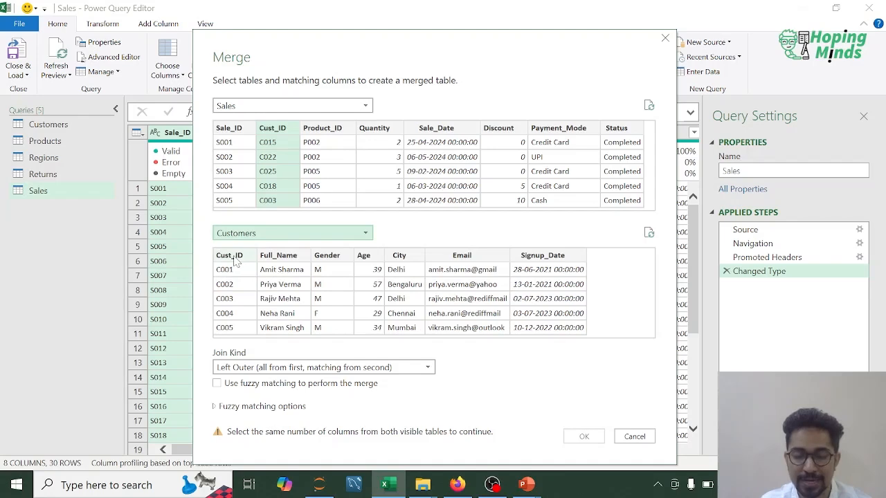
pyautogui.click(236, 257)
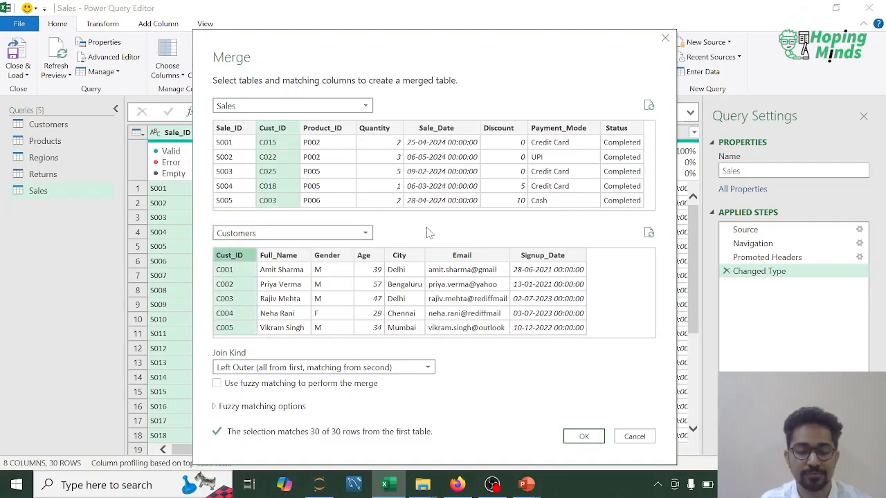
# - Set the join kind to Inner (only matching rows) and create the merged query
pyautogui.click(428, 368)
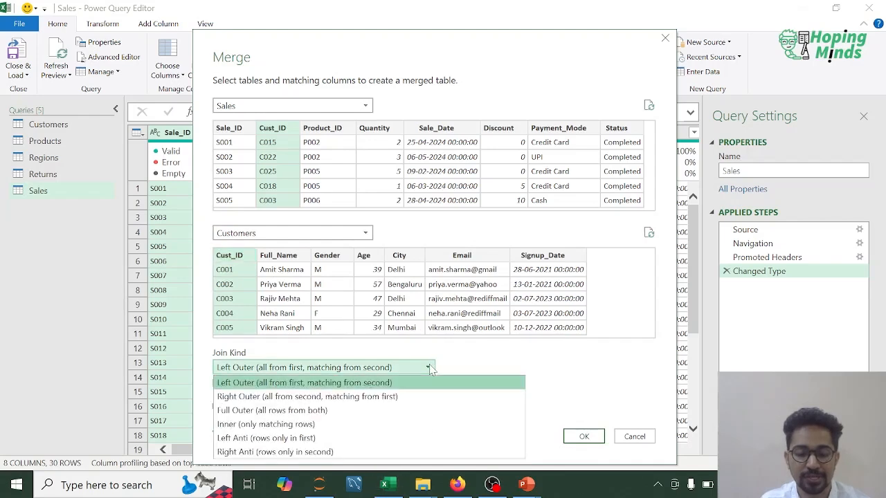
pyautogui.click(266, 424)
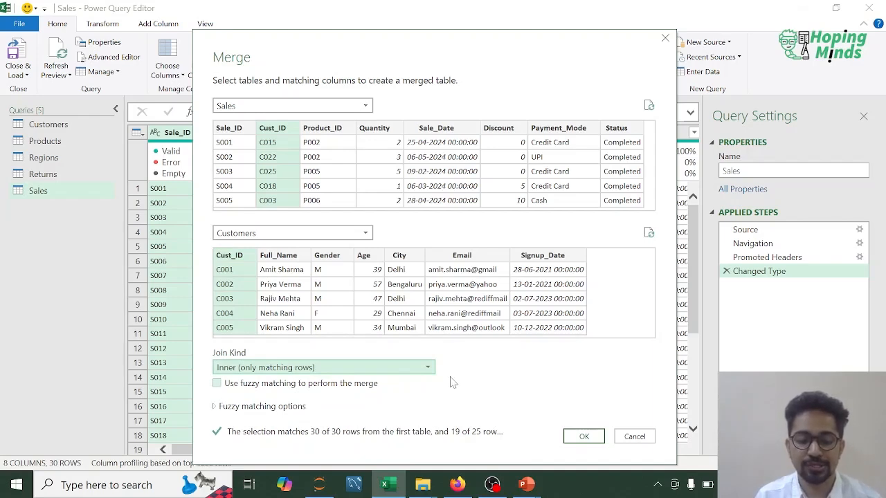
pyautogui.click(584, 437)
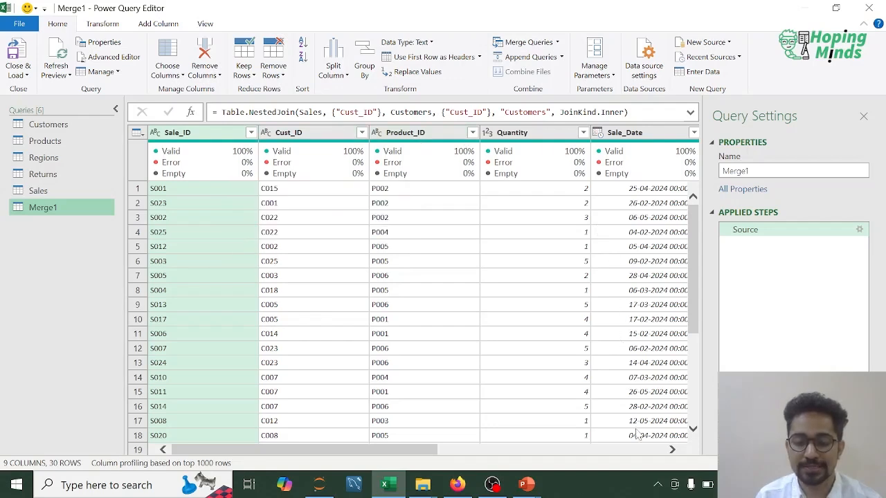
# - Open the nested Customers table in the first merged row to inspect its columns, and remove the resulting Navigation step
pyautogui.click(652, 450)
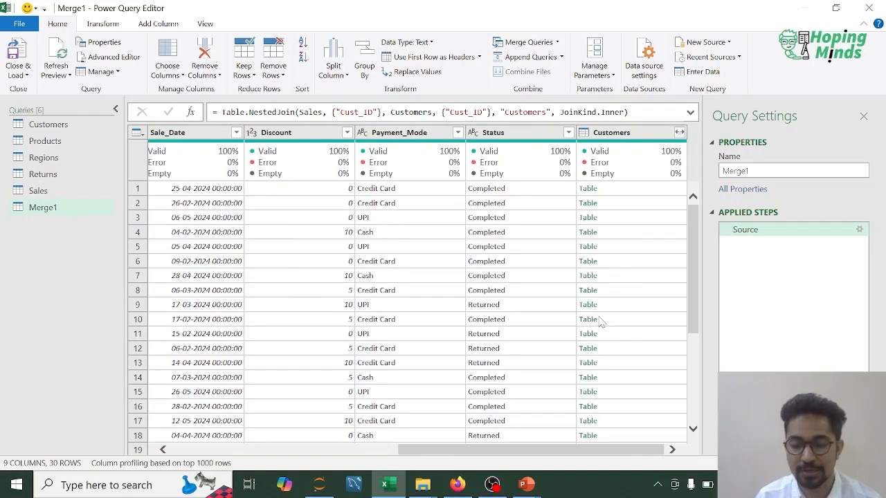
pyautogui.click(589, 190)
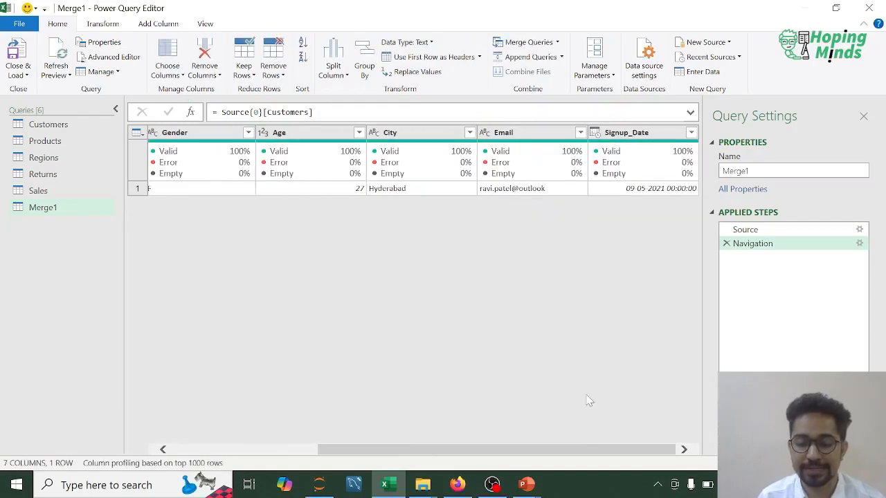
pyautogui.moveTo(496, 450); pyautogui.dragTo(253, 447)
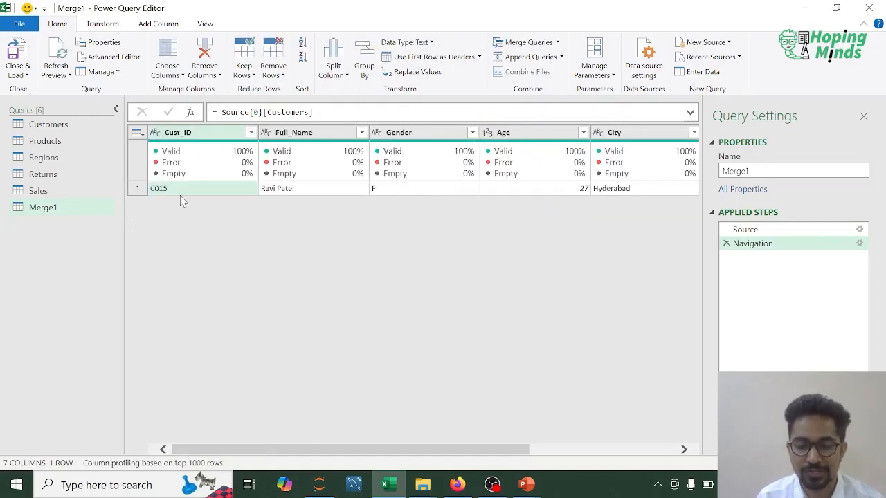
pyautogui.click(726, 244)
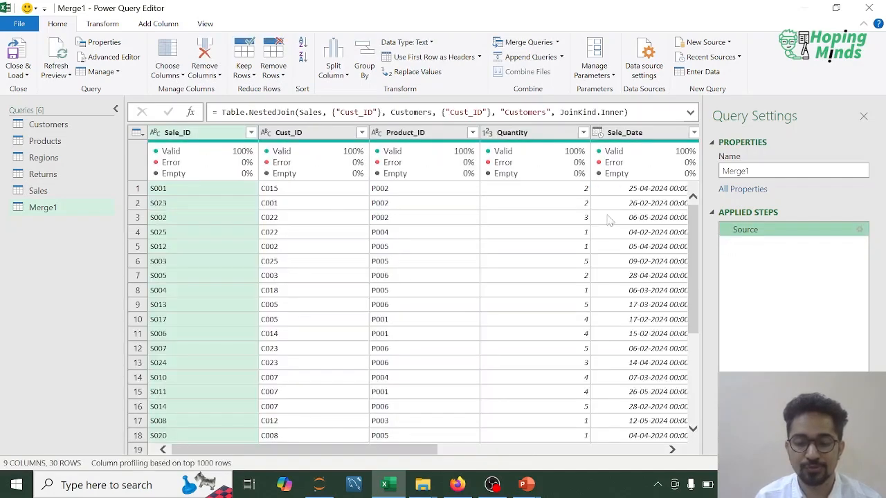
# - Expand the nested Customers column of the merged query with all its columns, keeping the original column name as prefix
pyautogui.click(636, 450)
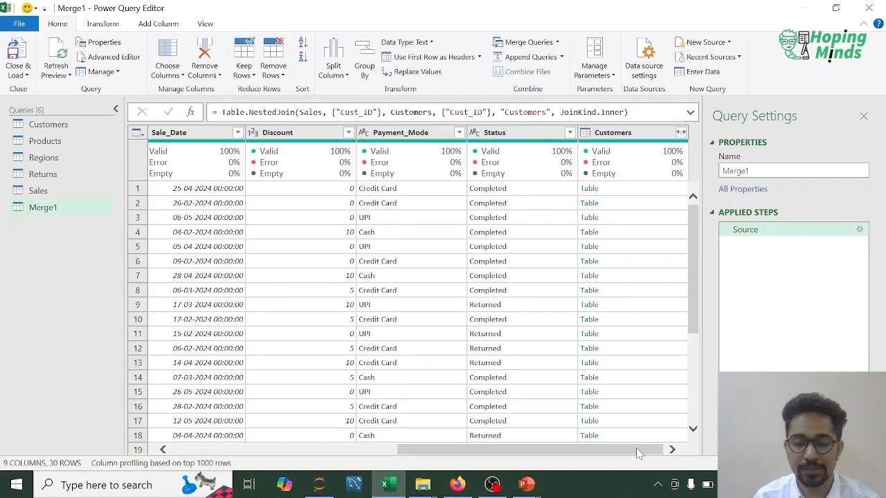
pyautogui.click(680, 133)
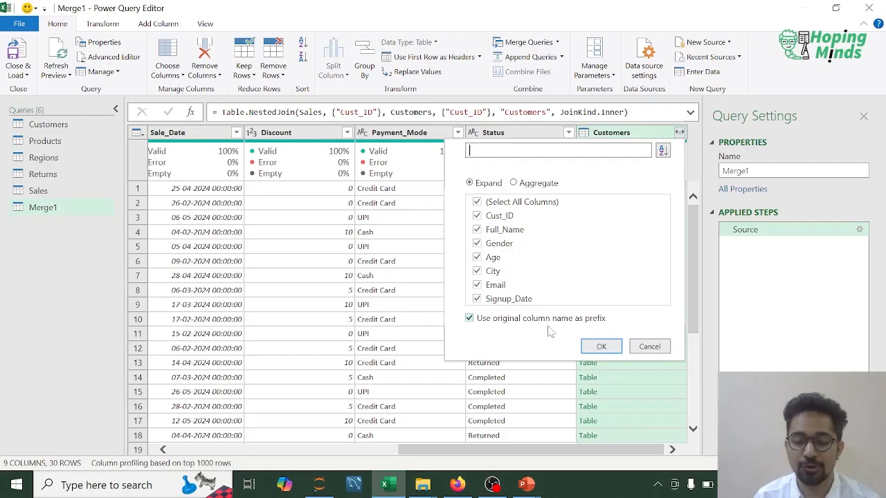
pyautogui.click(595, 346)
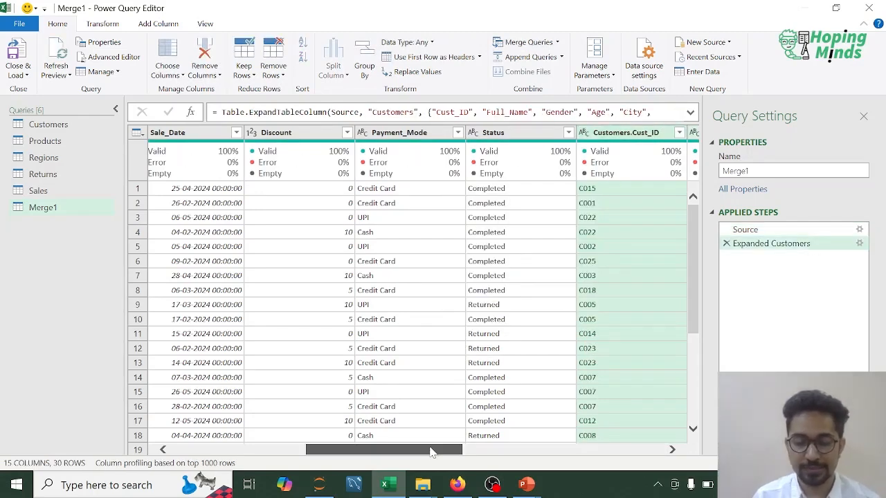
# - Review the expanded merge across all its columns, from Sale_ID through the customer fields to Customers.Signup_Date
pyautogui.moveTo(436, 449); pyautogui.dragTo(231, 448)
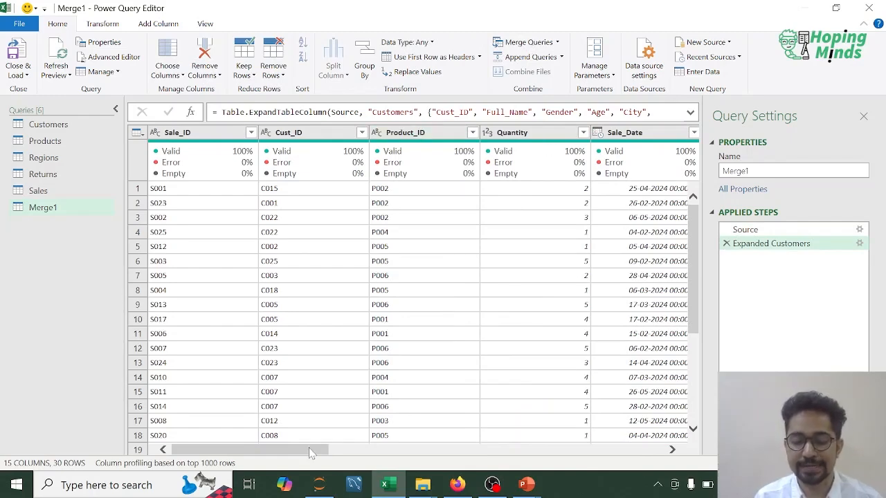
pyautogui.moveTo(310, 454); pyautogui.dragTo(422, 452)
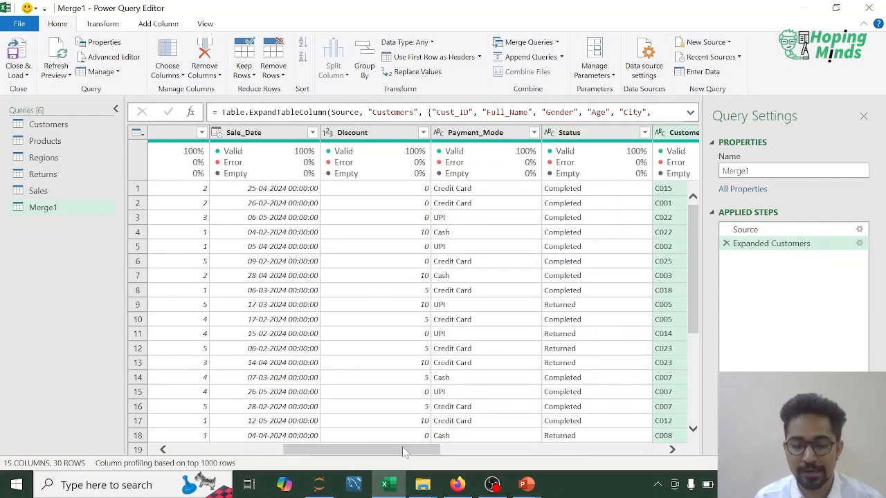
pyautogui.moveTo(405, 452); pyautogui.dragTo(527, 451)
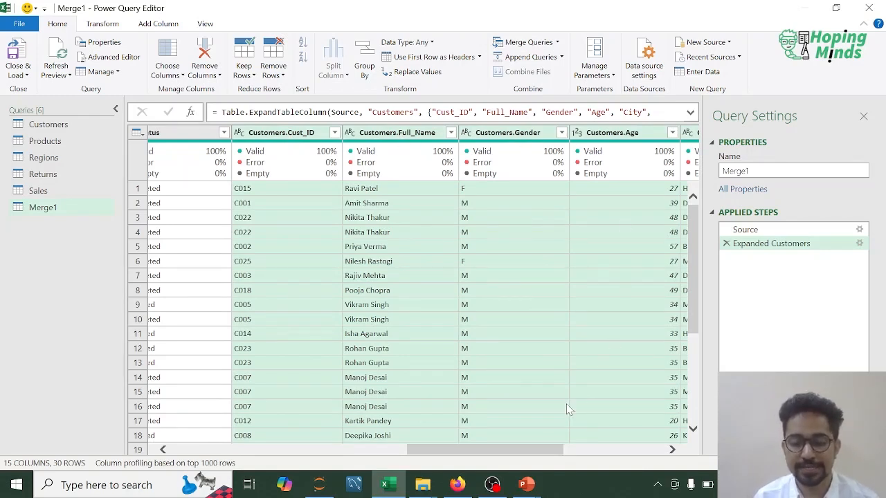
pyautogui.moveTo(514, 453); pyautogui.dragTo(646, 453)
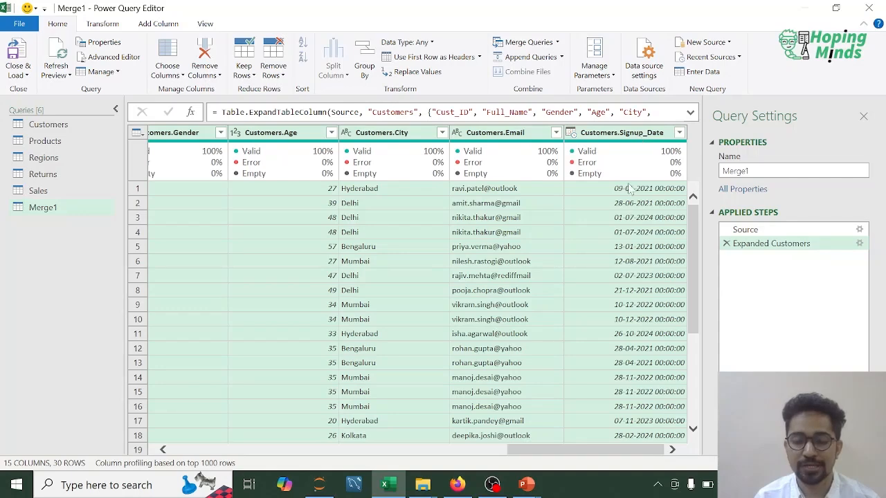
pyautogui.click(643, 305)
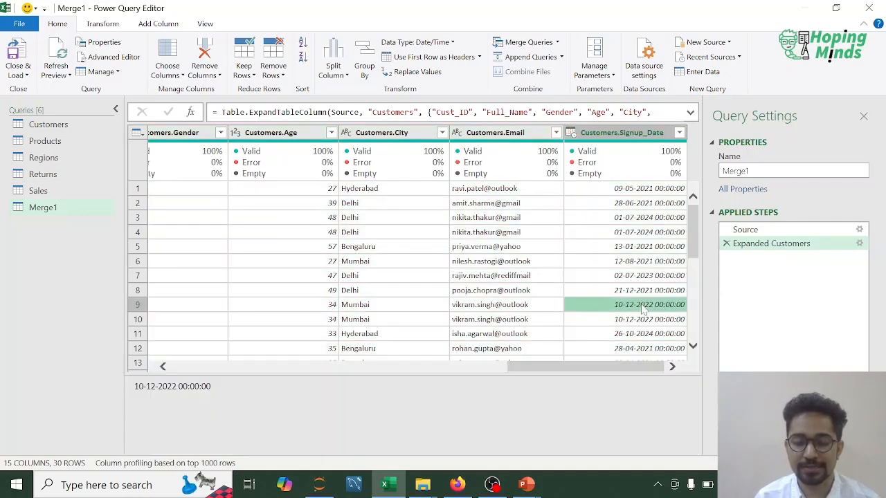
pyautogui.click(633, 249)
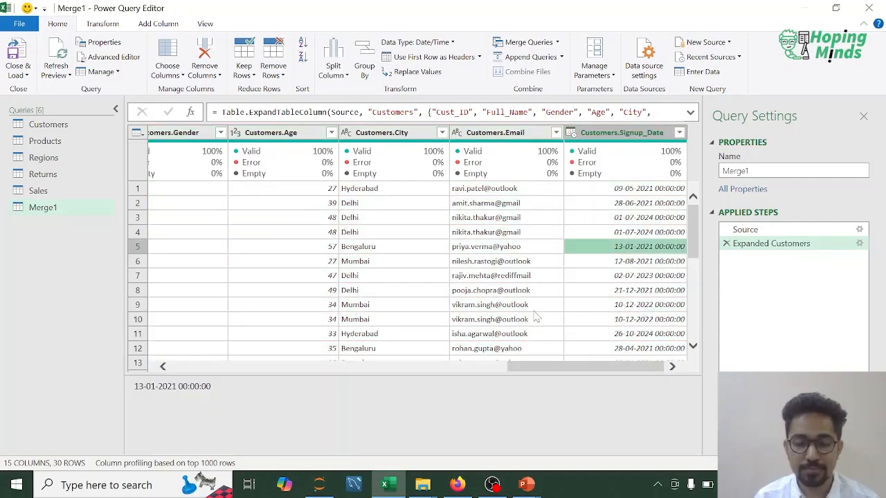
# - Duplicate the Customers.Full_Name column in the merged query
pyautogui.moveTo(564, 367); pyautogui.dragTo(484, 368)
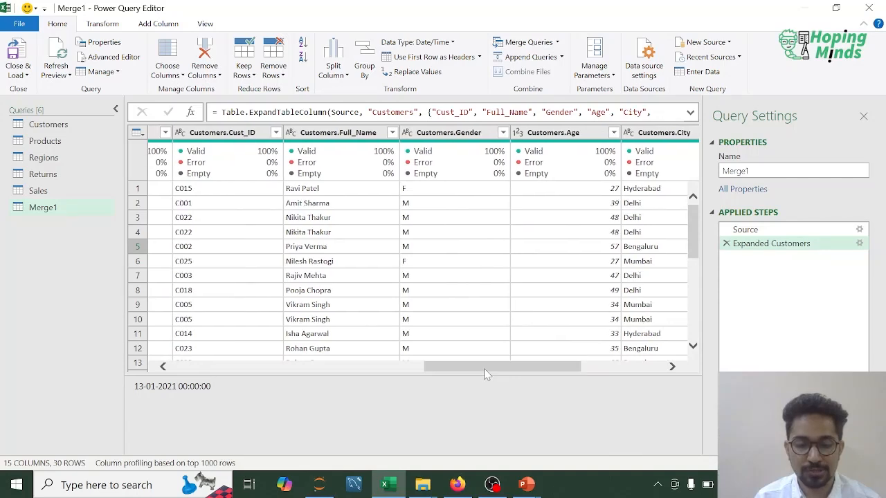
pyautogui.click(352, 135)
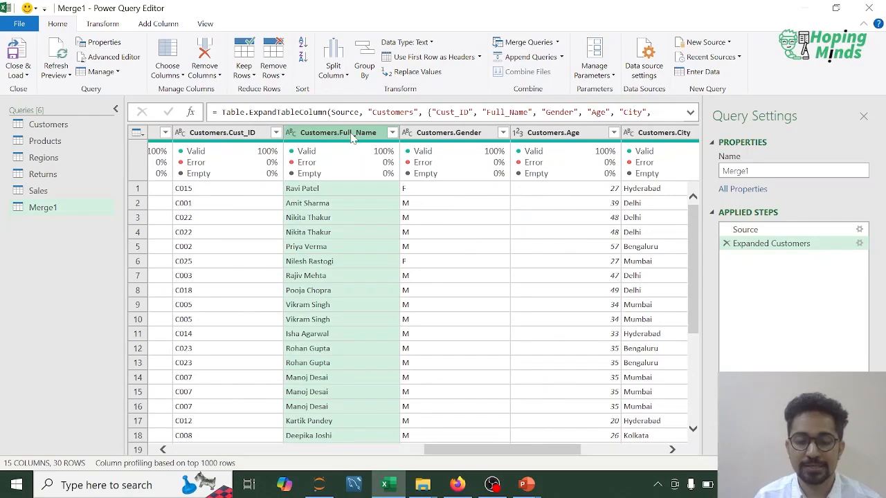
pyautogui.rightClick(351, 138)
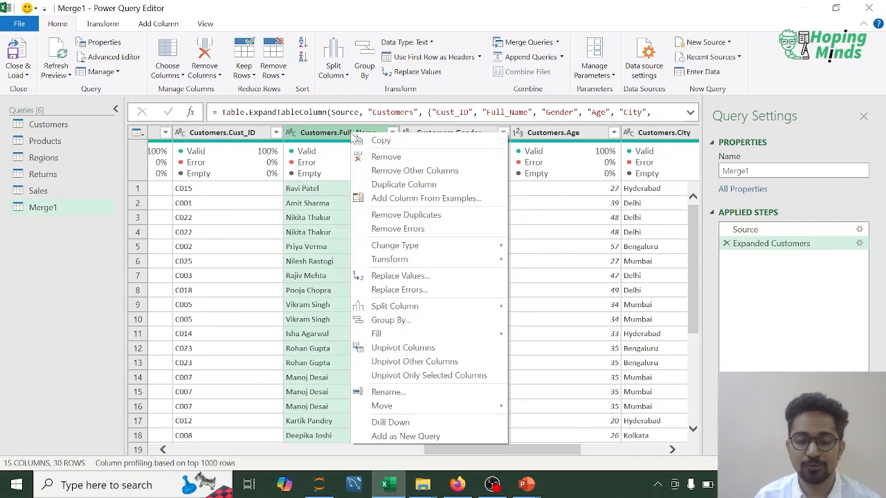
pyautogui.click(394, 185)
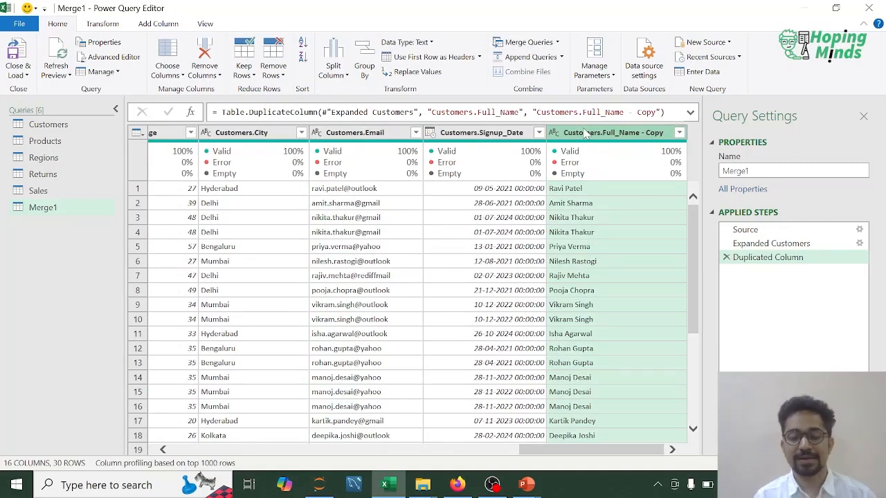
# - Split the duplicated full name column by the Space delimiter at each occurrence of the delimiter
pyautogui.click(346, 74)
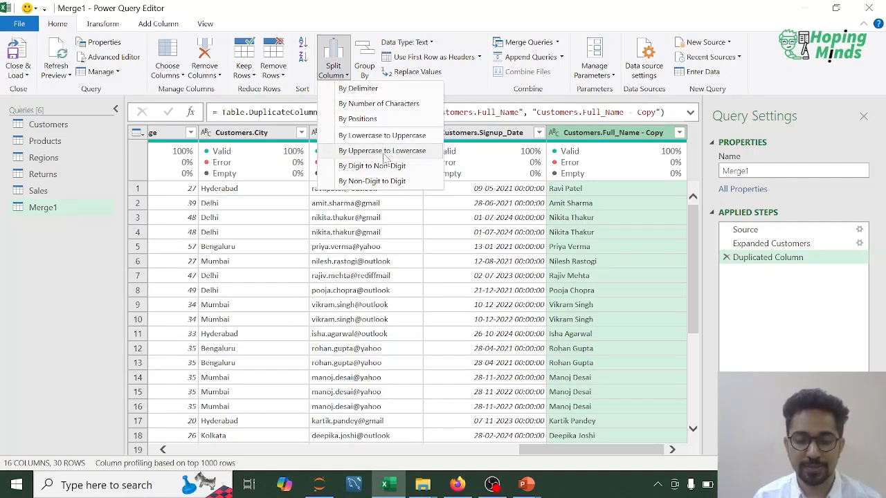
pyautogui.click(372, 90)
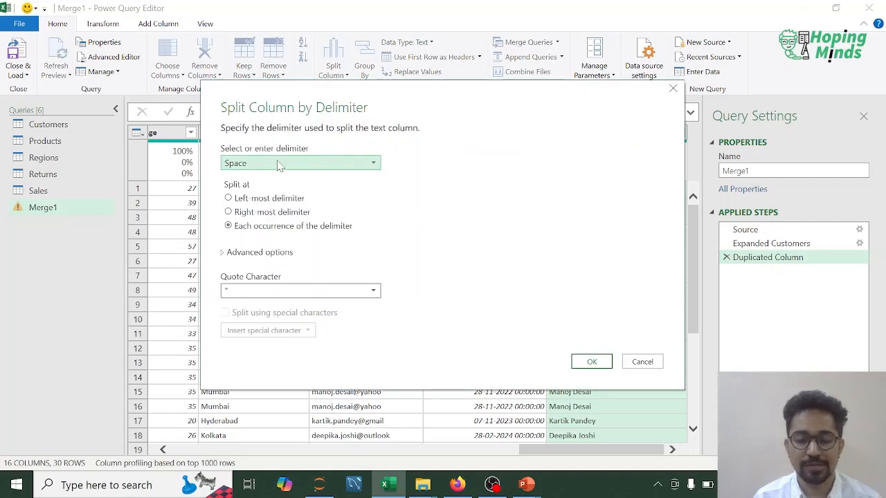
pyautogui.click(279, 164)
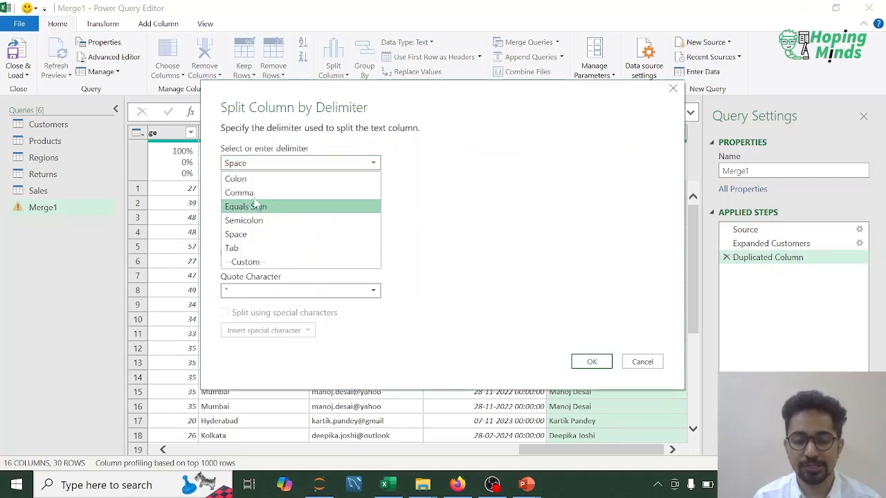
pyautogui.click(237, 235)
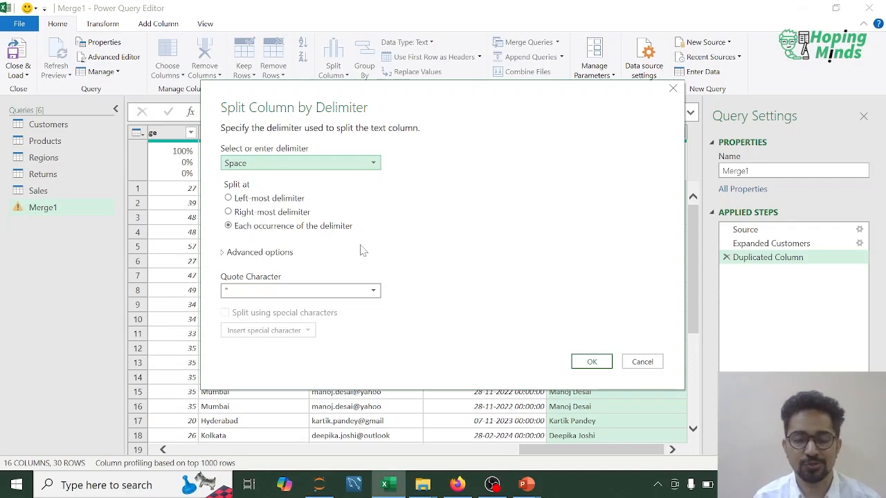
pyautogui.click(591, 364)
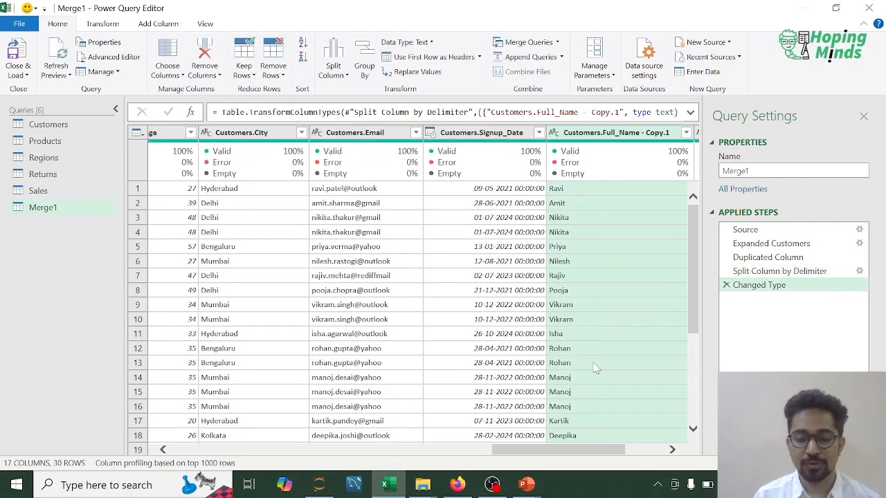
# - Rename the first split column, Customers.Full_Name - Copy.1, as Customers.First_Name
pyautogui.click(671, 450)
pyautogui.click(671, 449)
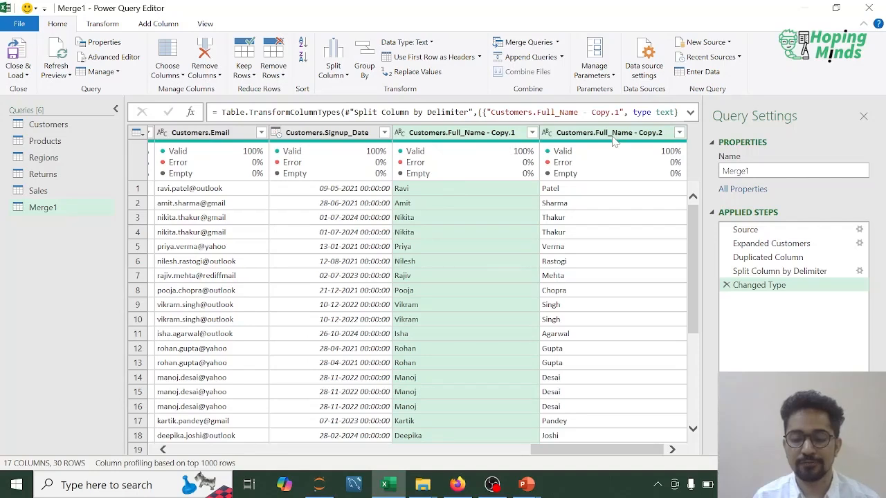
pyautogui.doubleClick(475, 133)
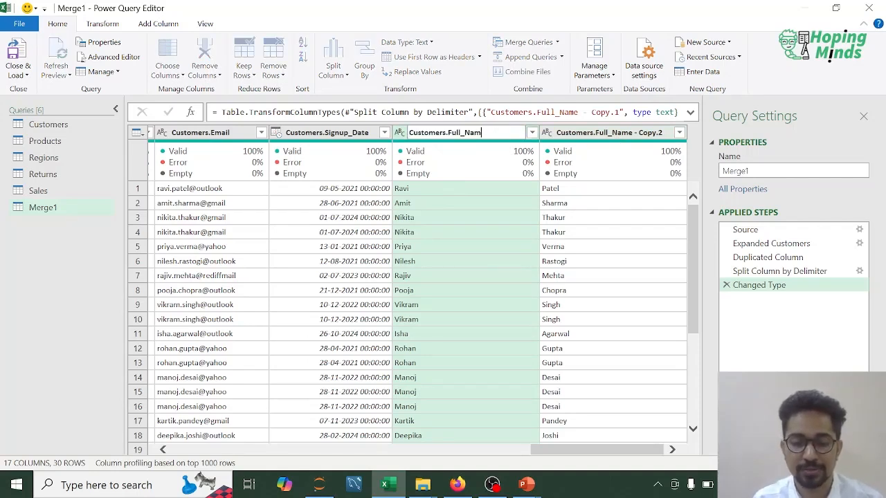
pyautogui.press('BackSpace')
pyautogui.press('BackSpace')
pyautogui.press('BackSpace')
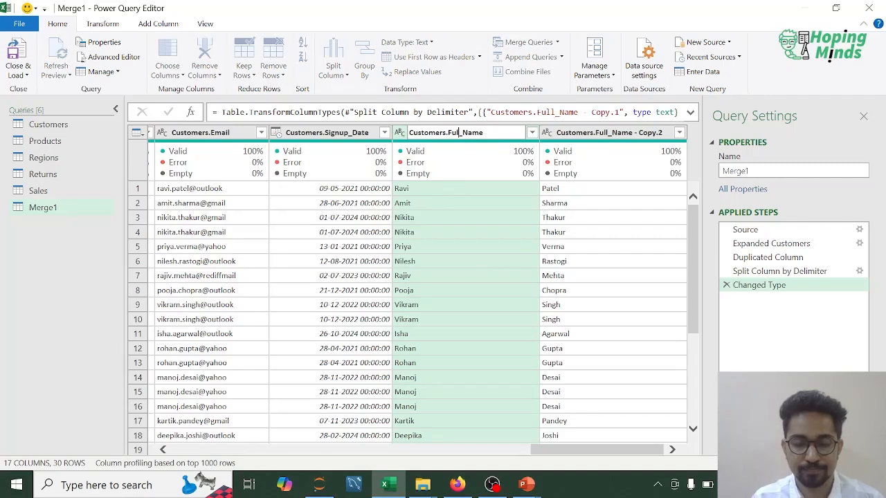
pyautogui.write('First')
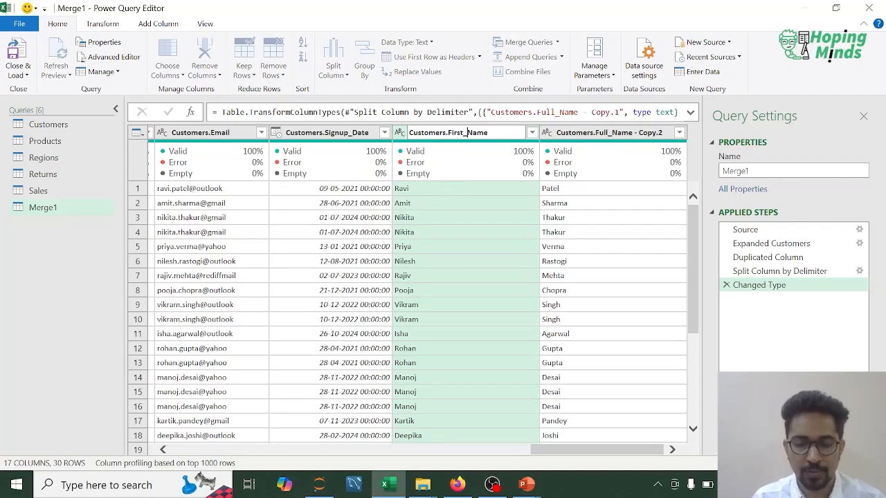
pyautogui.press('Return')
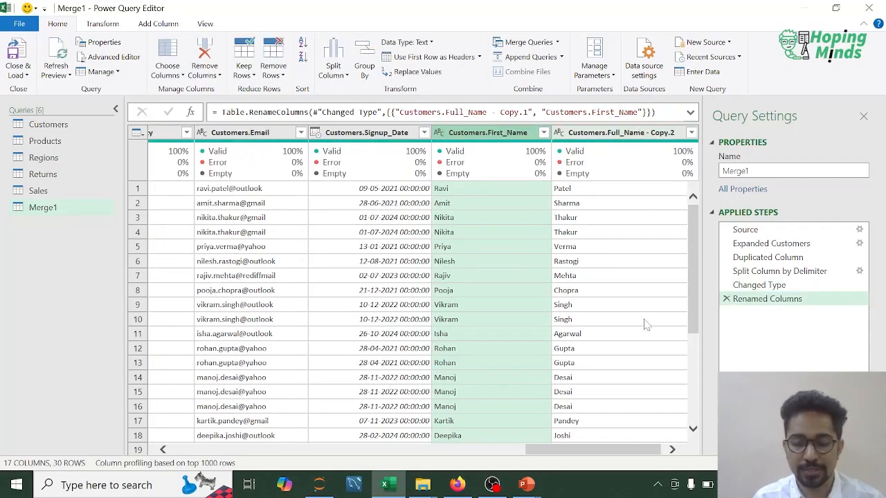
# - Rename the second split column, Customers.Full_Name - Copy.2, as Customers.Last_Name
pyautogui.click(624, 136)
pyautogui.doubleClick(624, 136)
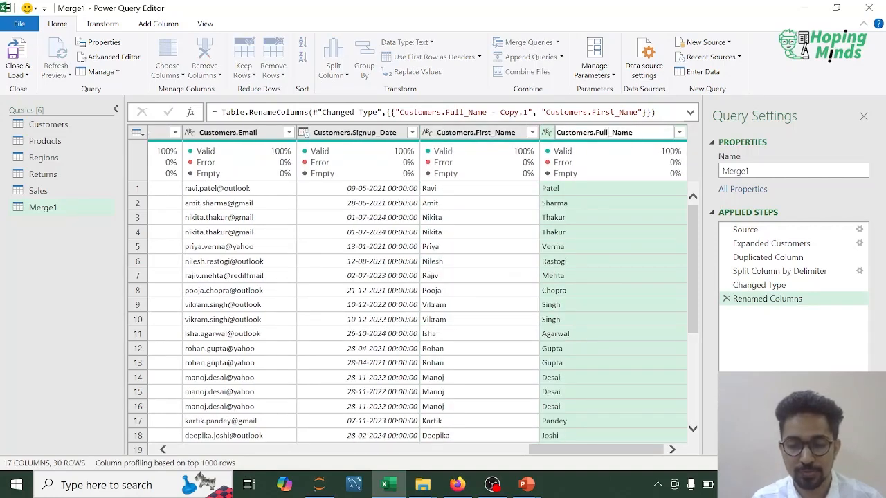
pyautogui.press('BackSpace')
pyautogui.press('BackSpace')
pyautogui.press('BackSpace')
pyautogui.press('BackSpace')
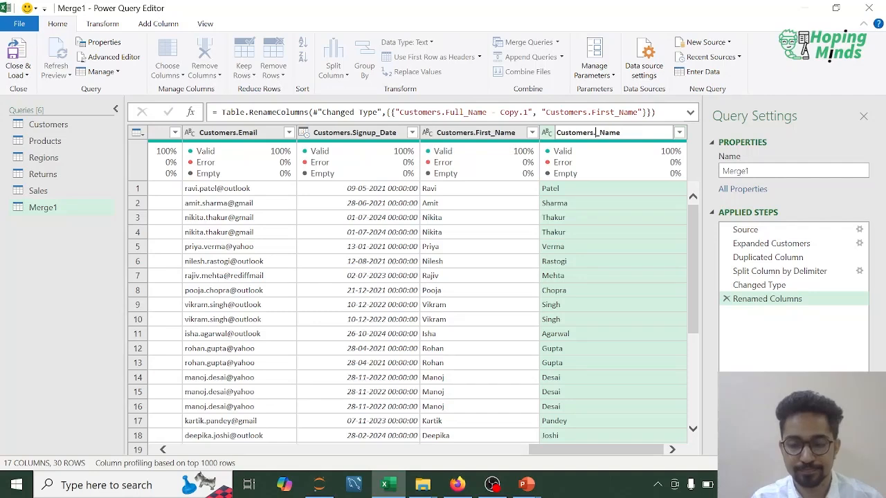
pyautogui.write('Last')
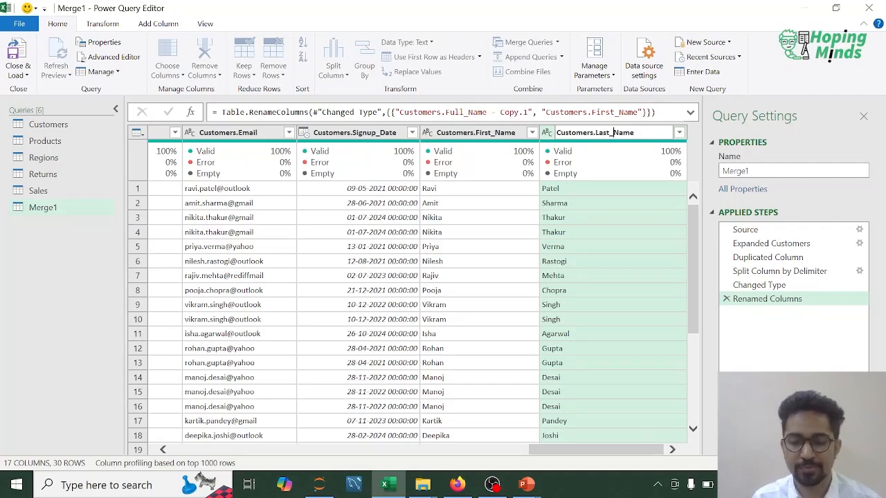
pyautogui.press('Return')
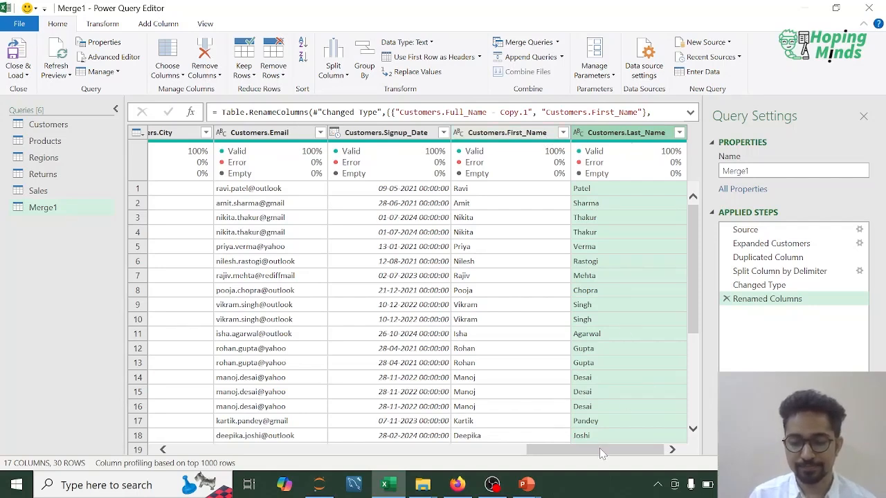
# - Rename the Merge1 query as Sales_Cust
pyautogui.scroll(-2, 694, 275)
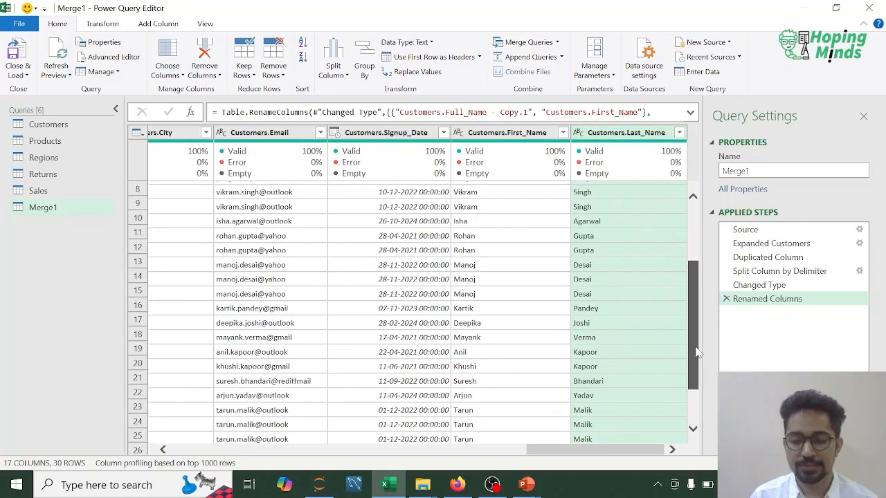
pyautogui.scroll(2, 694, 276)
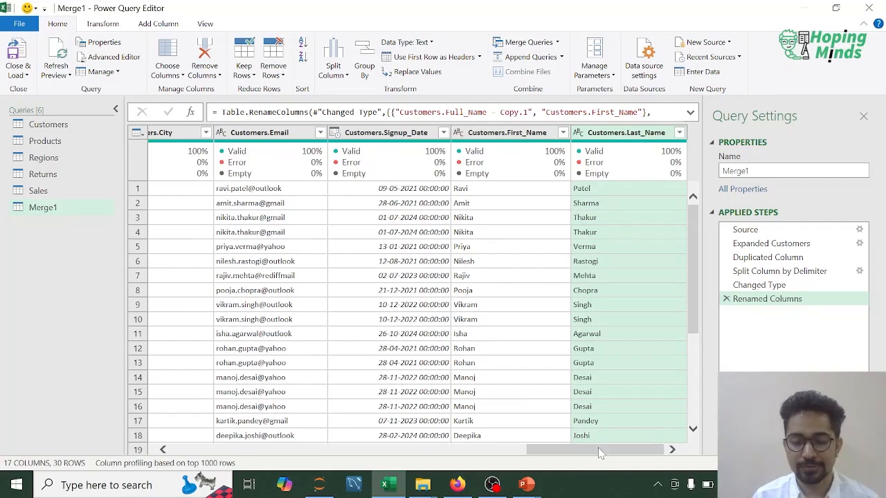
pyautogui.moveTo(554, 448); pyautogui.dragTo(257, 446)
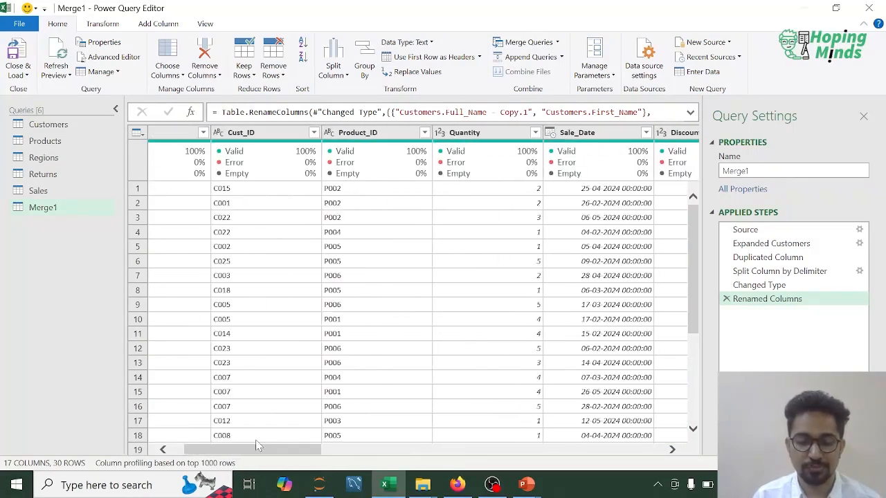
pyautogui.rightClick(49, 210)
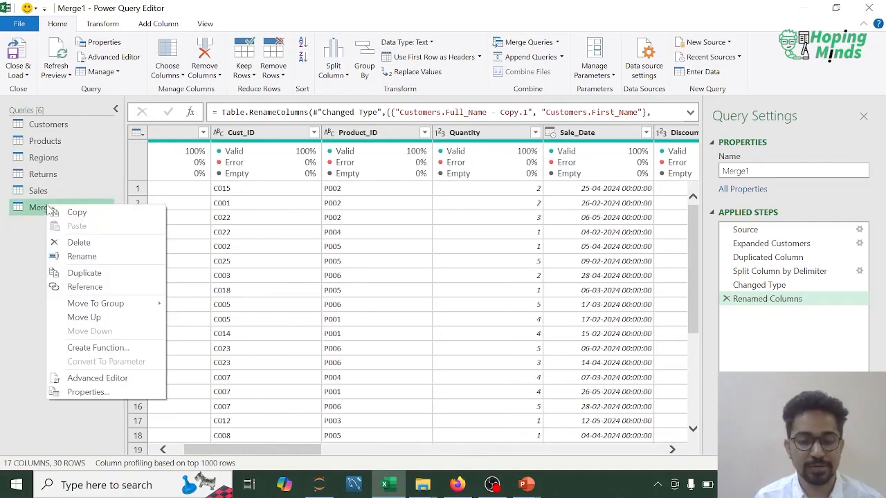
pyautogui.click(86, 257)
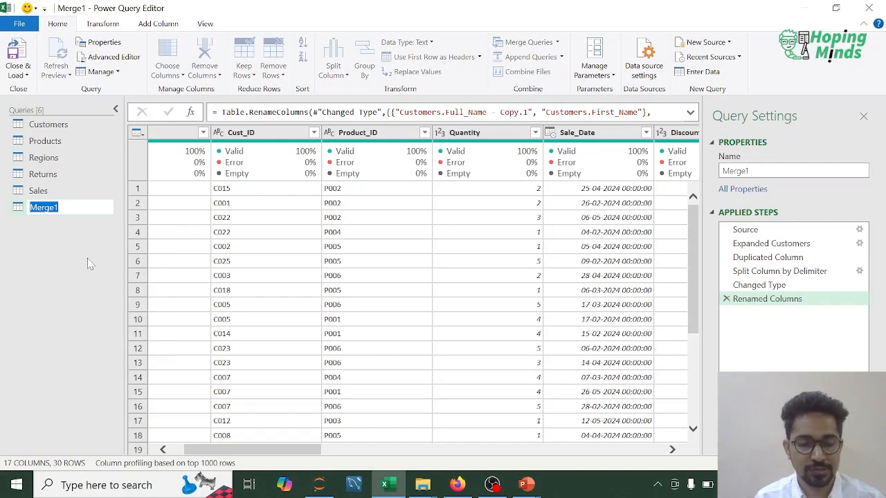
pyautogui.write('Sales_Cuts')
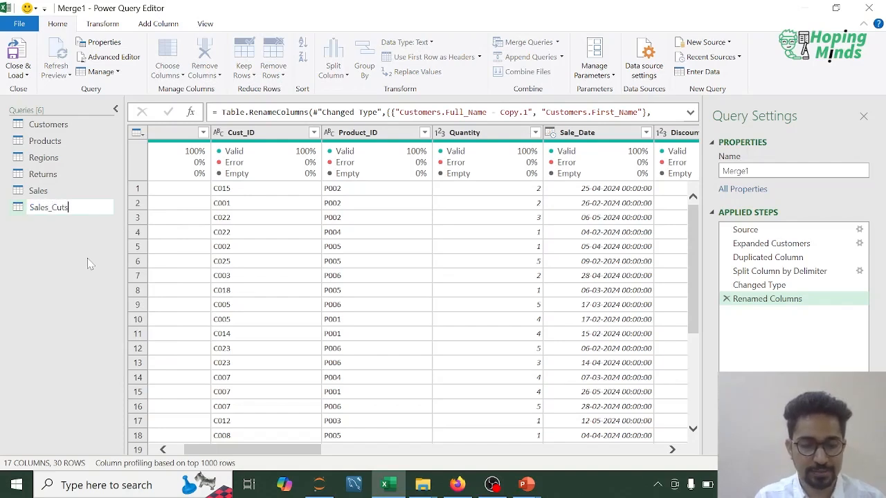
pyautogui.press('BackSpace')
pyautogui.press('BackSpace')
pyautogui.write('st')
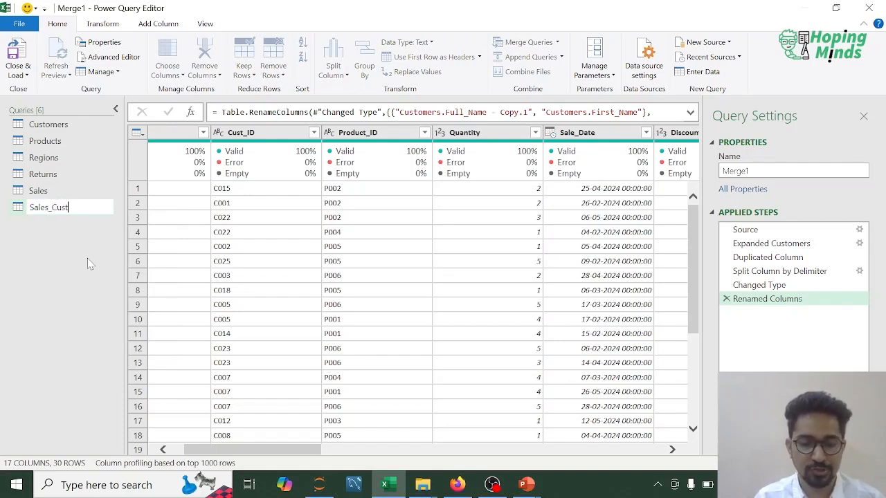
pyautogui.press('Return')
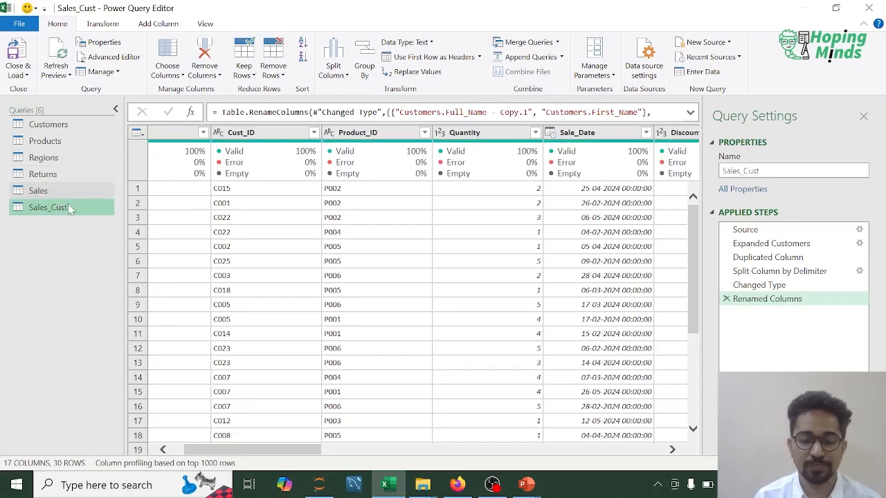
# - Merge Sales_Cust with Products as a new query, matching Product_ID in both tables with an Inner join
pyautogui.click(557, 43)
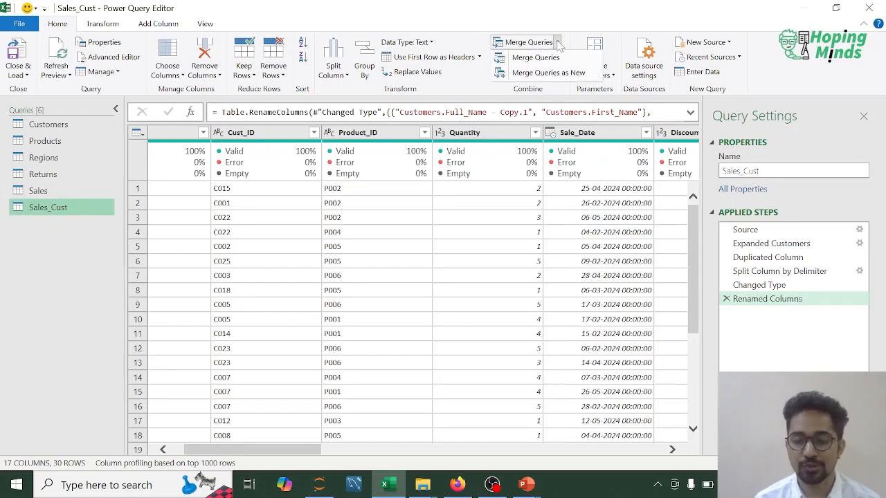
pyautogui.click(561, 59)
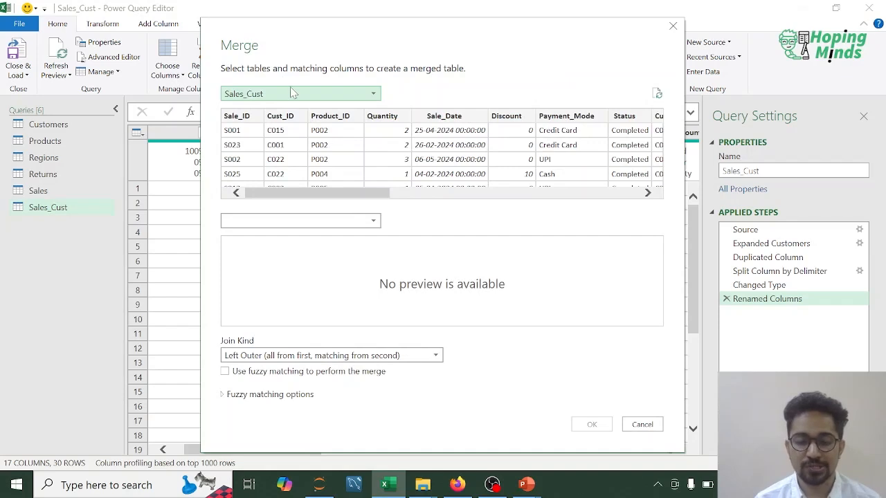
pyautogui.click(339, 119)
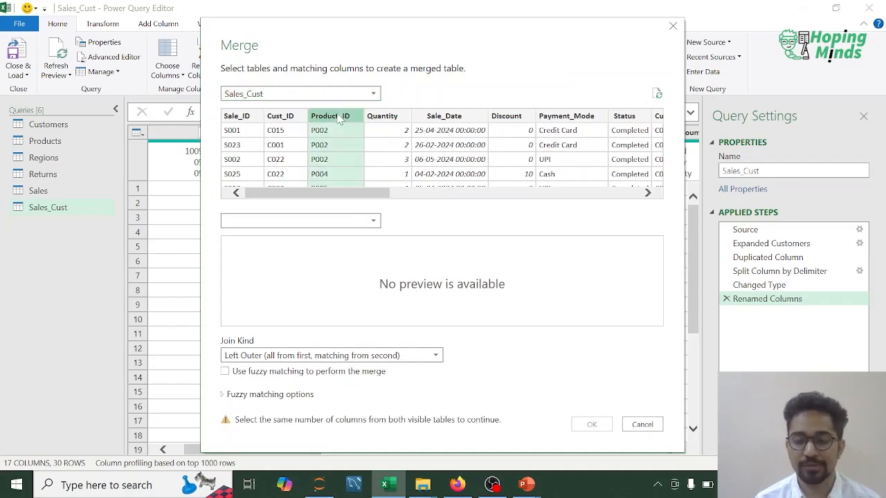
pyautogui.click(374, 220)
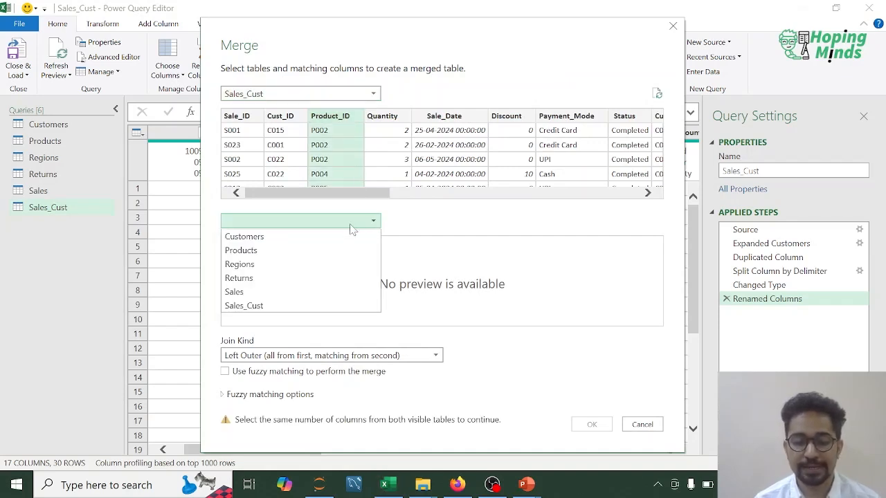
pyautogui.click(242, 252)
pyautogui.click(246, 246)
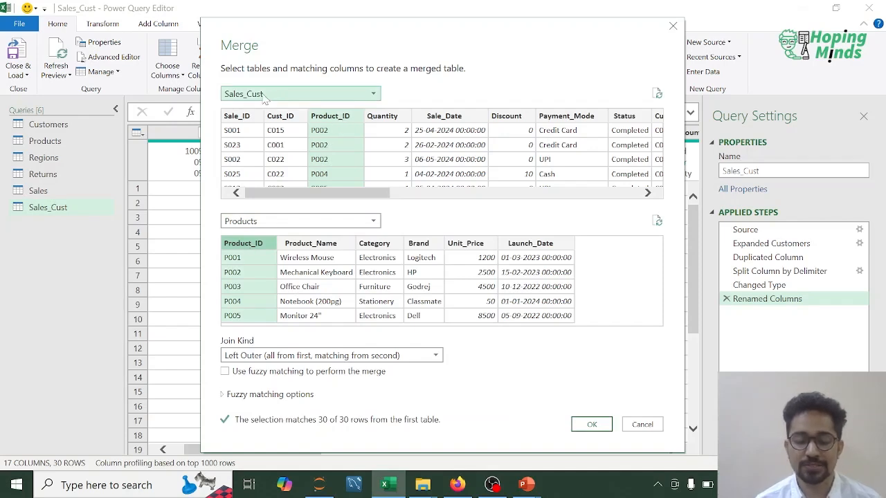
pyautogui.click(436, 356)
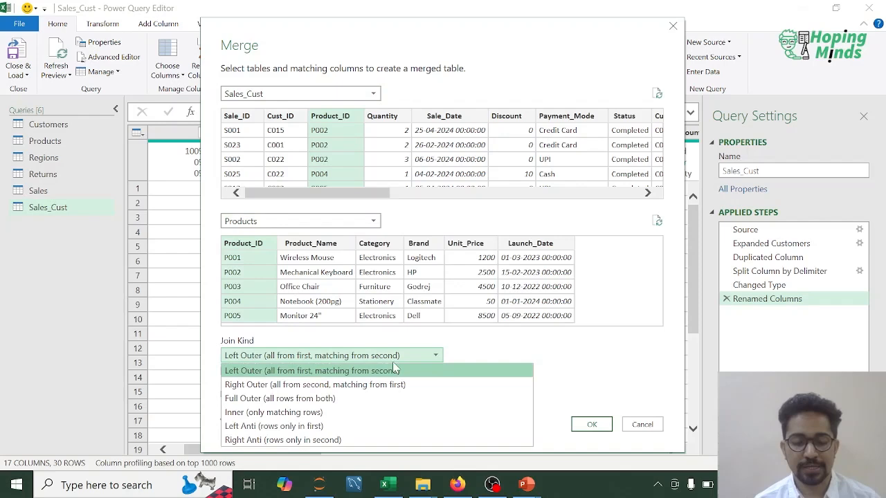
pyautogui.click(284, 415)
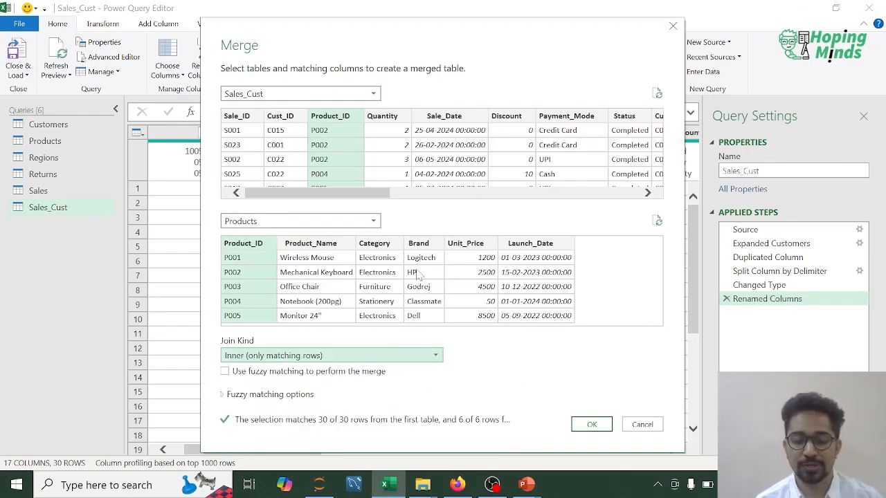
pyautogui.click(592, 425)
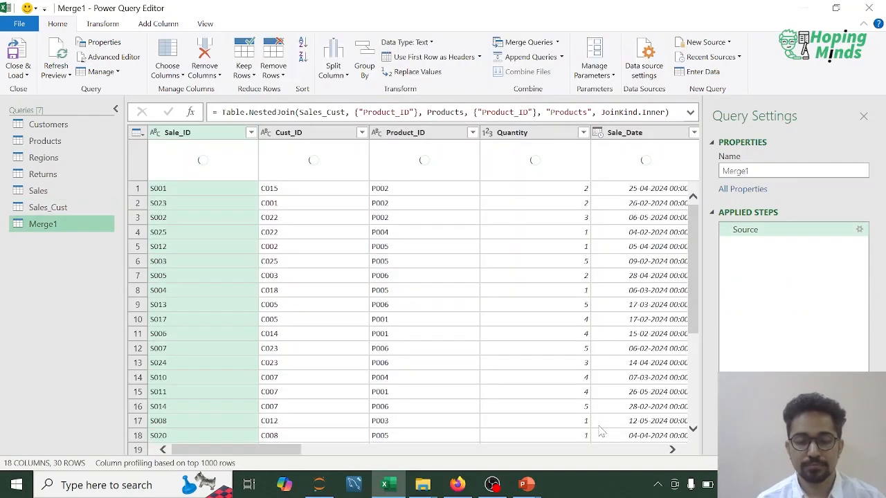
# - Rename the Merge1 query as Sales_Cust_Prod
pyautogui.rightClick(47, 227)
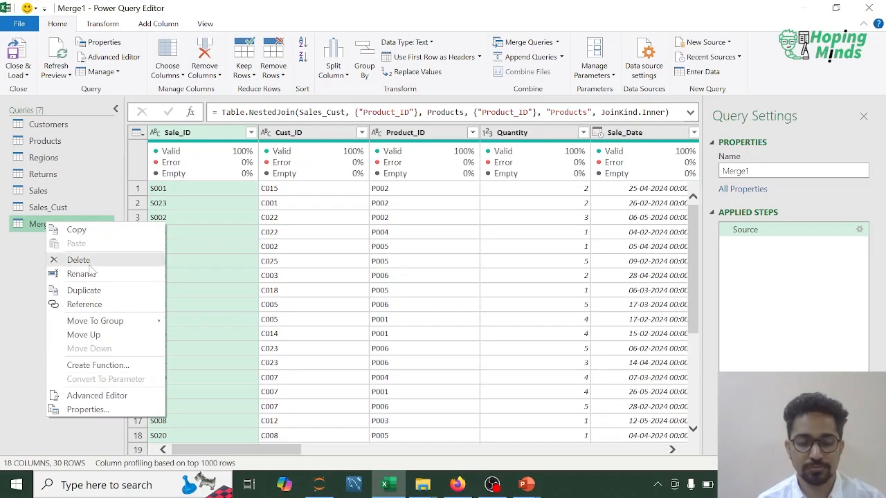
pyautogui.click(82, 274)
pyautogui.write('S')
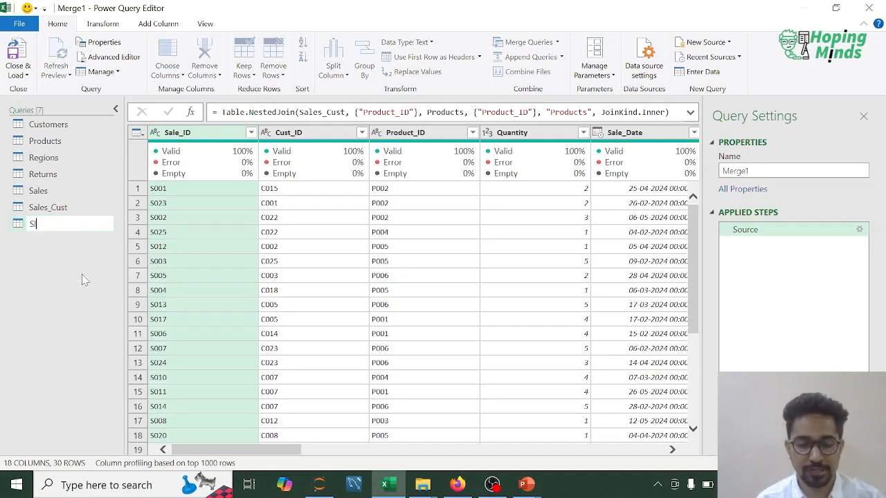
pyautogui.write('ales_C')
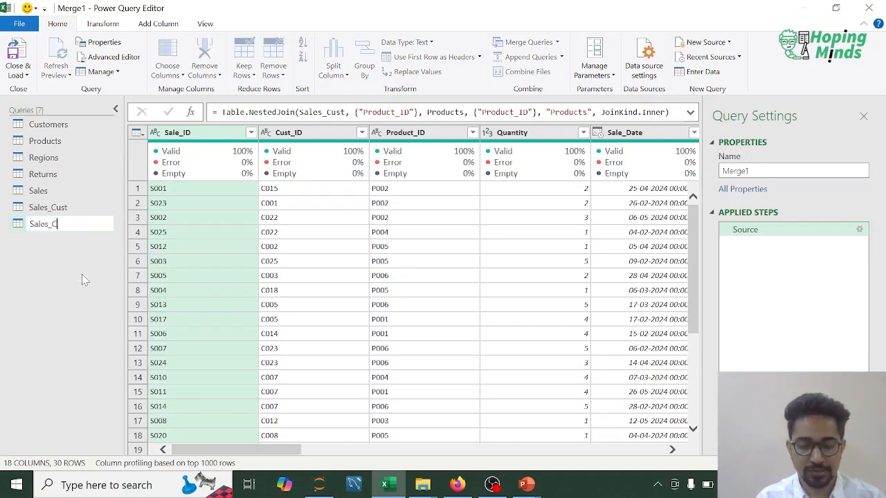
pyautogui.write('ust_Prod')
pyautogui.press('Return')
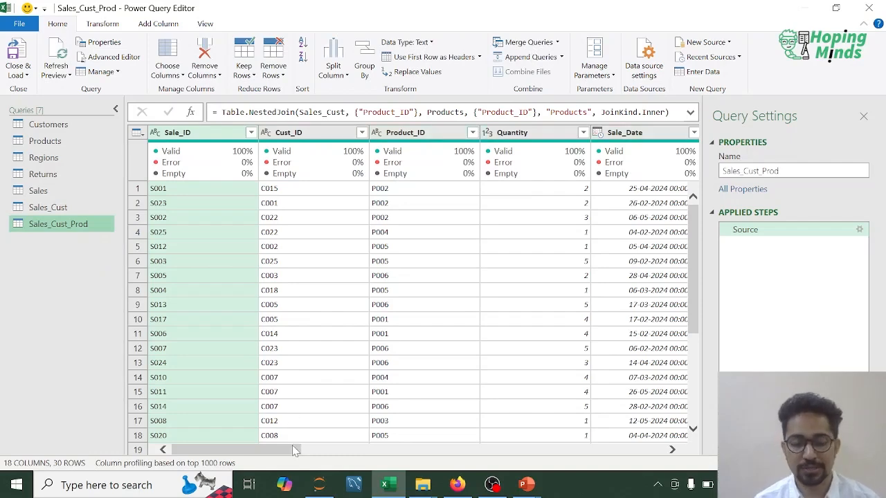
# - Open the nested Products table in the fourth row to inspect its columns, and delete the resulting Navigation step
pyautogui.moveTo(281, 449); pyautogui.dragTo(417, 449)
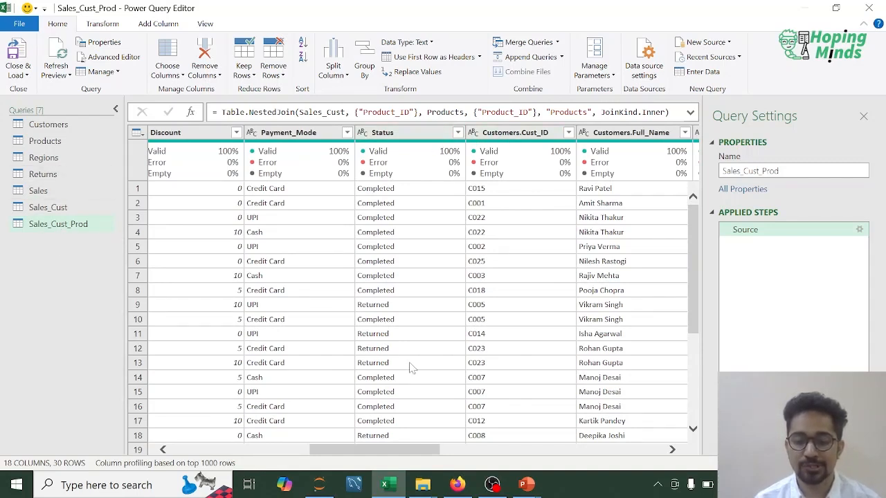
pyautogui.moveTo(369, 448); pyautogui.dragTo(535, 448)
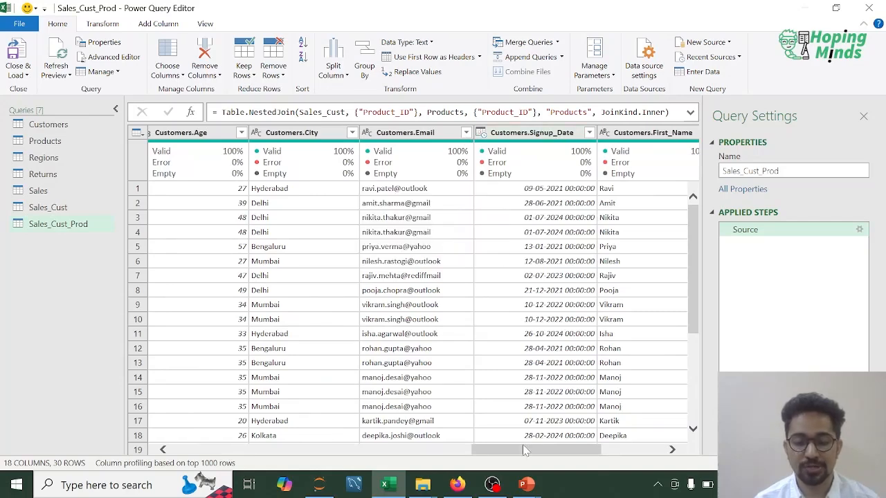
pyautogui.moveTo(521, 451); pyautogui.dragTo(575, 450)
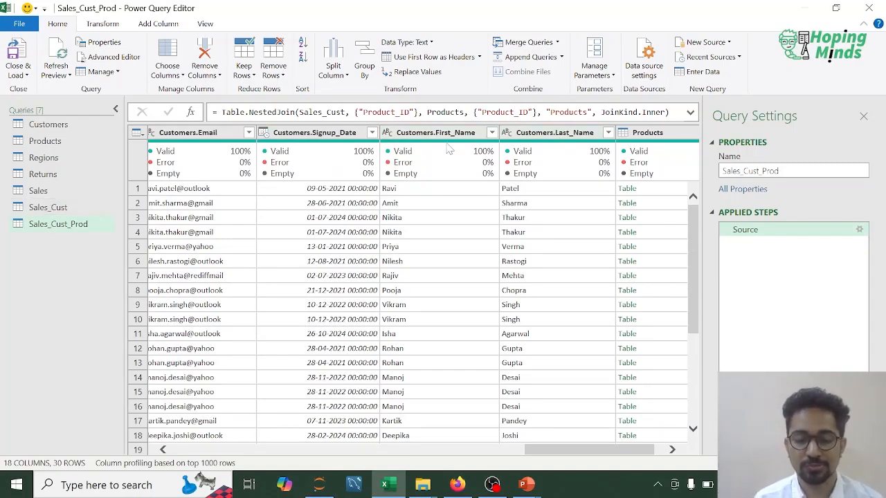
pyautogui.click(672, 450)
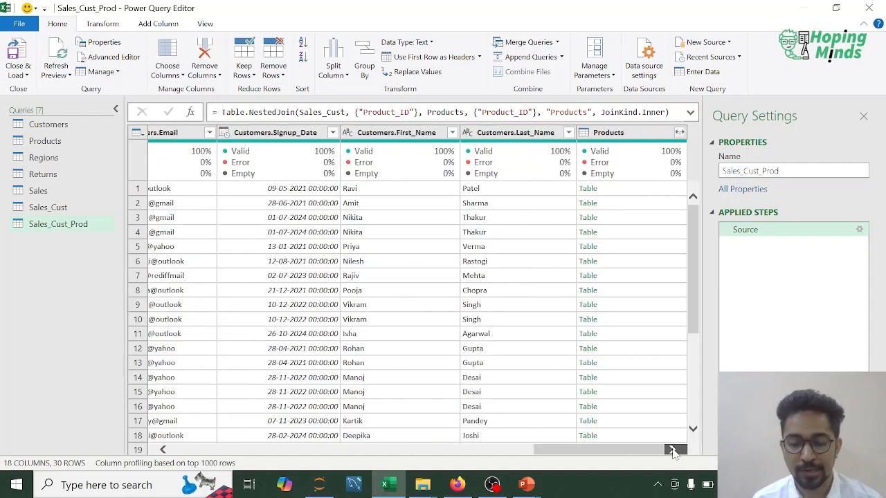
pyautogui.click(588, 232)
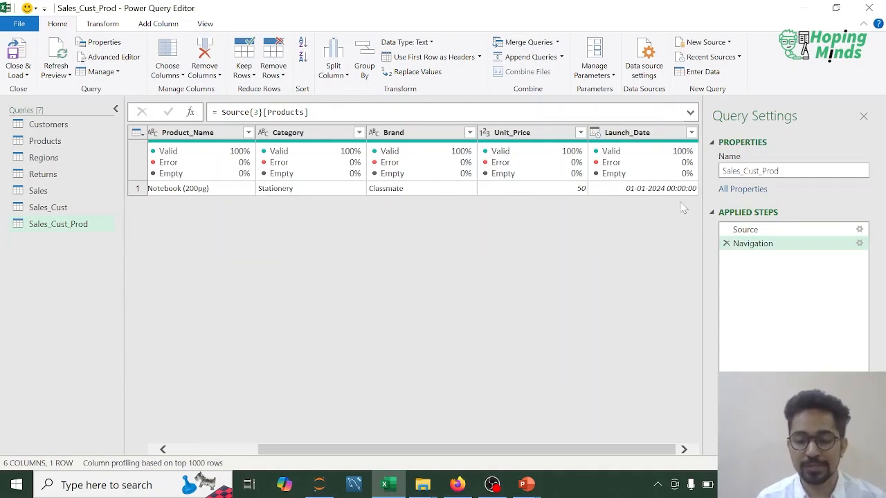
pyautogui.click(727, 245)
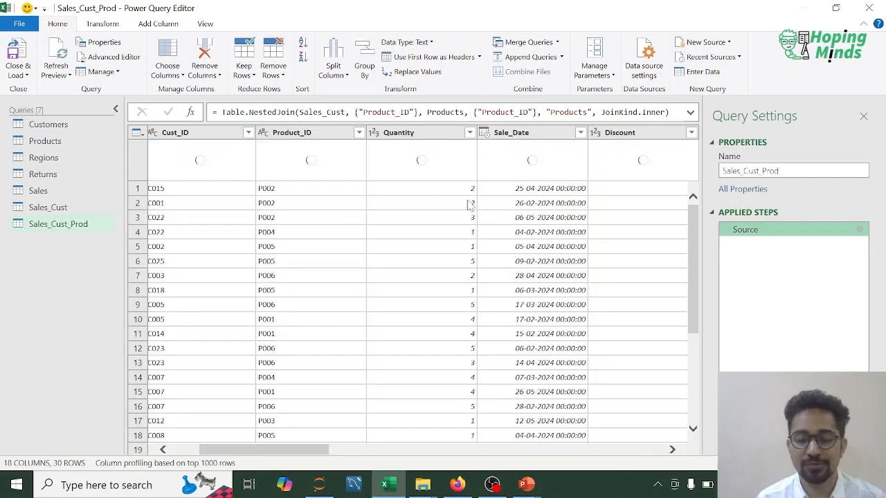
# - Expand the nested Products column into all its columns, using the original column name as prefix
pyautogui.click(650, 450)
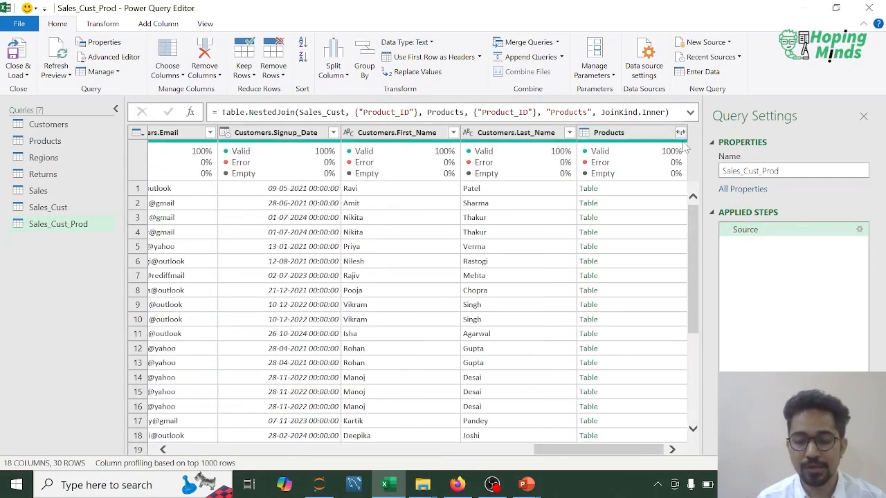
pyautogui.click(680, 133)
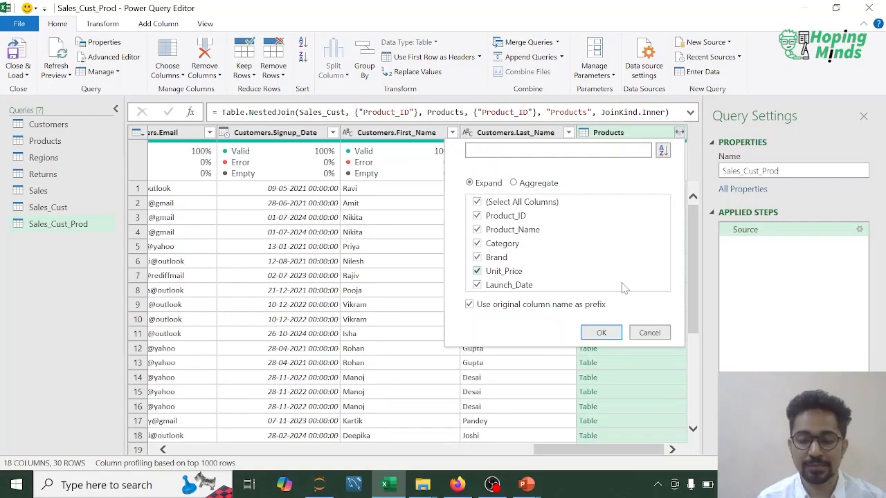
pyautogui.click(602, 332)
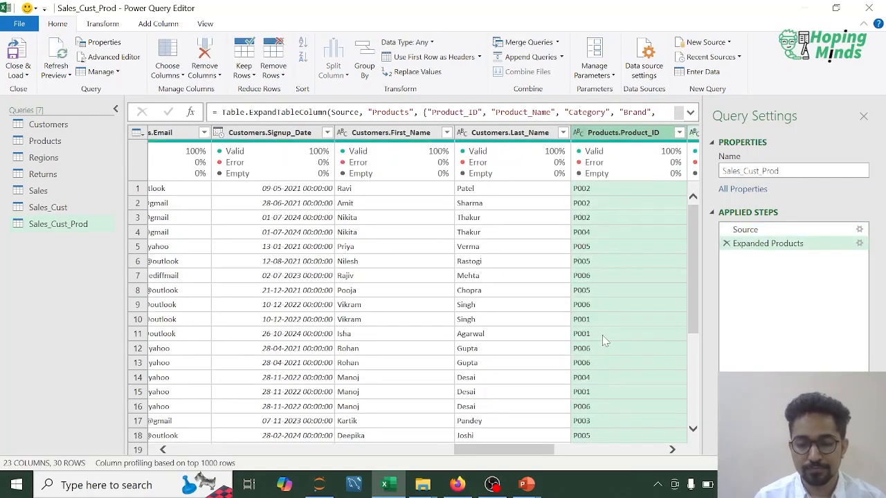
pyautogui.moveTo(543, 451); pyautogui.dragTo(588, 455)
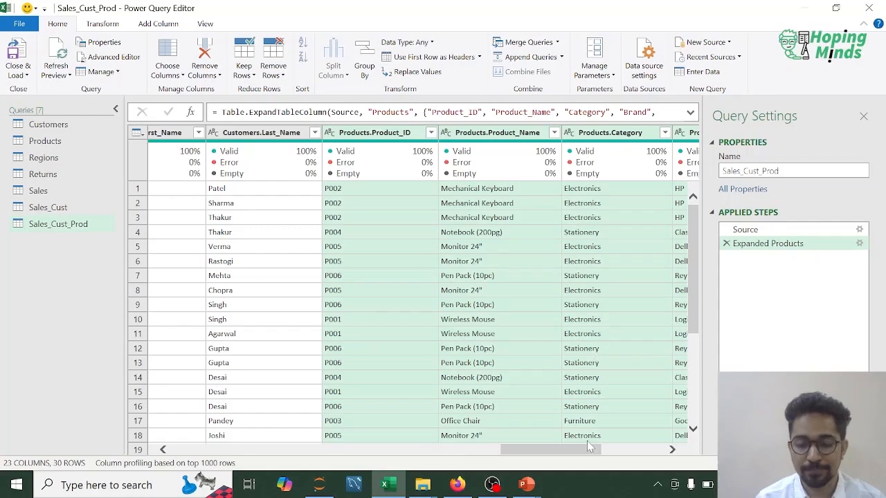
pyautogui.moveTo(569, 452); pyautogui.dragTo(636, 450)
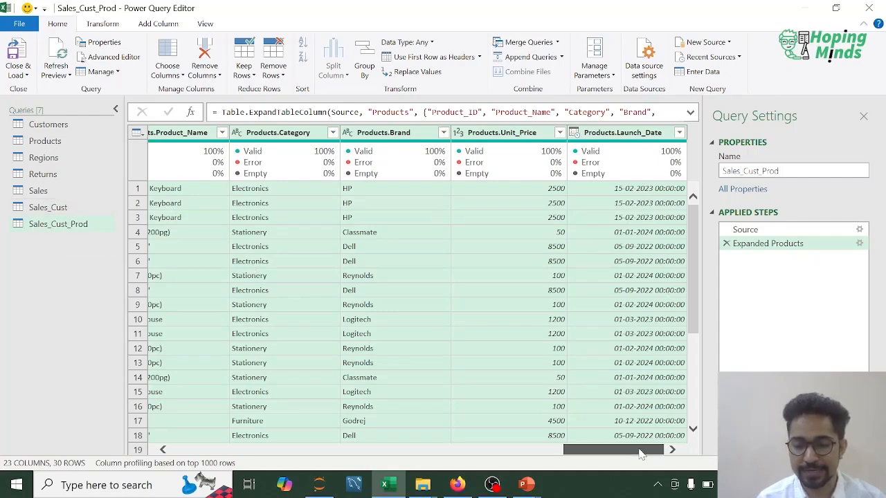
pyautogui.hscroll(-2, 624, 453)
pyautogui.moveTo(624, 454)
pyautogui.mouseDown()
pyautogui.moveTo(636, 453)
pyautogui.moveTo(595, 453)
pyautogui.moveTo(637, 451)
pyautogui.mouseUp()
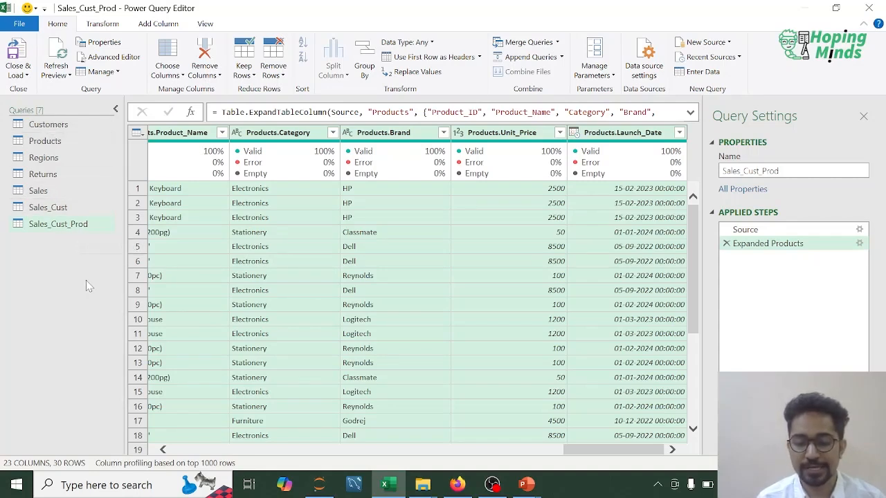
# - Merge Sales_Cust_Prod with Regions as a new query, matching Customers.City to City with an Inner join
pyautogui.click(62, 224)
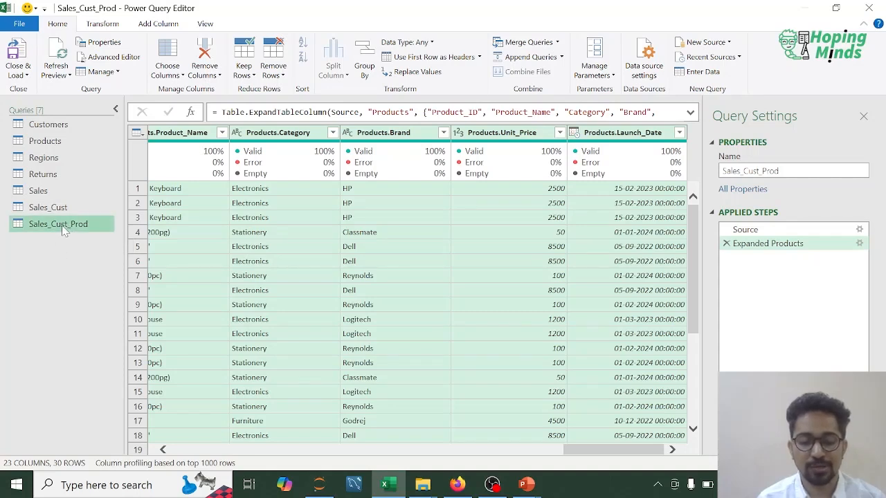
pyautogui.click(557, 43)
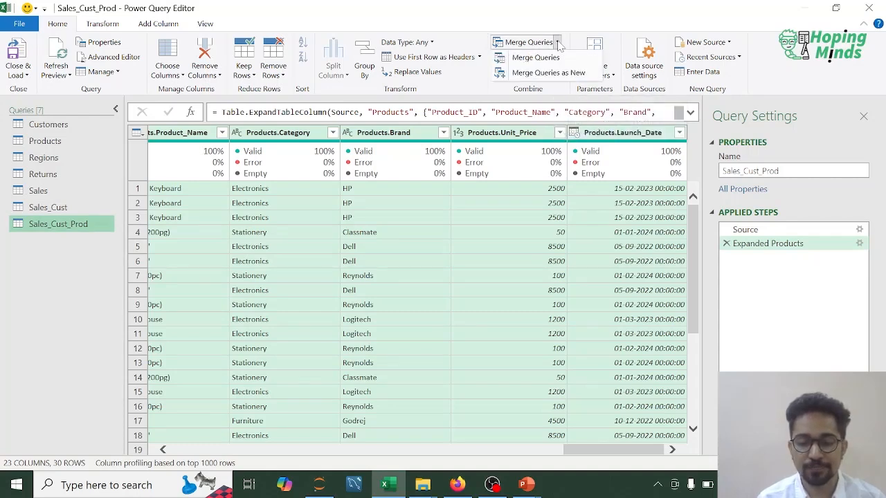
pyautogui.click(547, 75)
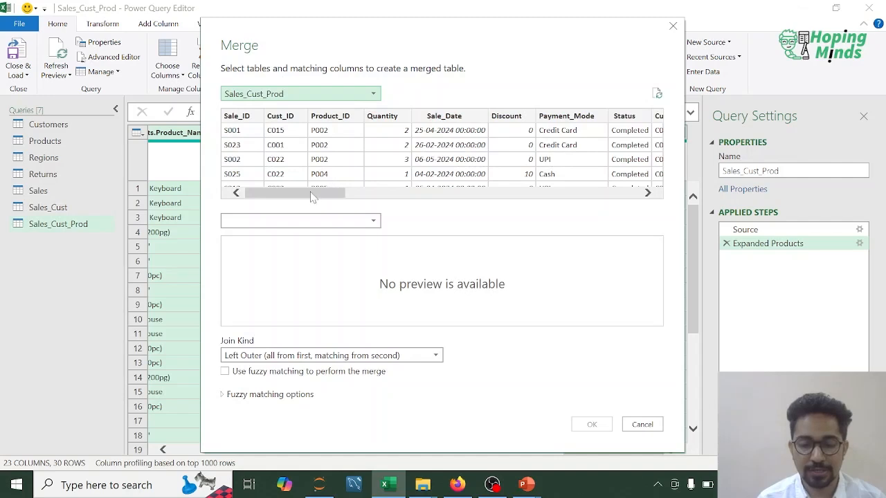
pyautogui.moveTo(313, 195); pyautogui.dragTo(453, 192)
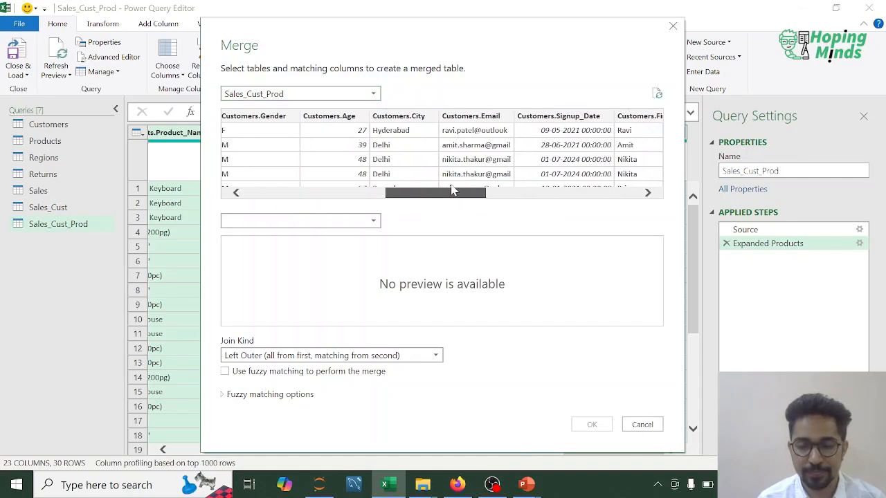
pyautogui.click(415, 119)
pyautogui.click(374, 221)
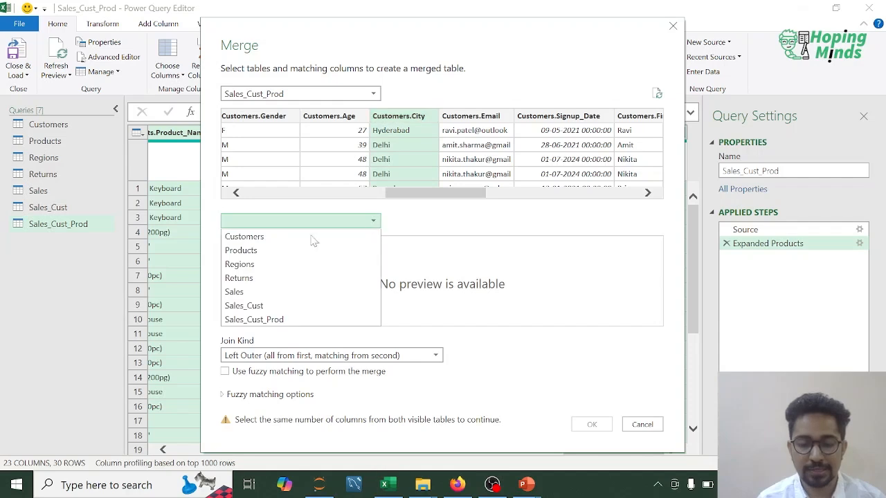
pyautogui.click(240, 264)
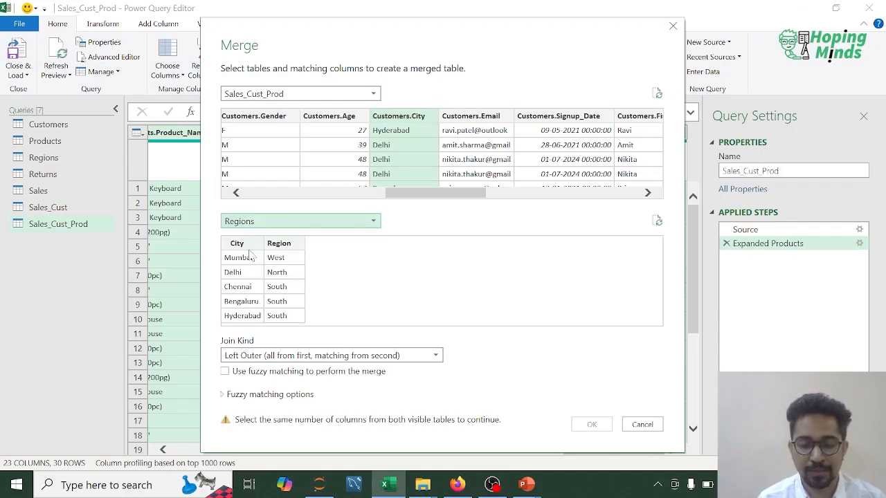
pyautogui.click(239, 246)
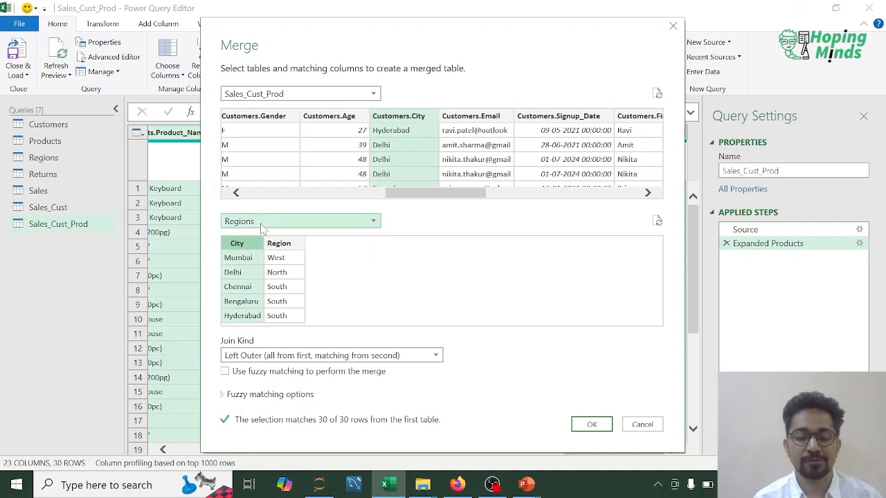
pyautogui.click(349, 355)
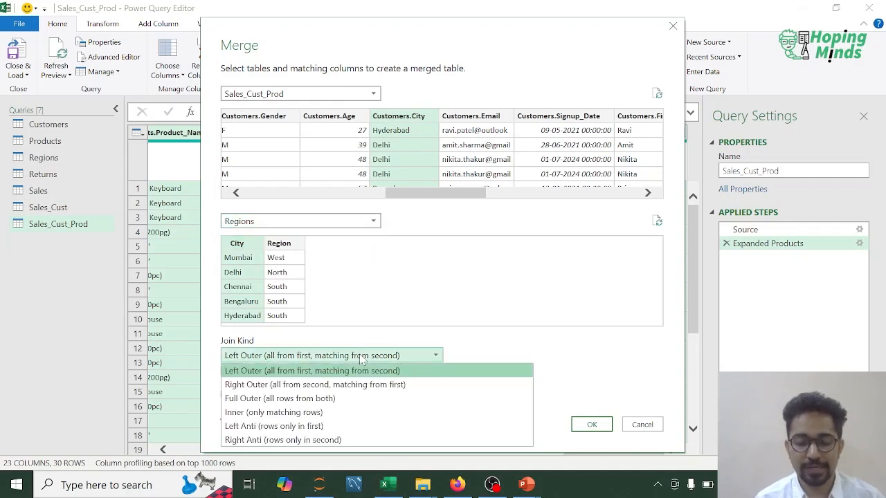
pyautogui.click(251, 412)
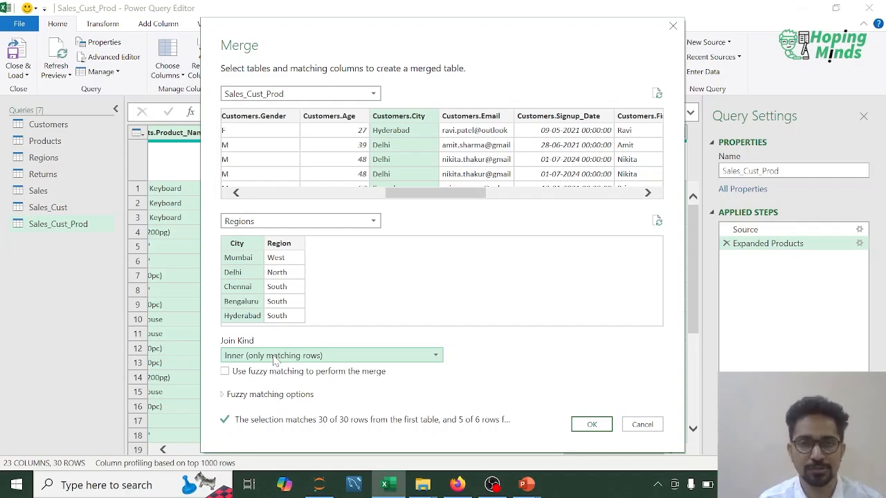
pyautogui.click(592, 425)
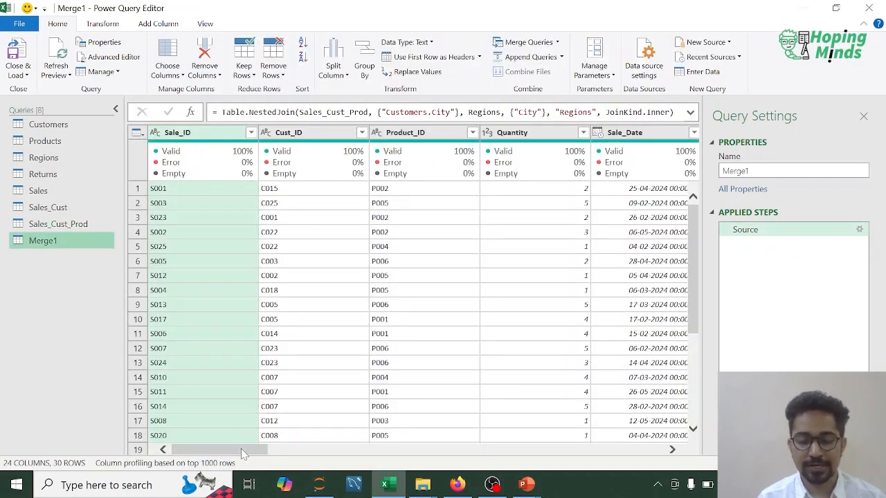
pyautogui.moveTo(240, 449)
pyautogui.mouseDown()
pyautogui.moveTo(266, 449)
pyautogui.moveTo(241, 449)
pyautogui.mouseUp()
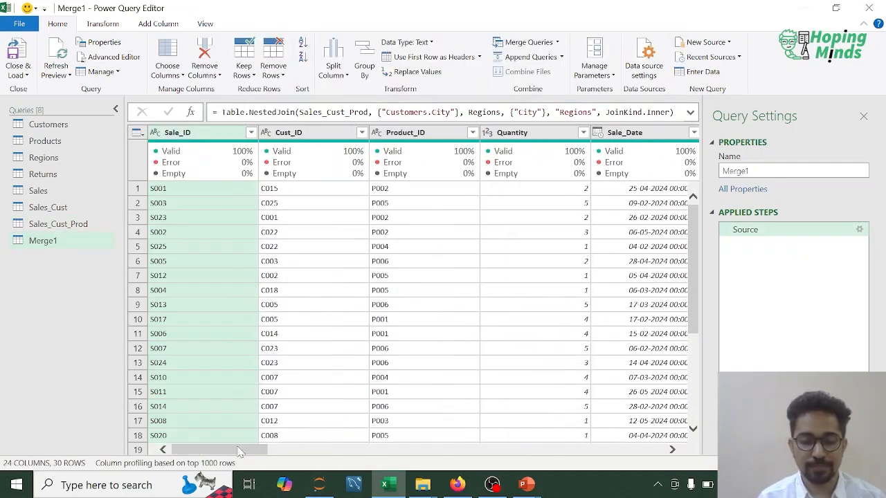
# - Rename the Merge1 query as Sales_Cust_Prod_Region
pyautogui.rightClick(47, 241)
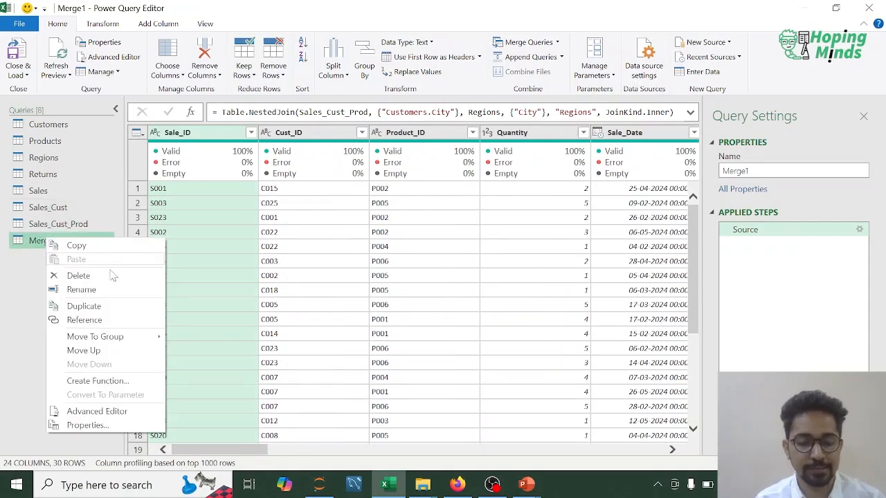
pyautogui.click(82, 289)
pyautogui.write('SAle')
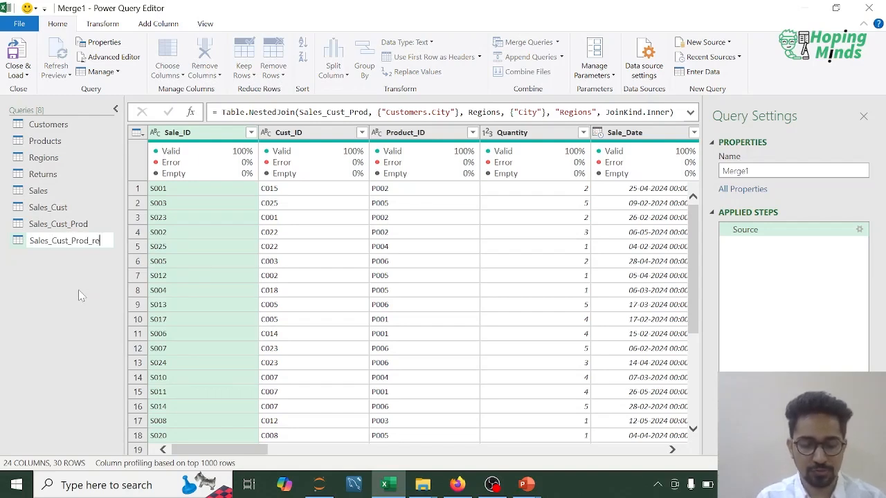
pyautogui.write('s_Cust_Prod_region')
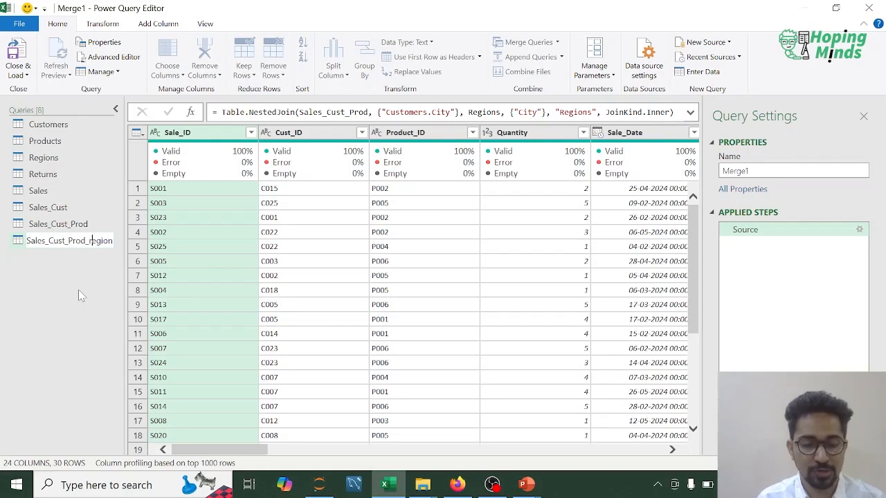
pyautogui.press('BackSpace')
pyautogui.write('R')
pyautogui.press('Return')
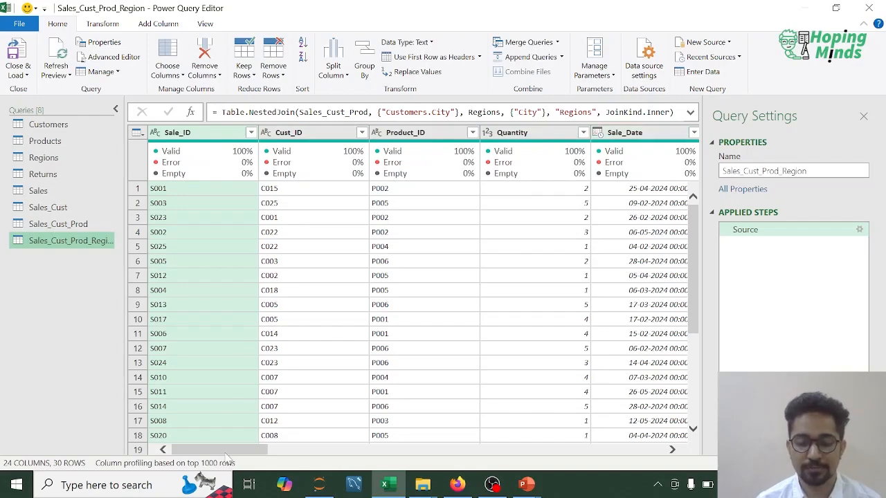
# - Expand the nested Regions column into Region only, keeping the original column name as prefix, and widen the Queries pane slightly
pyautogui.moveTo(226, 457); pyautogui.dragTo(324, 453)
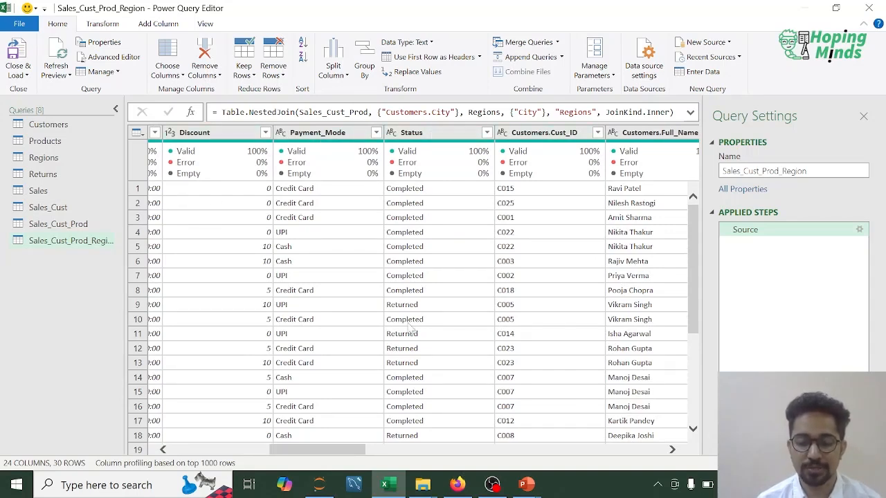
pyautogui.moveTo(310, 453); pyautogui.dragTo(370, 455)
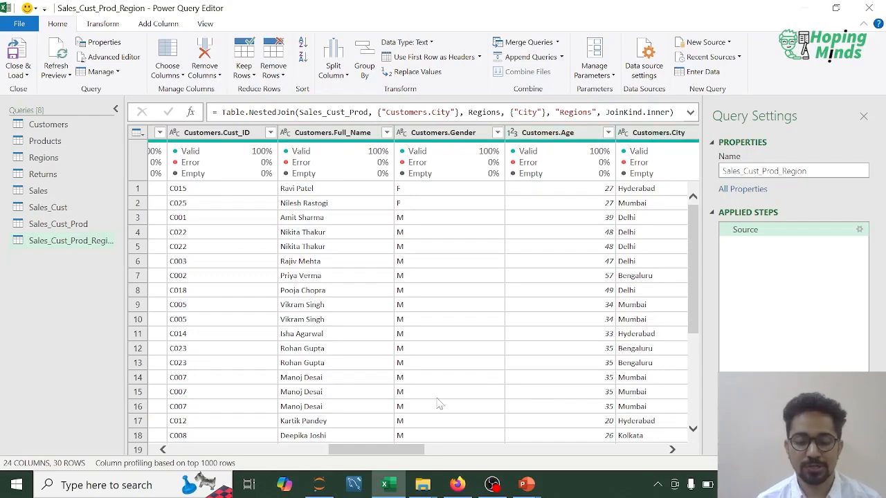
pyautogui.moveTo(386, 451); pyautogui.dragTo(474, 450)
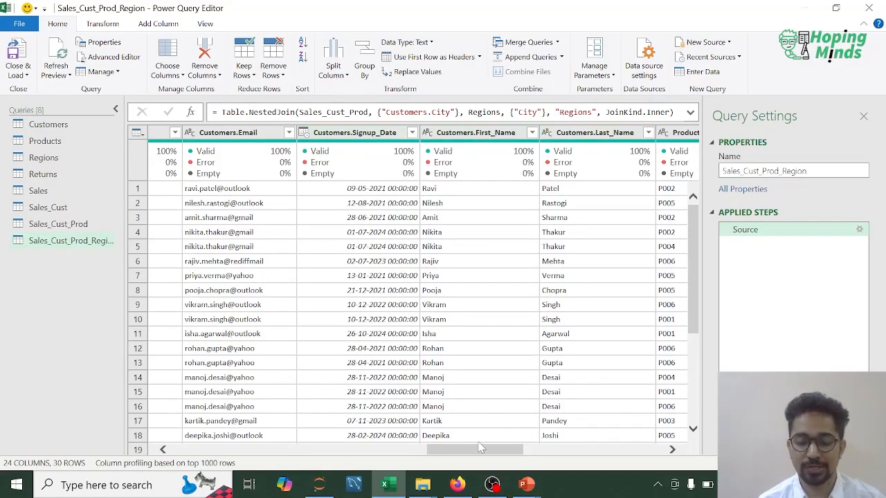
pyautogui.moveTo(474, 451); pyautogui.dragTo(529, 451)
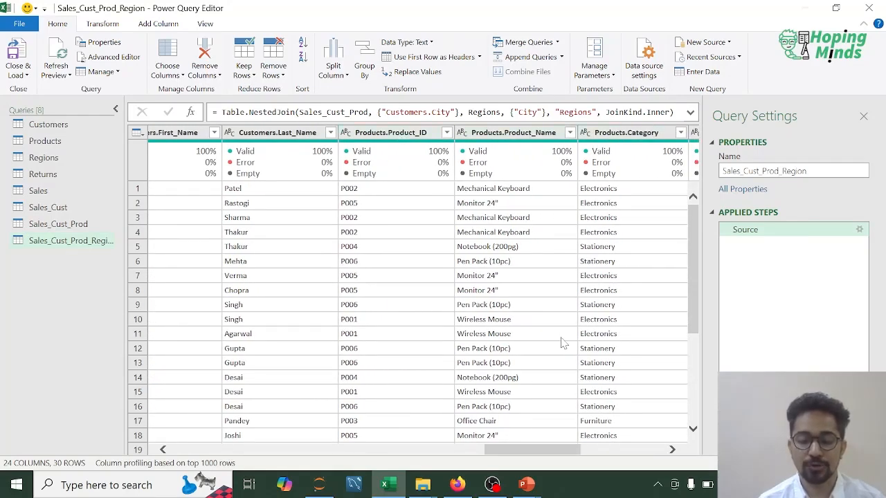
pyautogui.moveTo(512, 453); pyautogui.dragTo(595, 452)
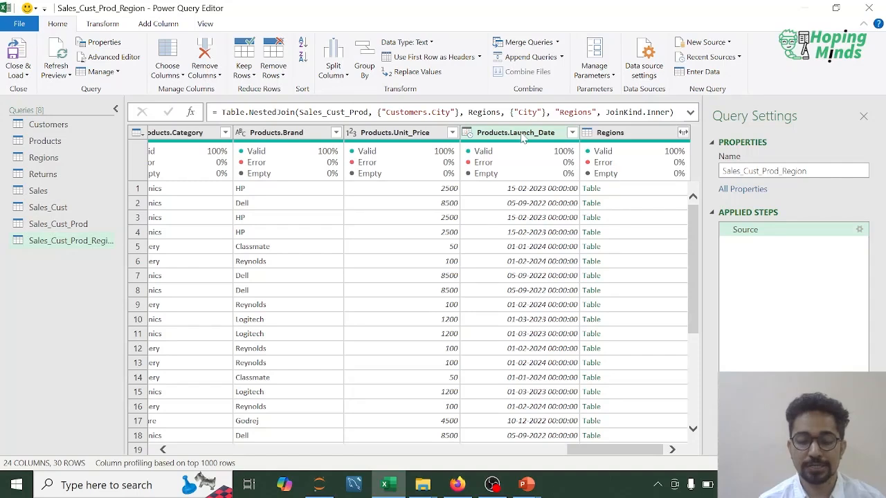
pyautogui.hscroll(1, 534, 202)
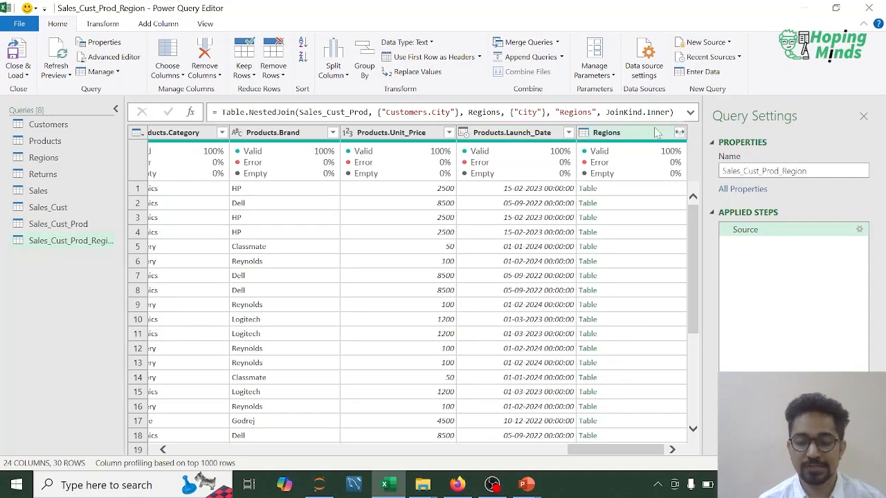
pyautogui.click(679, 132)
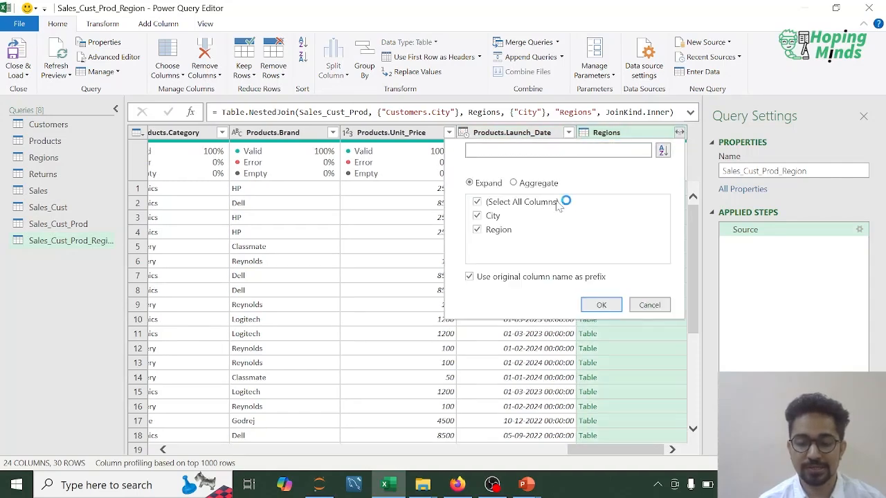
pyautogui.click(476, 217)
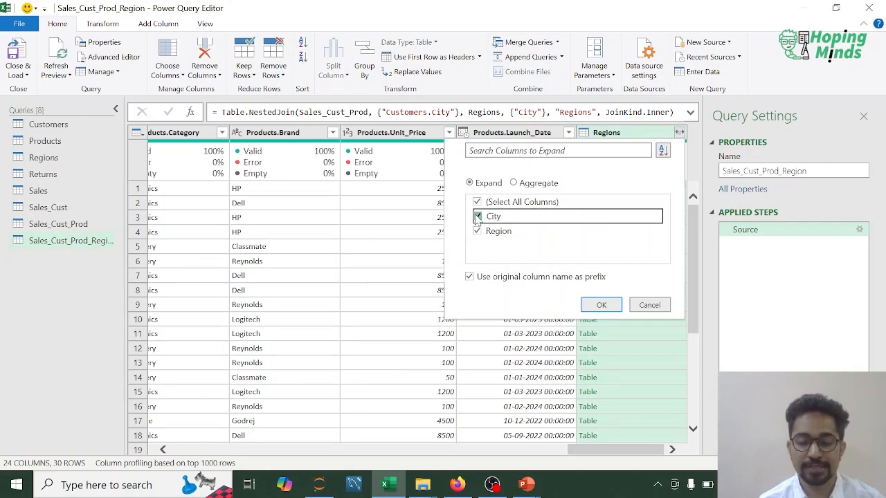
pyautogui.click(604, 305)
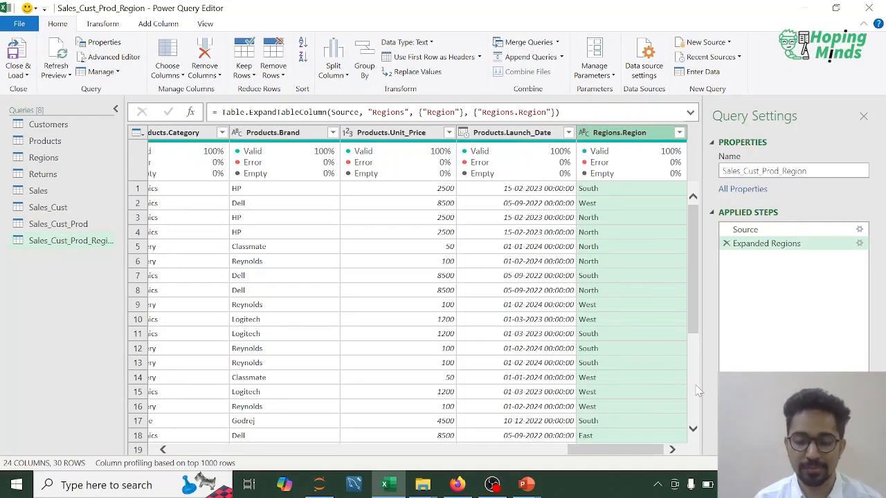
pyautogui.scroll(-4, 698, 391)
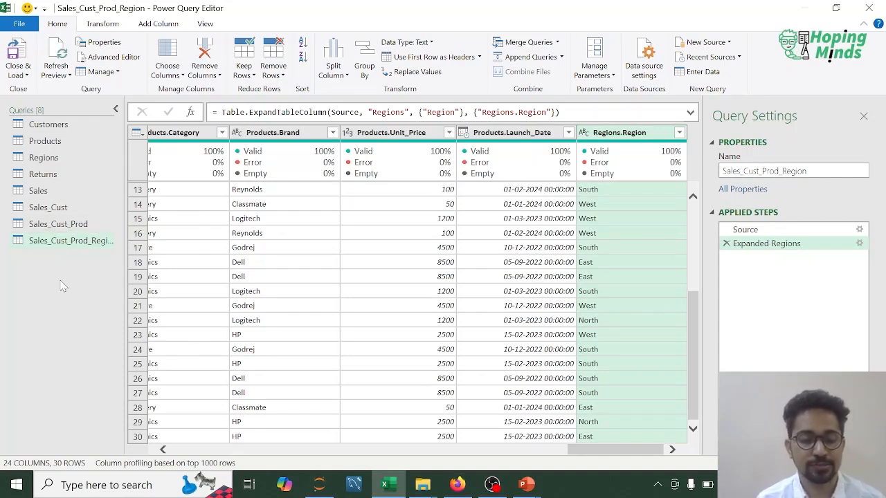
pyautogui.moveTo(121, 167)
pyautogui.mouseDown()
pyautogui.moveTo(150, 168)
pyautogui.moveTo(128, 167)
pyautogui.mouseUp()
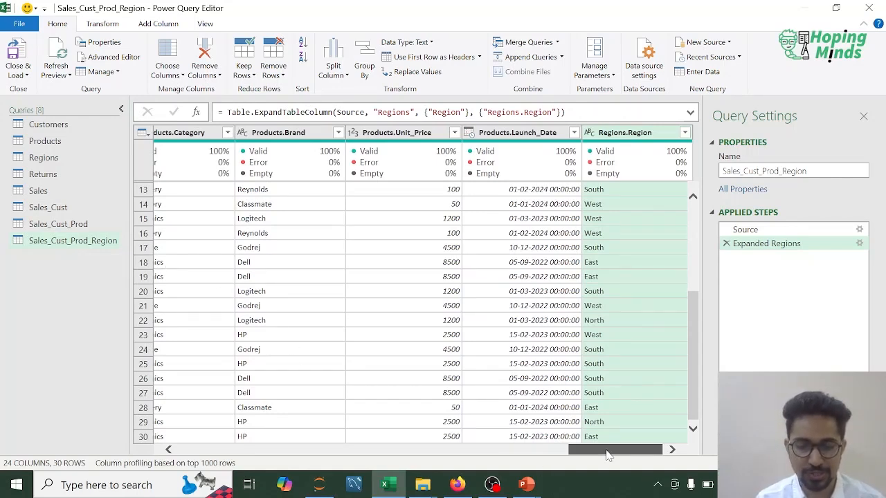
# - Add a new column with the year extracted from Sale_Date
pyautogui.moveTo(607, 455); pyautogui.dragTo(270, 446)
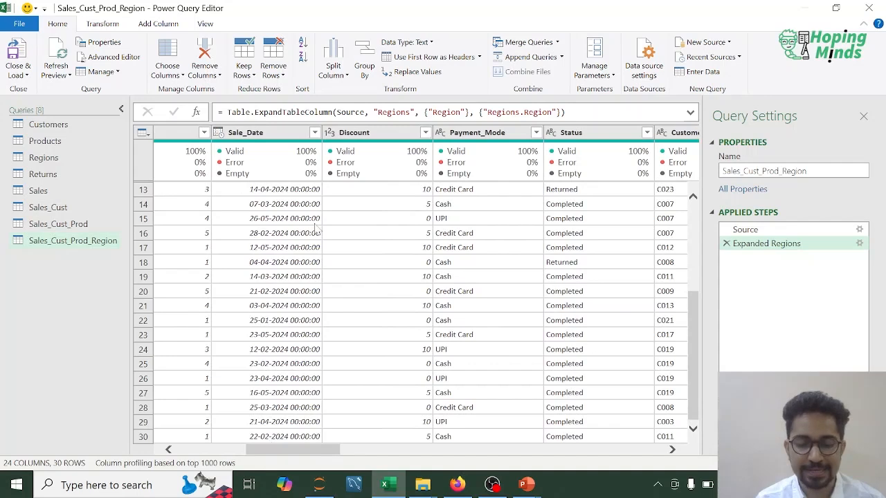
pyautogui.click(271, 133)
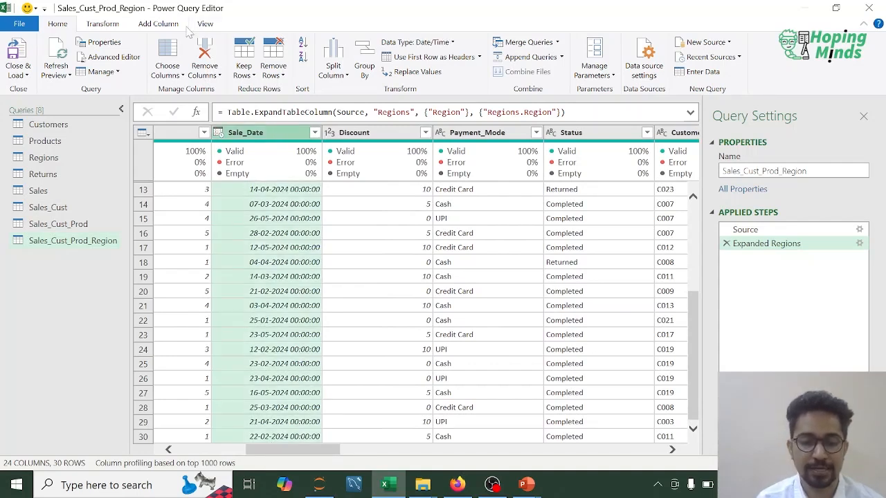
pyautogui.click(159, 24)
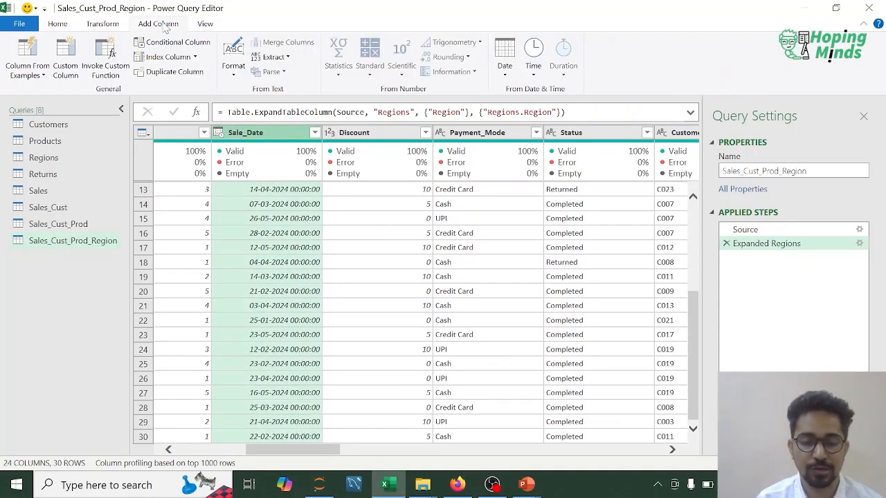
pyautogui.click(505, 75)
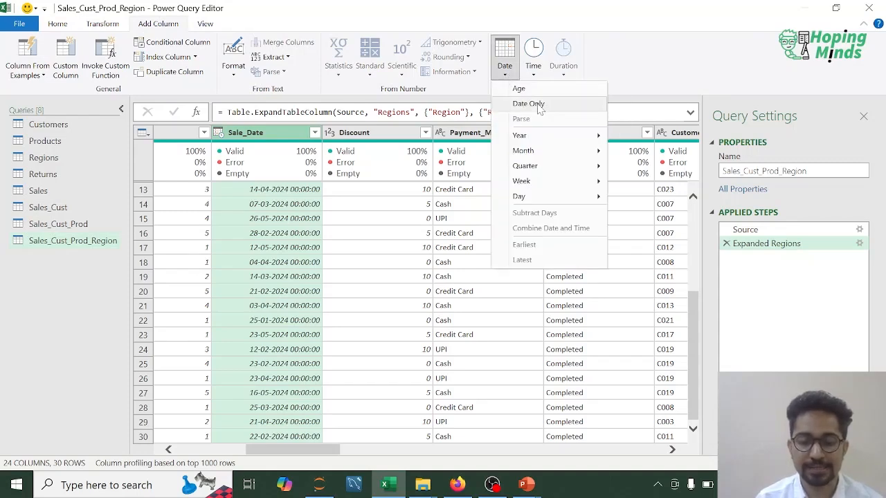
pyautogui.moveTo(557, 137)
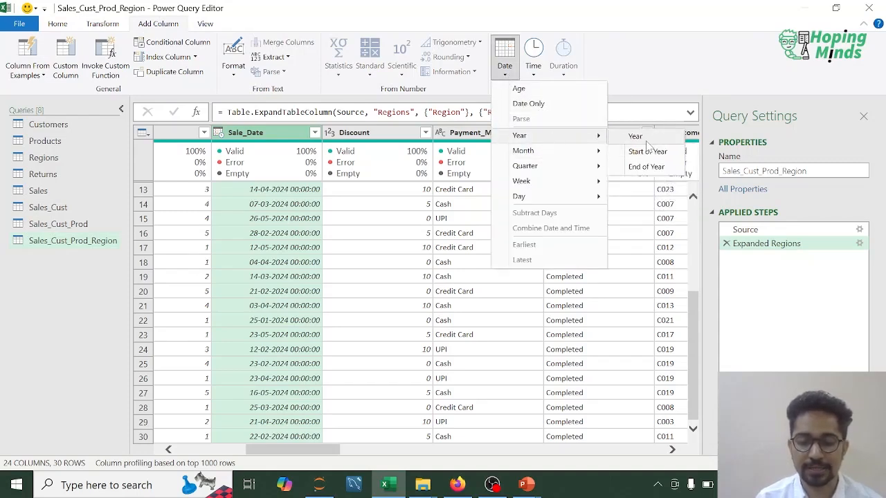
pyautogui.click(635, 136)
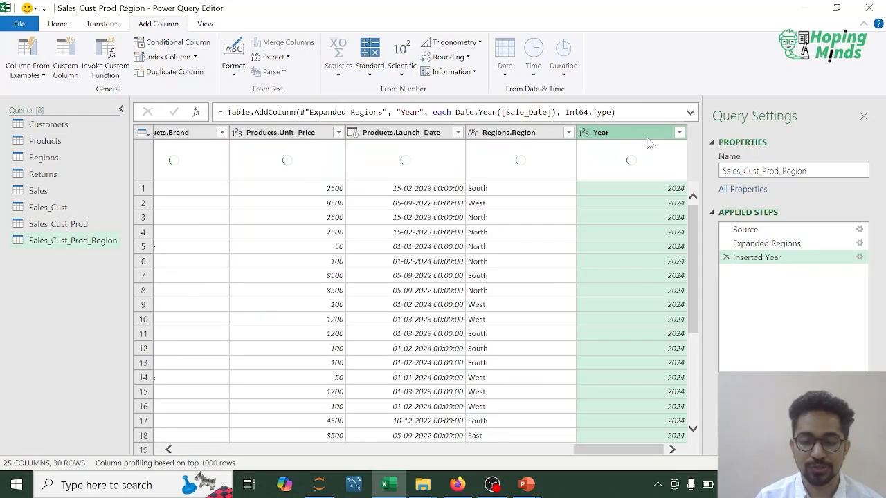
# - Rename the new Year column as Sale_Year
pyautogui.doubleClick(620, 137)
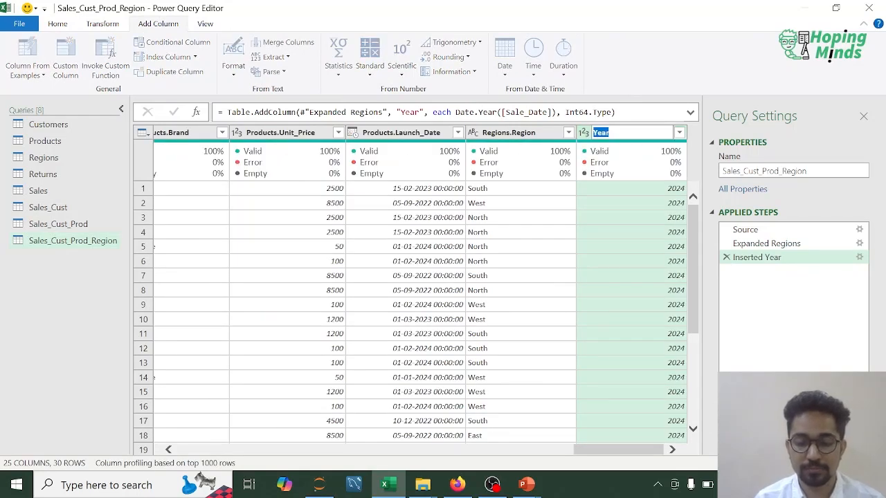
pyautogui.press('Left')
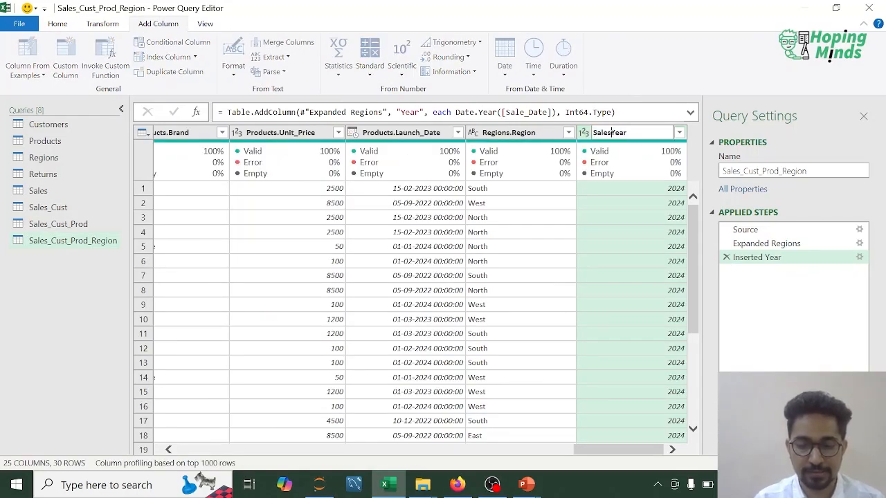
pyautogui.write('Sales')
pyautogui.press('BackSpace')
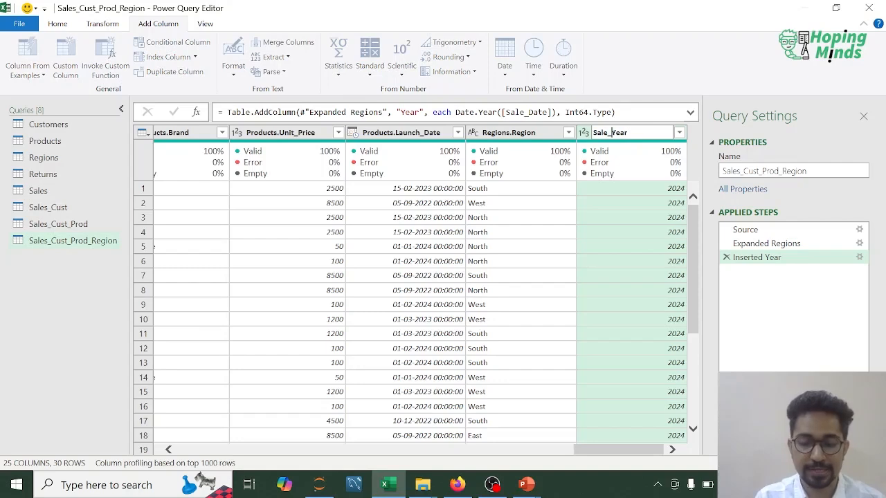
pyautogui.write('_')
pyautogui.press('Return')
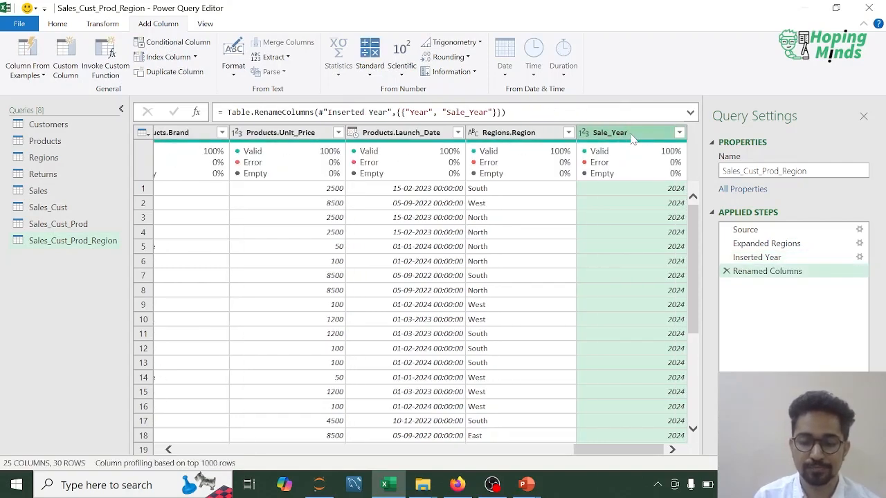
pyautogui.click(59, 25)
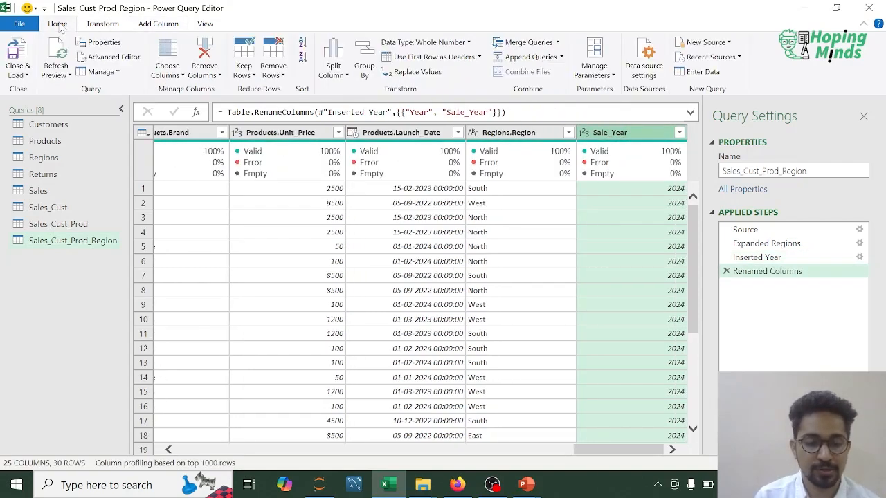
pyautogui.click(103, 25)
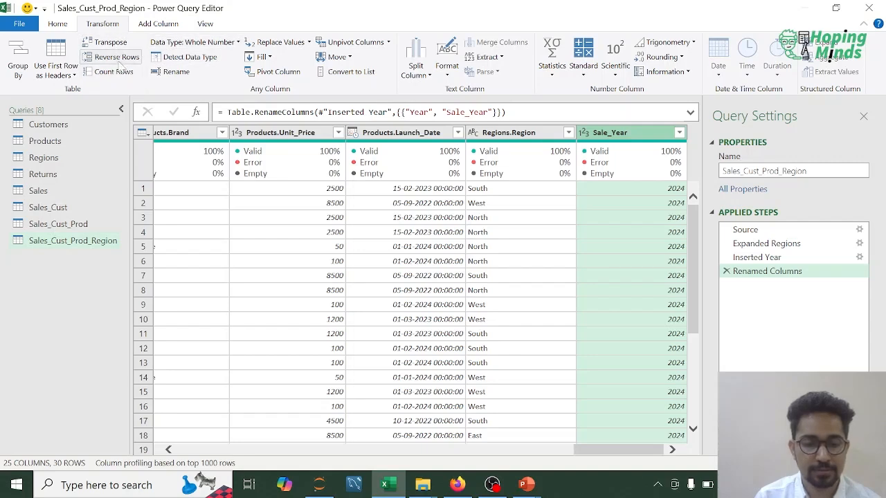
pyautogui.click(56, 26)
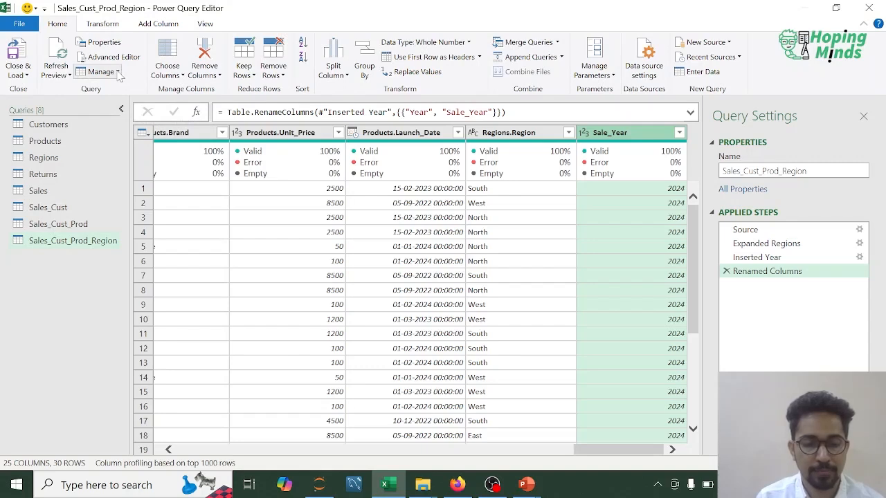
pyautogui.click(180, 77)
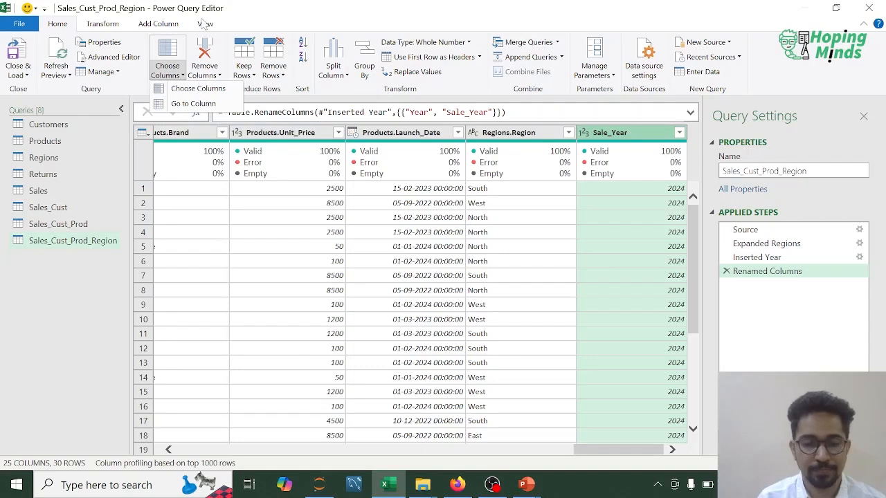
pyautogui.click(103, 25)
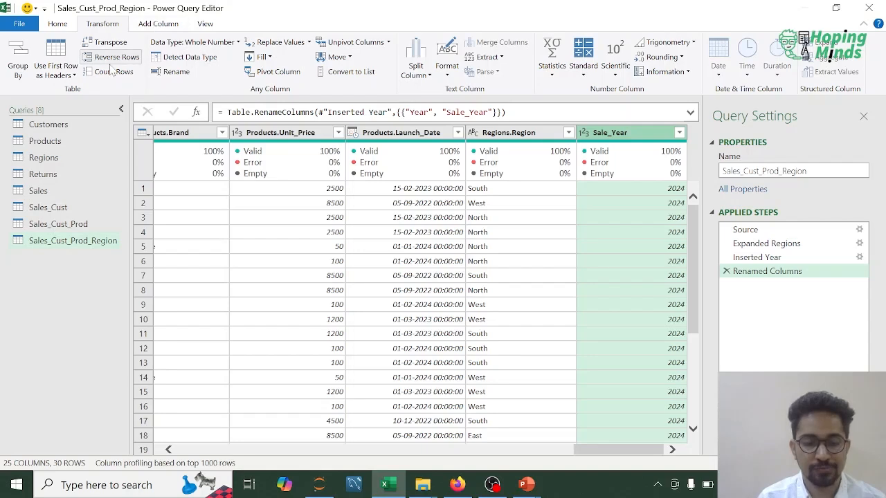
pyautogui.click(58, 26)
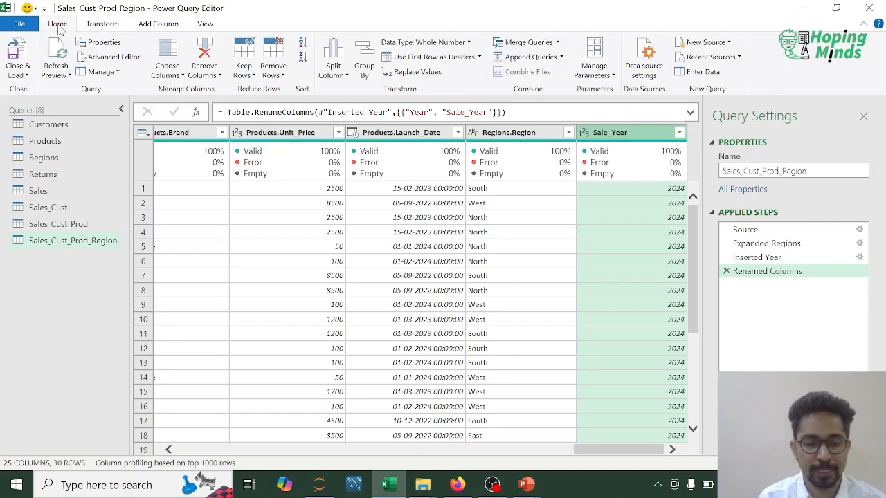
pyautogui.click(117, 72)
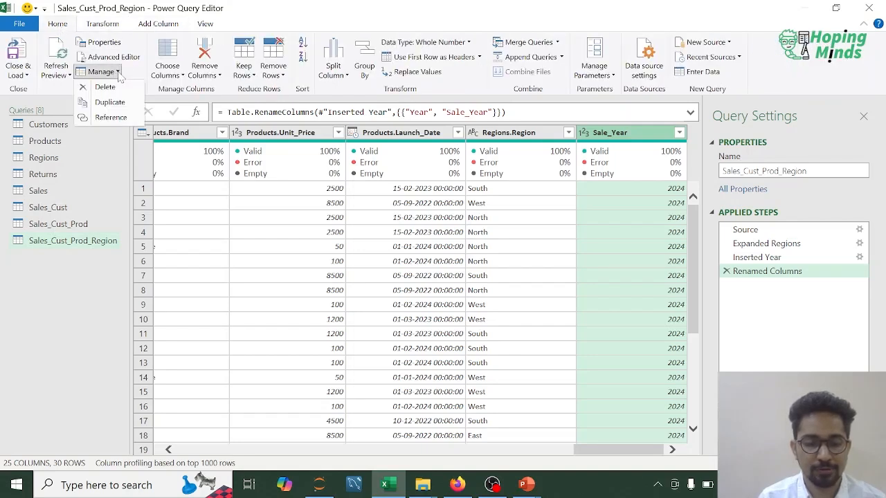
pyautogui.click(182, 75)
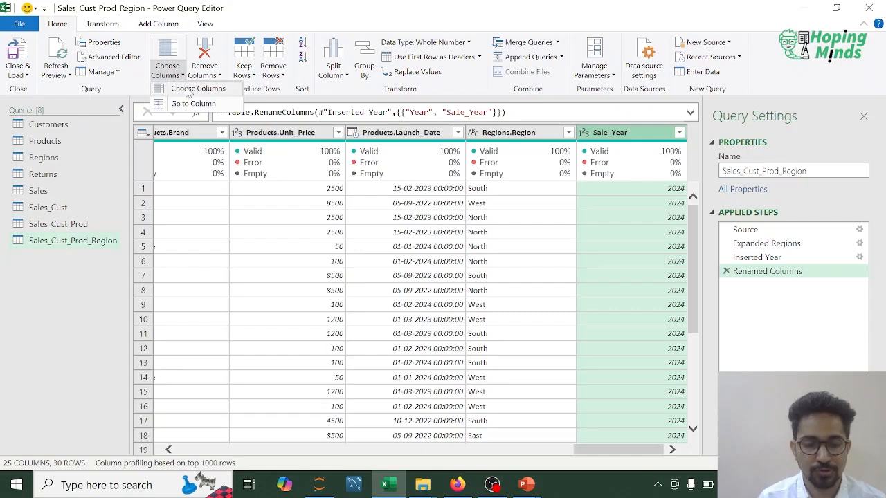
pyautogui.click(188, 92)
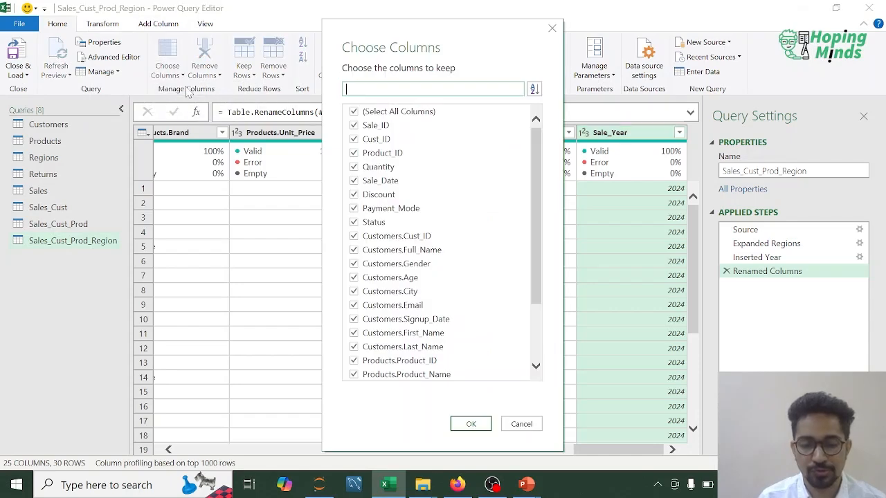
pyautogui.scroll(-2, 535, 220)
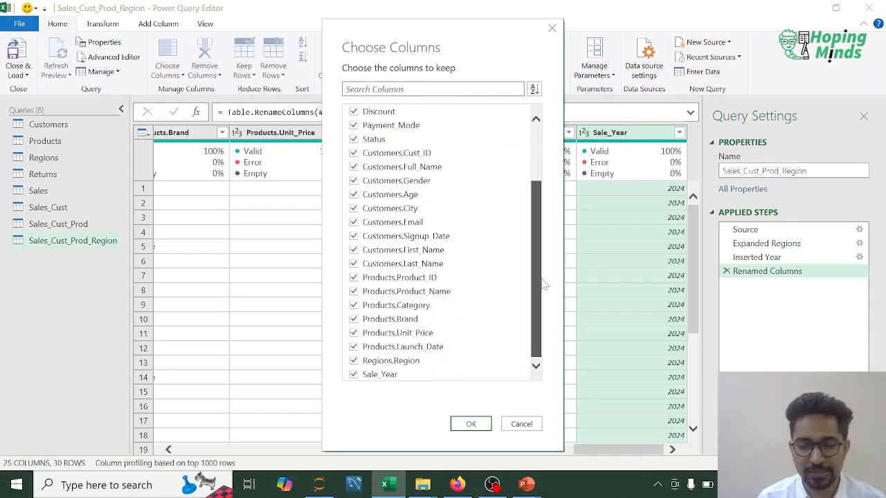
pyautogui.moveTo(541, 293); pyautogui.dragTo(551, 182)
pyautogui.click(553, 29)
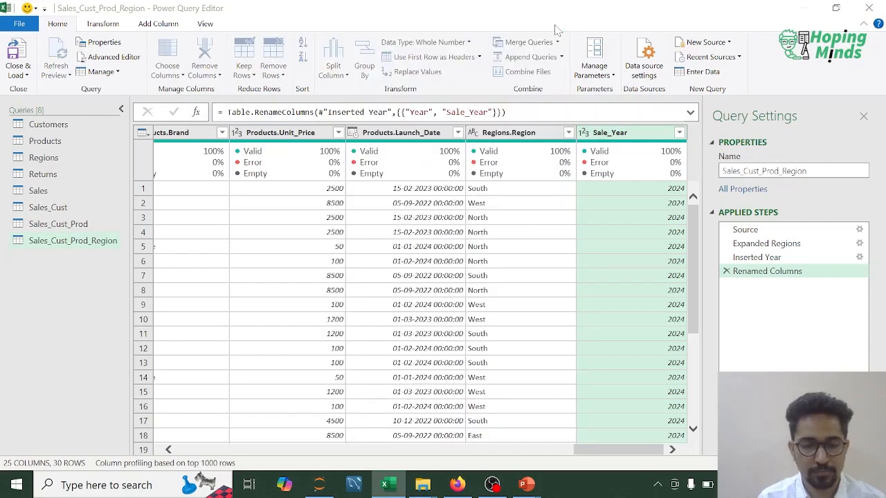
pyautogui.click(182, 75)
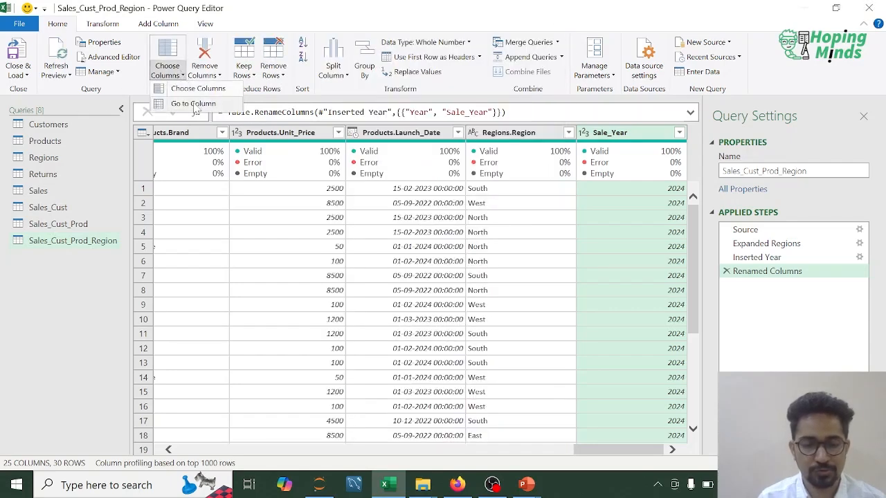
pyautogui.click(195, 104)
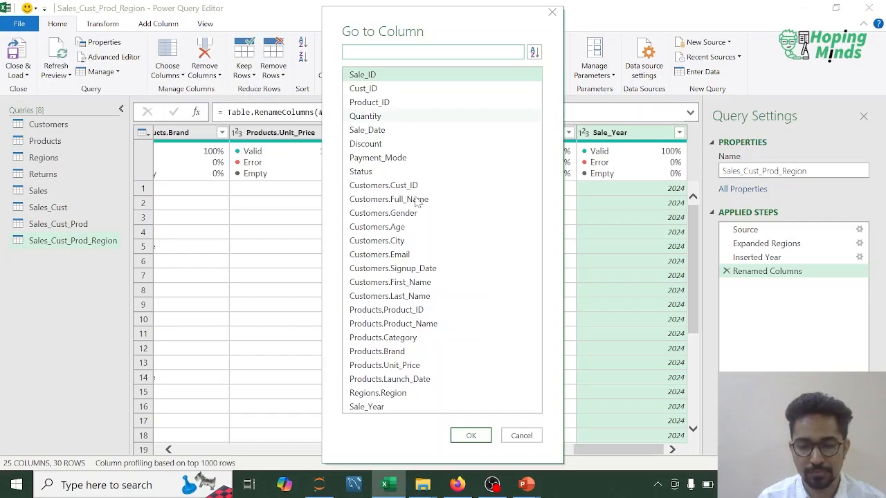
pyautogui.click(521, 435)
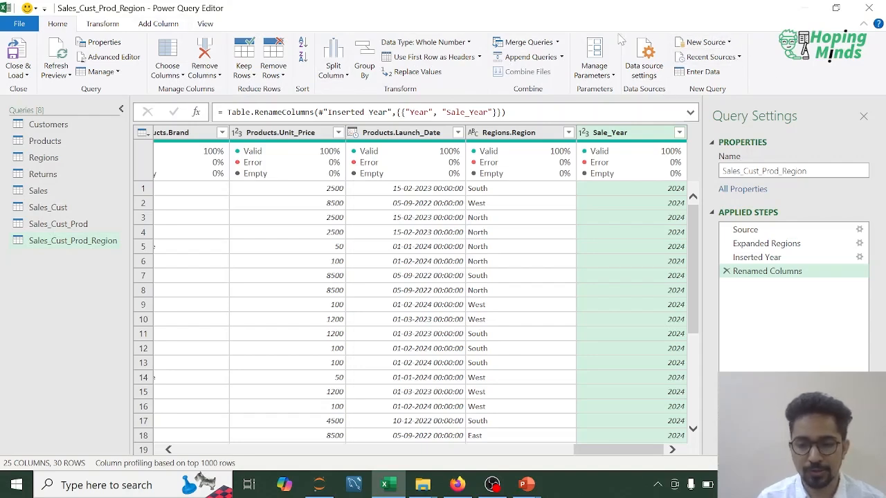
pyautogui.click(104, 25)
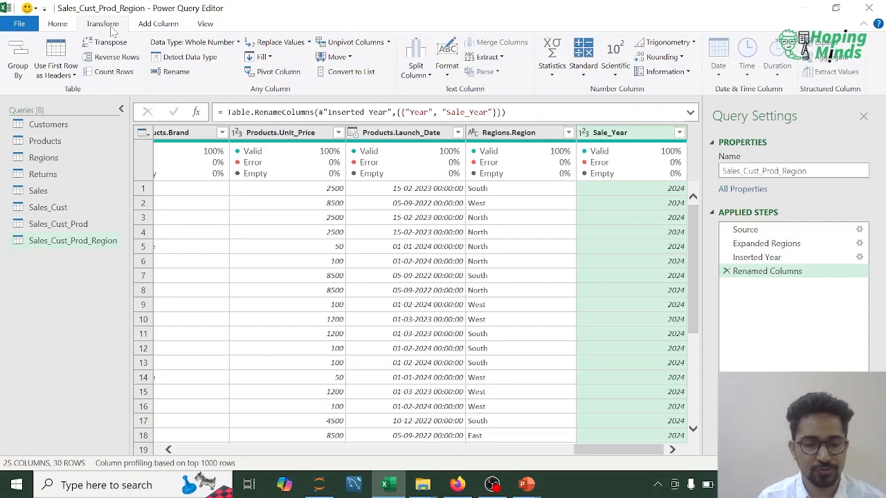
pyautogui.click(58, 24)
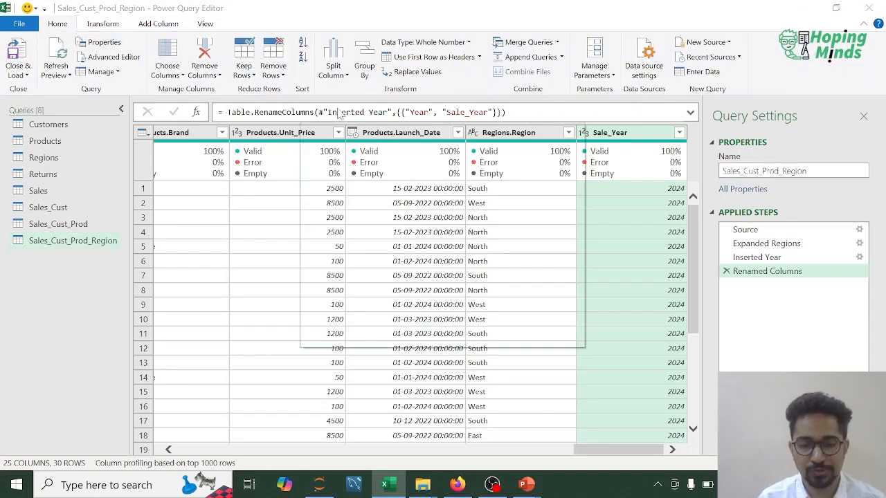
pyautogui.click(572, 133)
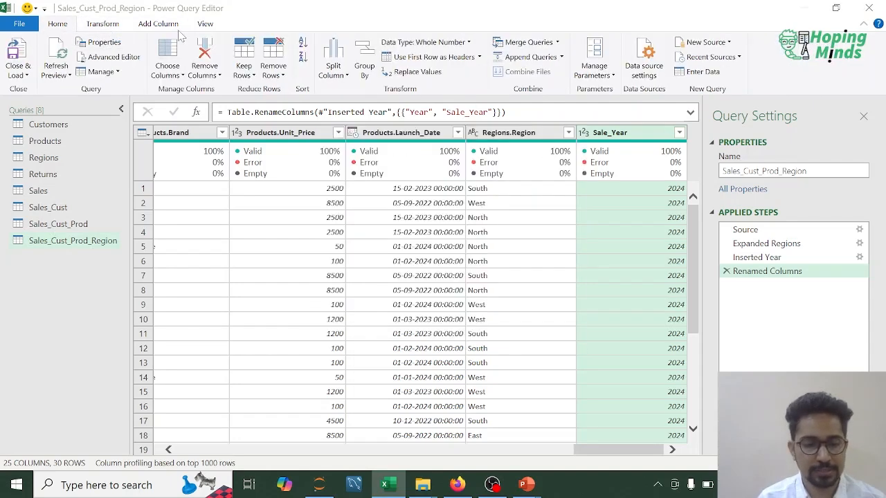
pyautogui.click(105, 25)
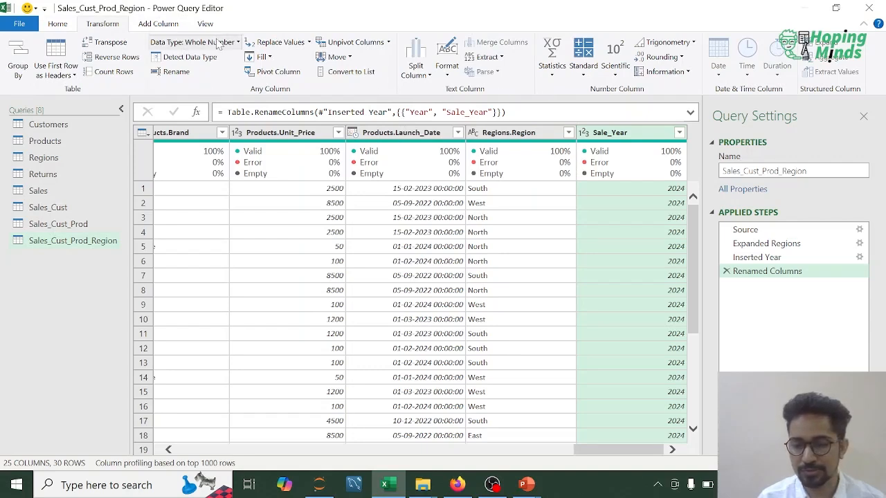
pyautogui.click(163, 25)
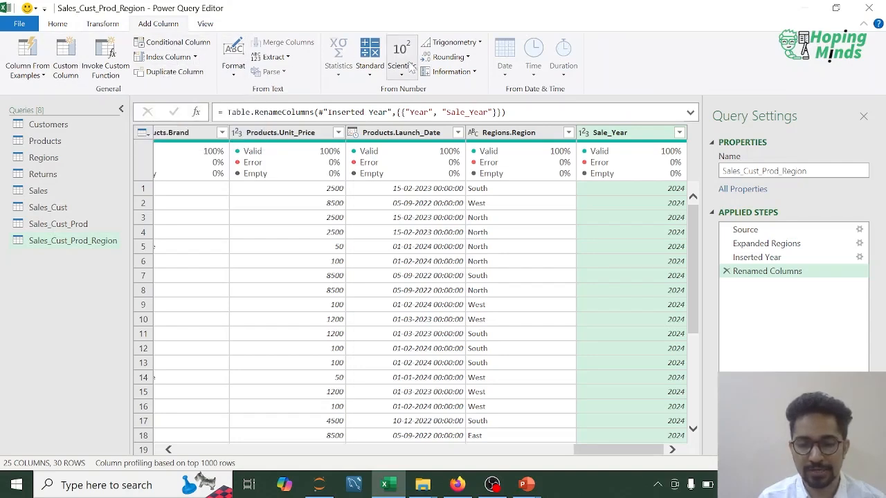
pyautogui.click(48, 25)
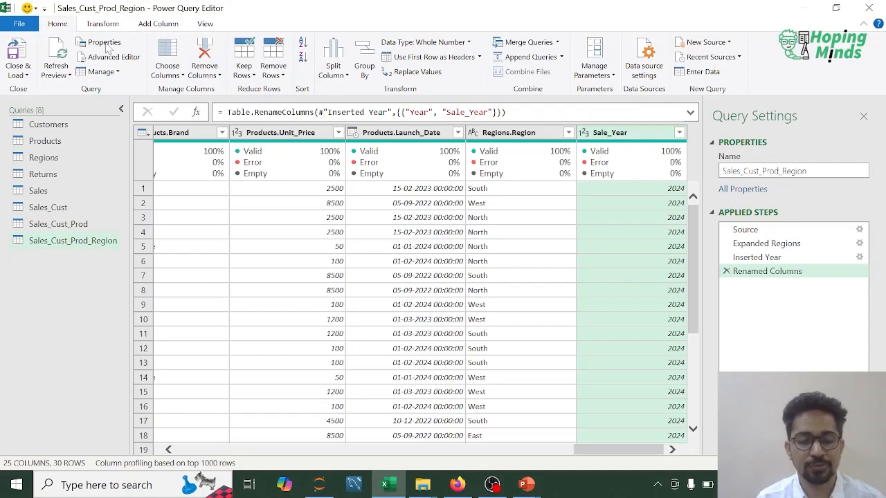
# - Set up a merge as a new query between Sales_Cust_Prod_Region and Returns, matching on Sale_ID in both tables
pyautogui.click(40, 175)
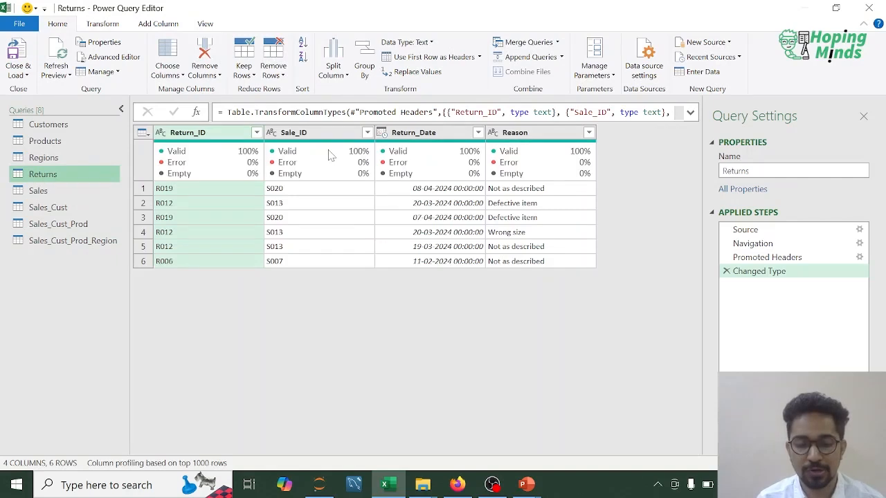
pyautogui.click(69, 241)
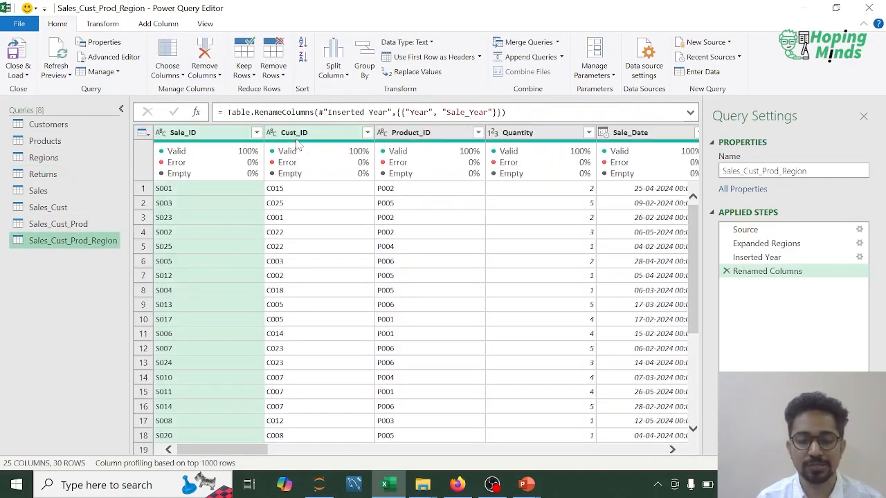
pyautogui.click(48, 175)
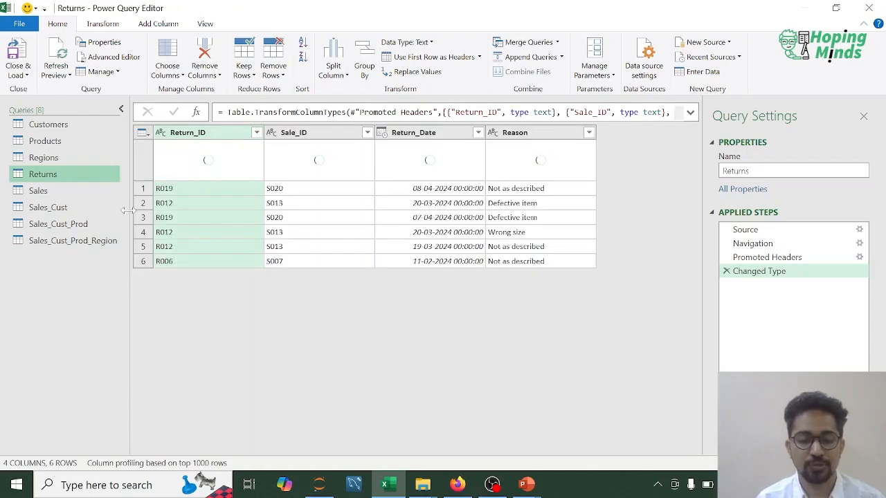
pyautogui.click(69, 241)
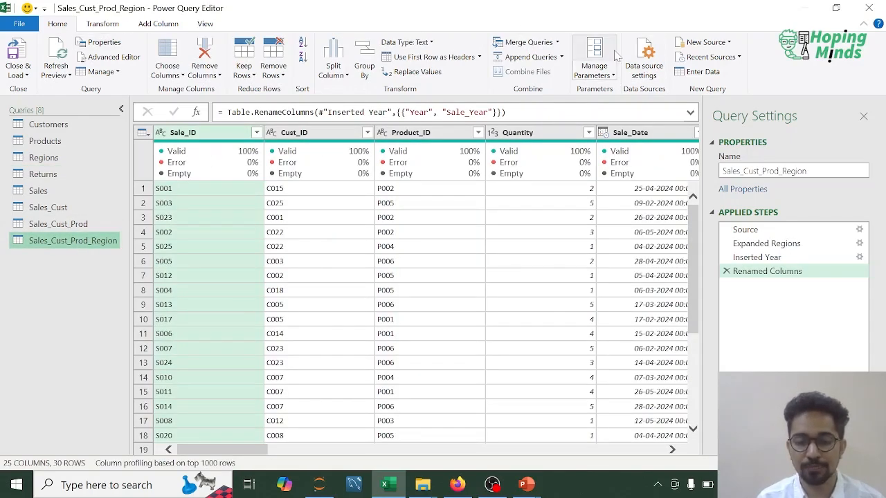
pyautogui.click(557, 43)
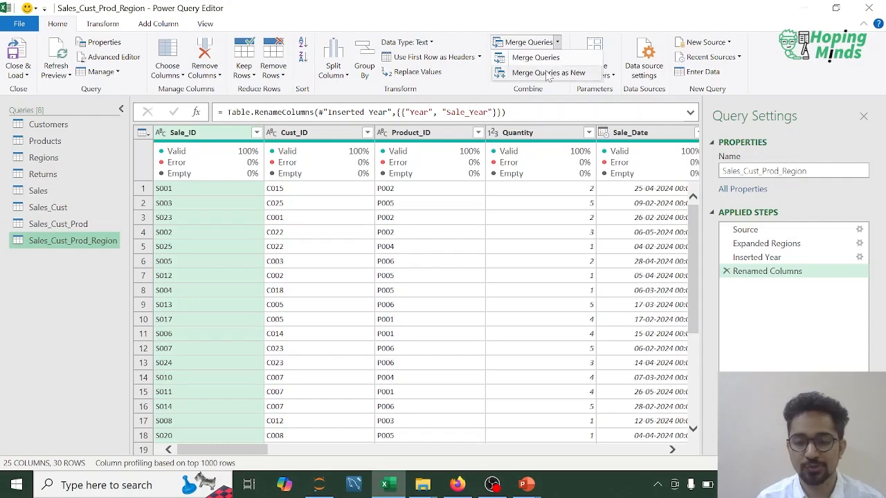
pyautogui.click(544, 73)
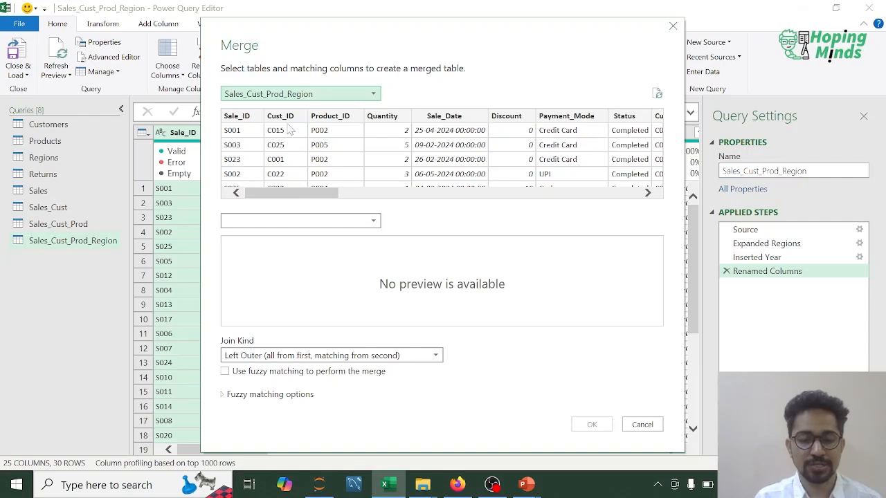
pyautogui.click(244, 119)
pyautogui.click(373, 220)
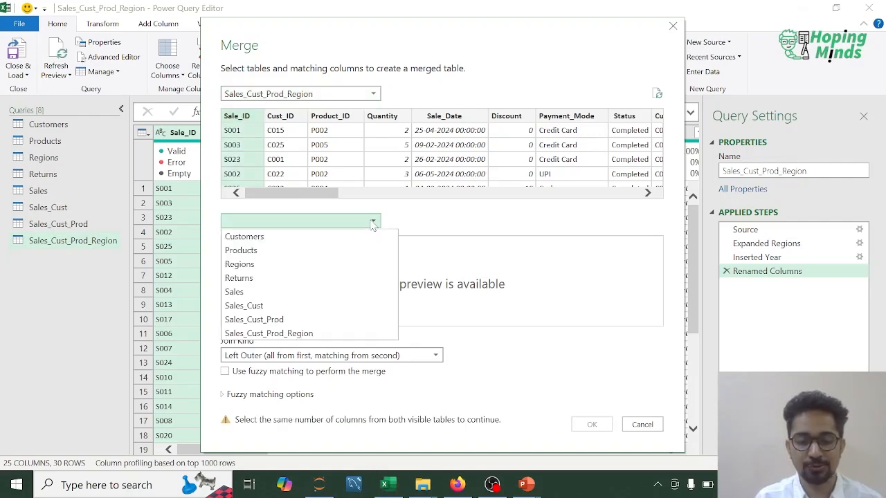
pyautogui.click(261, 278)
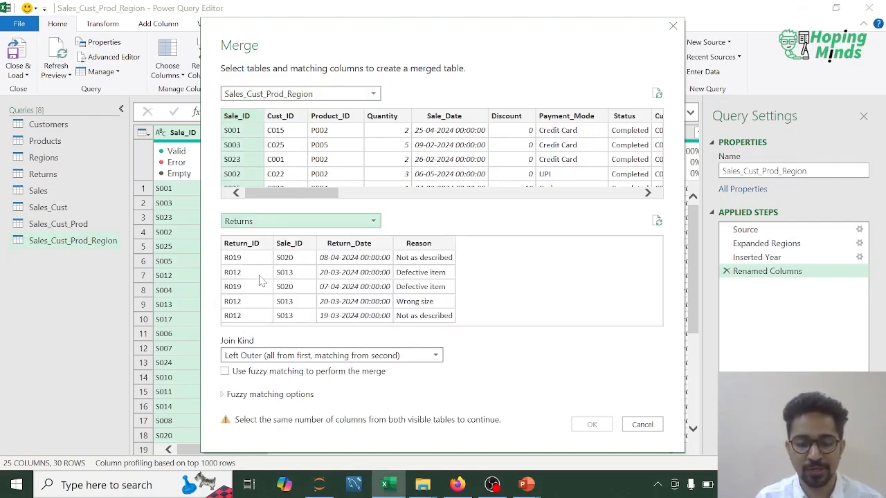
pyautogui.click(288, 243)
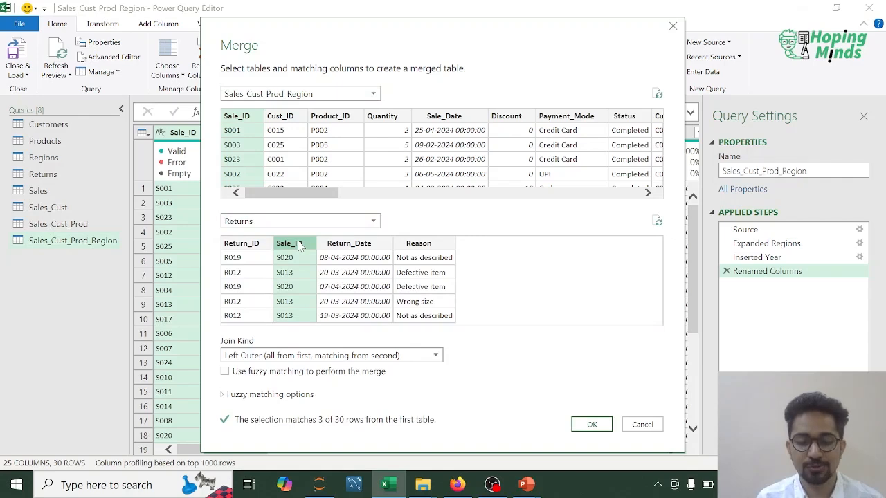
# - Set the join kind to Inner (only matching rows) and create the merged query
pyautogui.click(435, 356)
pyautogui.click(290, 413)
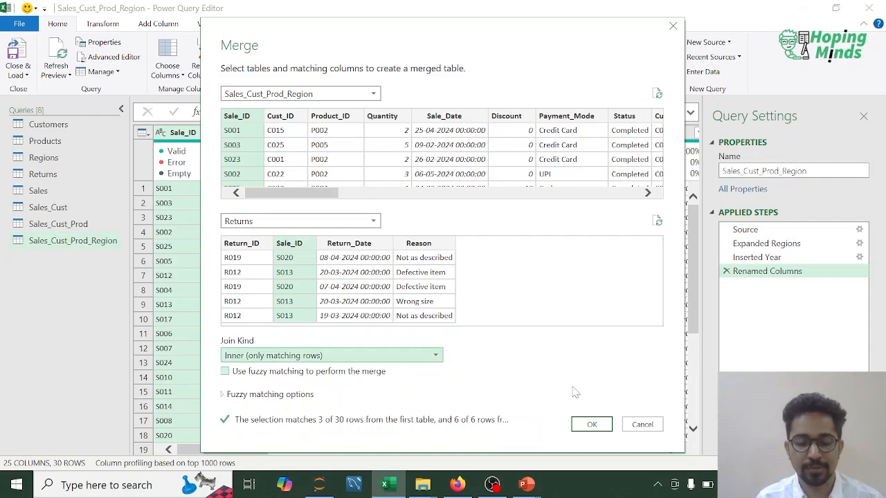
pyautogui.click(589, 424)
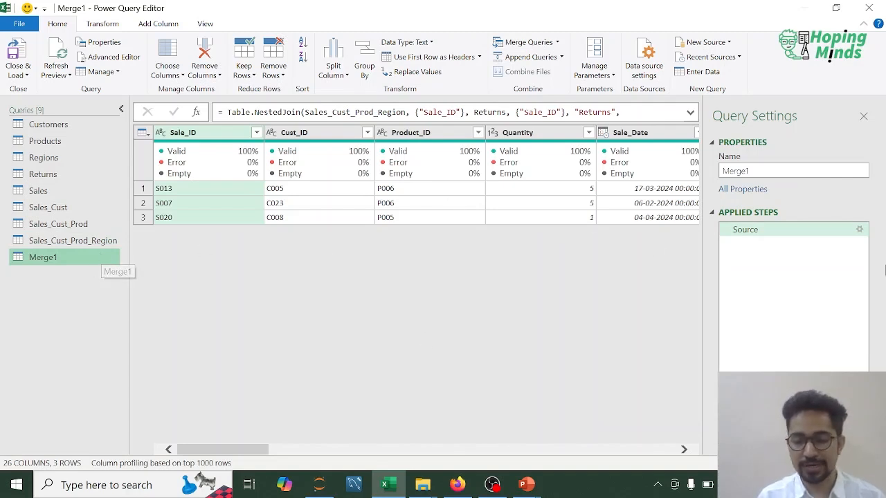
# - Edit the Source step of Merge1 and set its join kind to Left Outer (all from first, matching from second)
pyautogui.click(858, 233)
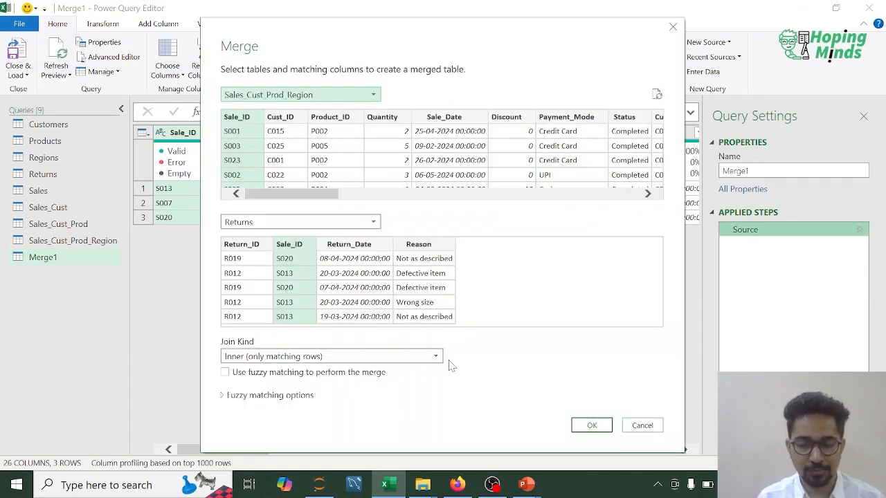
pyautogui.click(435, 356)
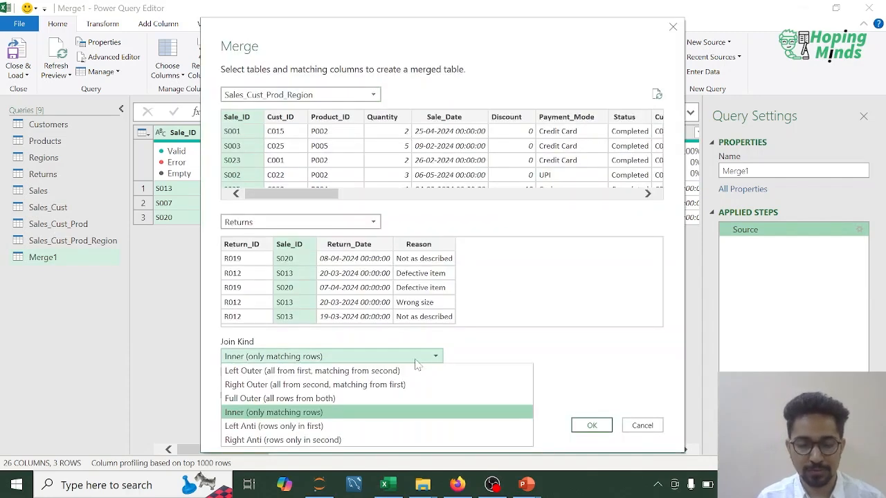
pyautogui.click(330, 371)
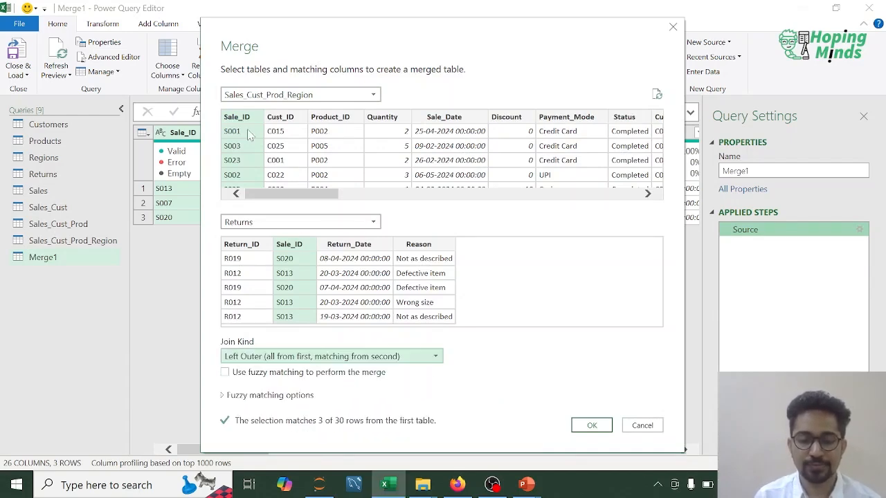
pyautogui.click(588, 433)
pyautogui.click(588, 434)
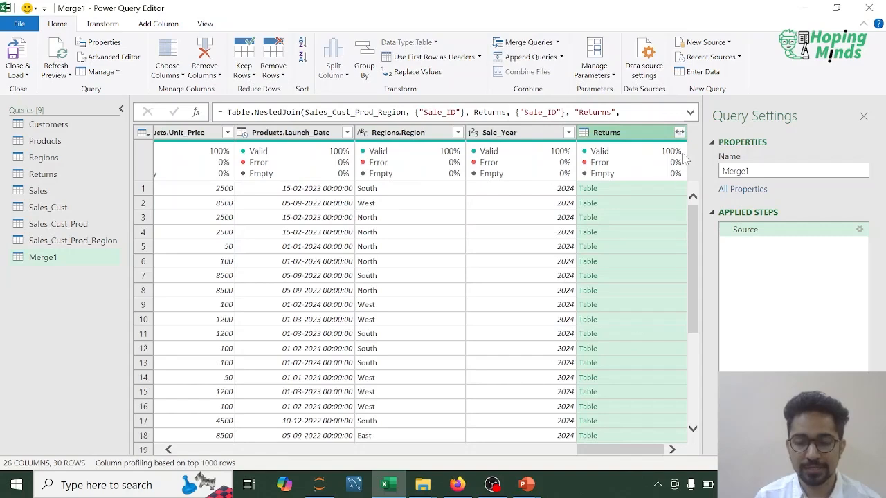
# - Expand the nested Returns column into Return_ID, Sale_ID, Return_Date and Reason with the original column name as prefix, and review the expanded rows
pyautogui.click(680, 133)
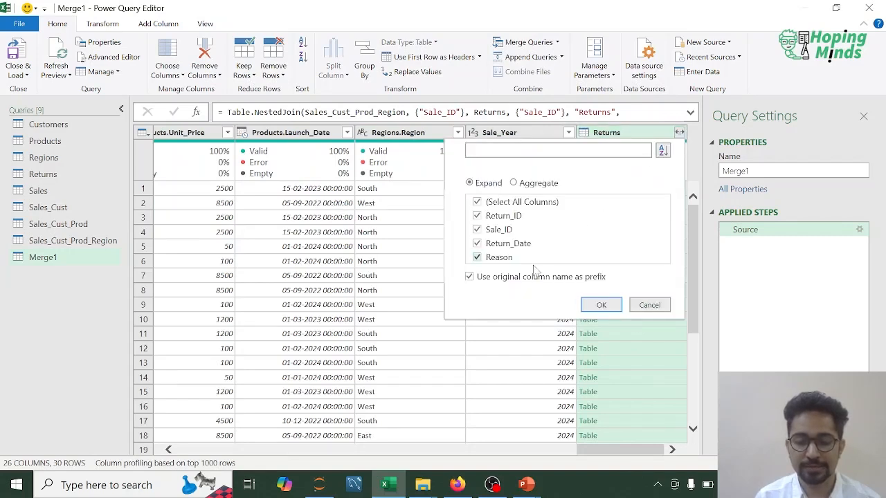
pyautogui.click(597, 305)
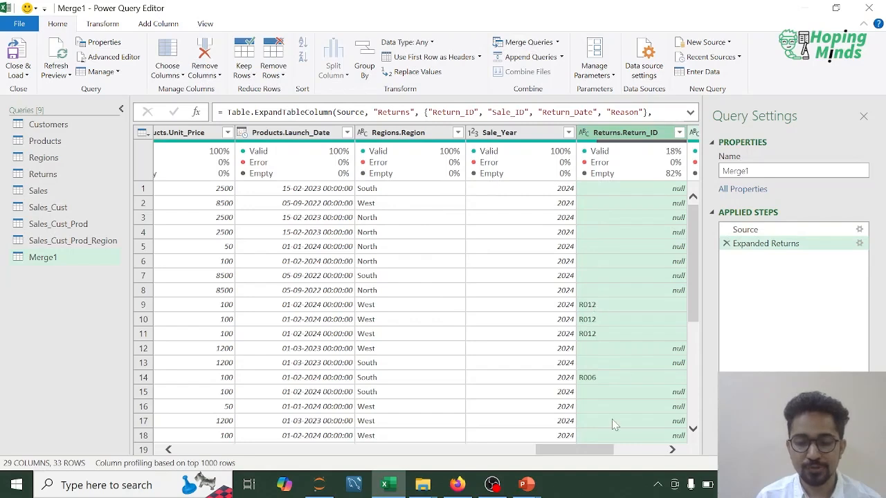
pyautogui.moveTo(586, 454); pyautogui.dragTo(637, 454)
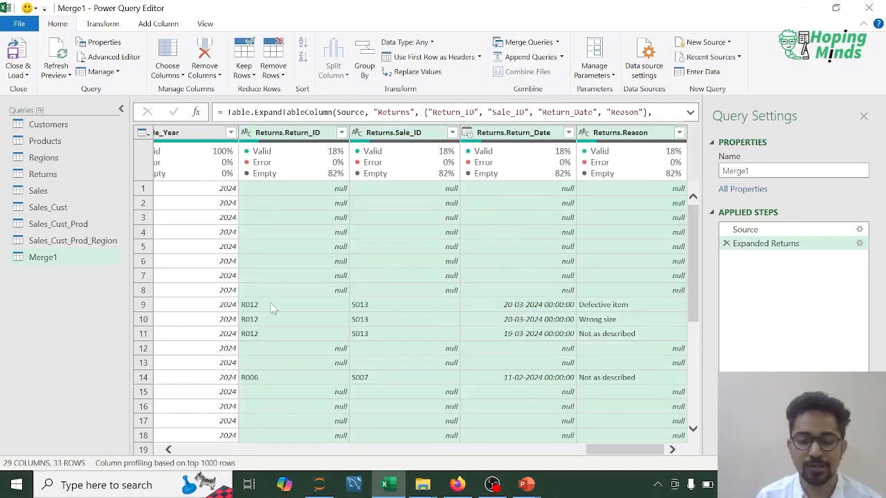
pyautogui.scroll(-1, 275, 305)
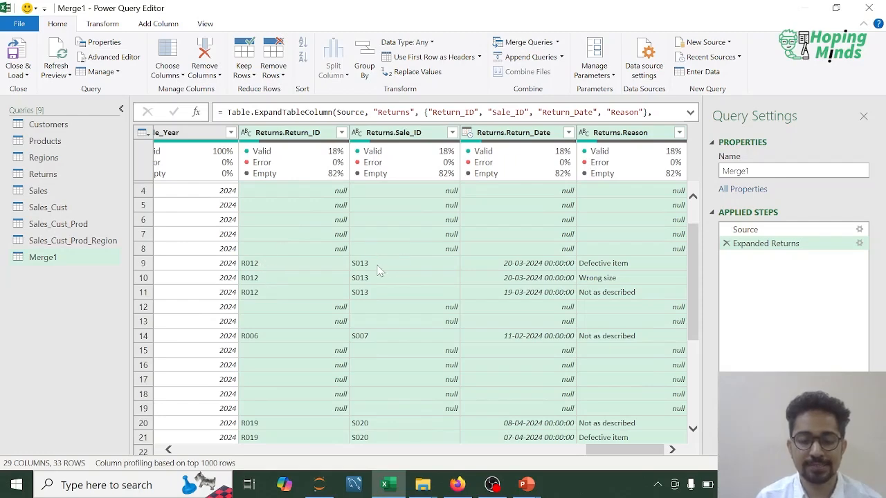
pyautogui.scroll(-3, 379, 270)
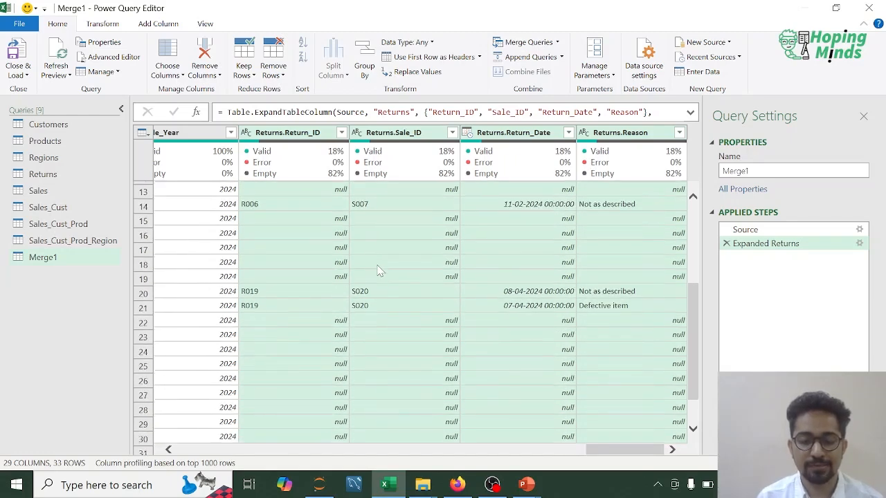
pyautogui.scroll(3, 379, 270)
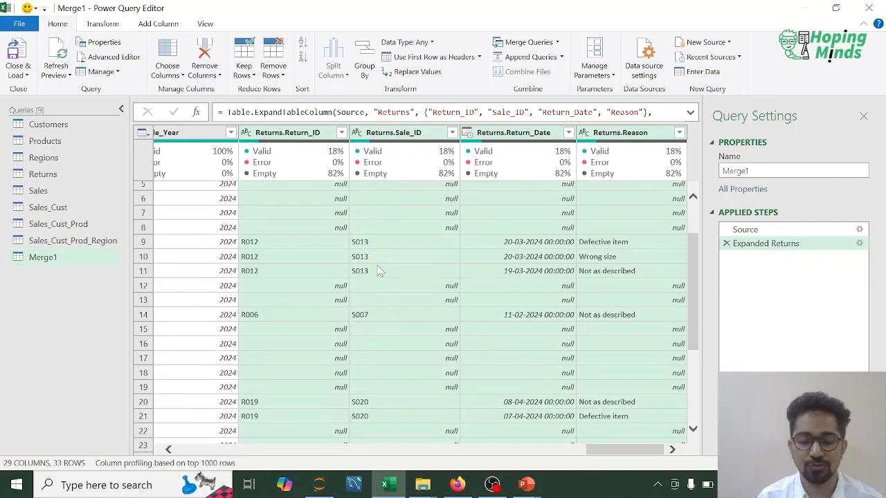
pyautogui.scroll(2, 399, 281)
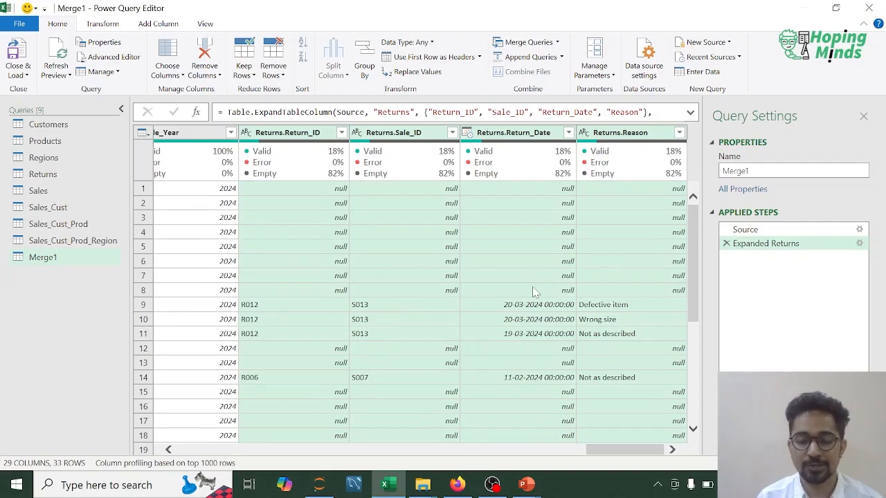
# - Review all columns of the merged Merge1 table from Sale_ID through Returns.Reason, including the column quality of Returns.Reason
pyautogui.hscroll(-10, 353, 302)
pyautogui.hscroll(-10, 354, 302)
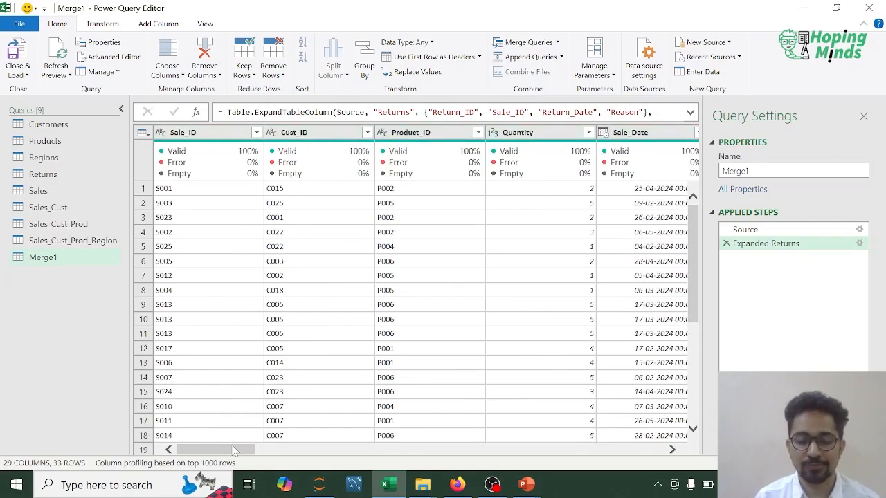
pyautogui.moveTo(226, 450); pyautogui.dragTo(354, 451)
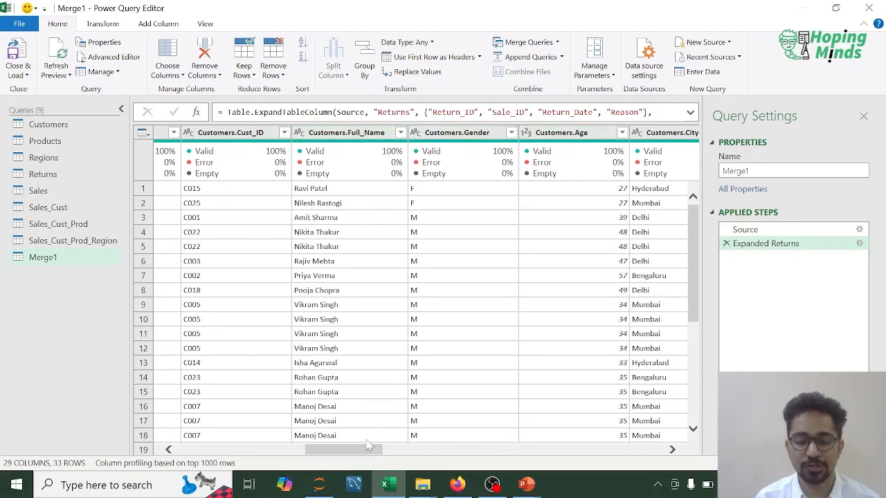
pyautogui.moveTo(357, 449); pyautogui.dragTo(483, 452)
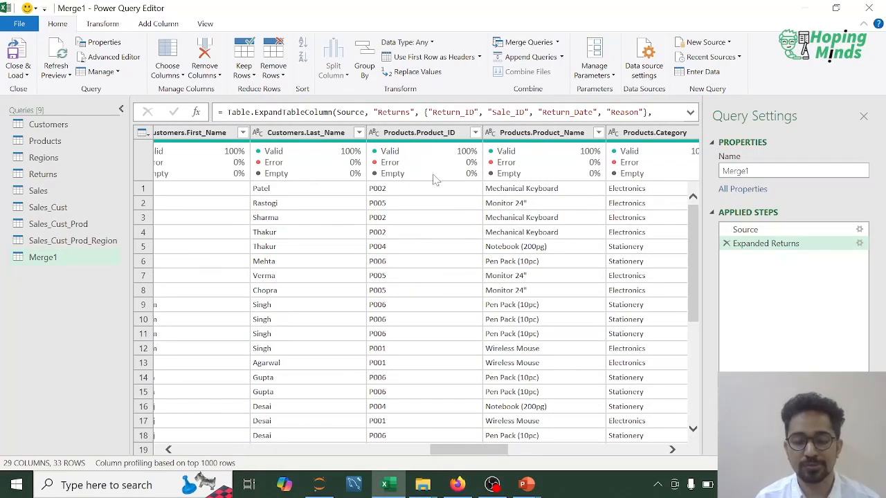
pyautogui.moveTo(465, 451); pyautogui.dragTo(551, 450)
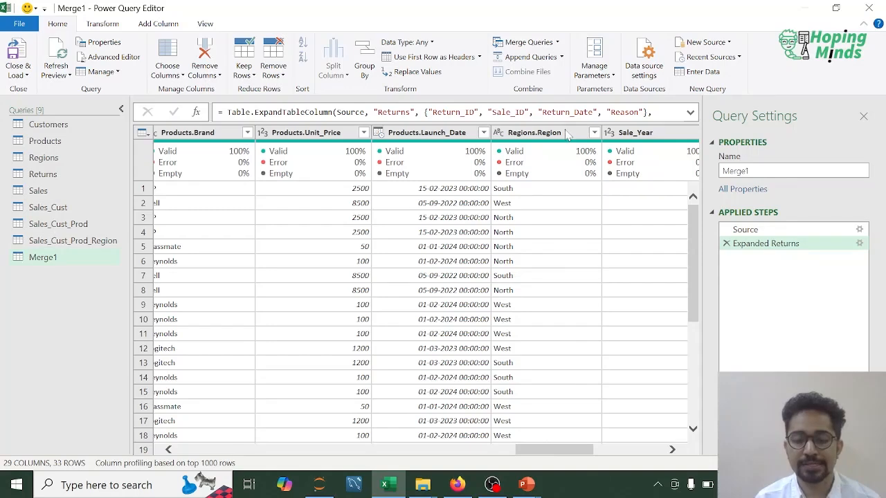
pyautogui.moveTo(548, 454); pyautogui.dragTo(606, 450)
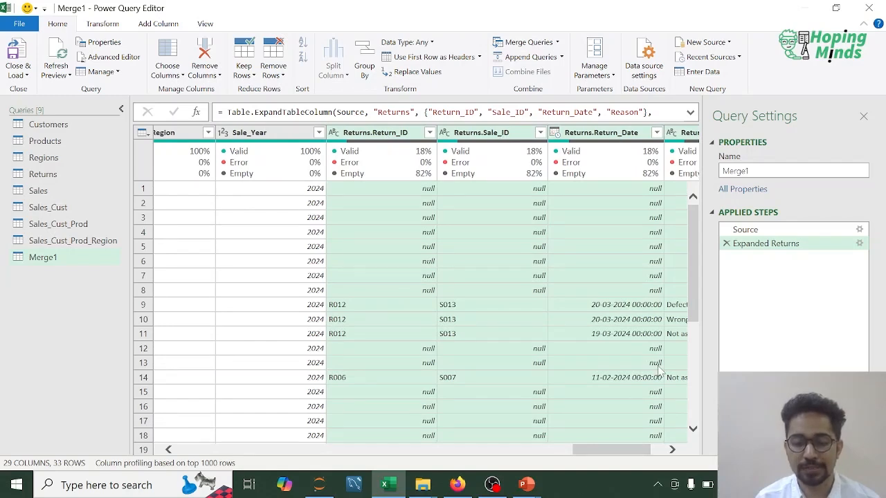
pyautogui.click(671, 449)
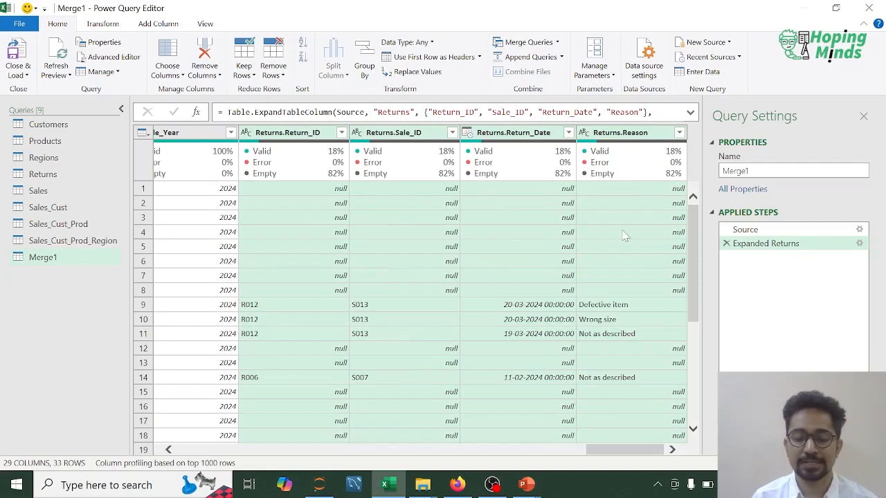
pyautogui.moveTo(614, 145)
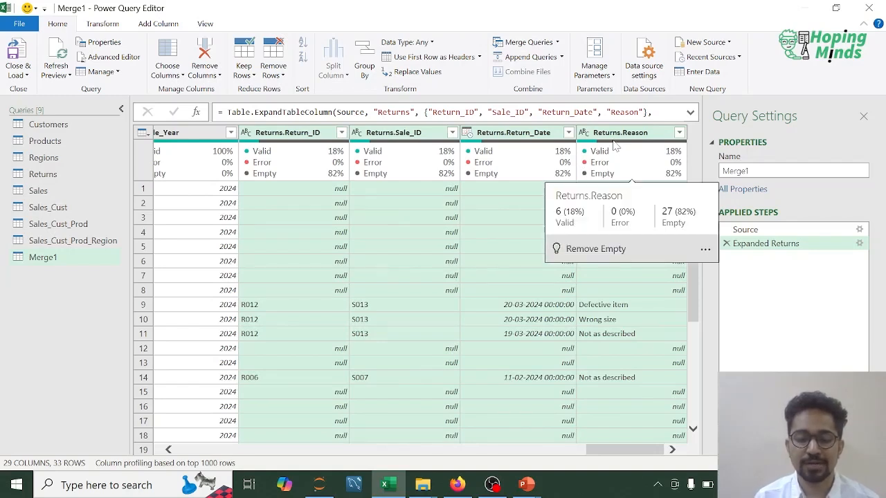
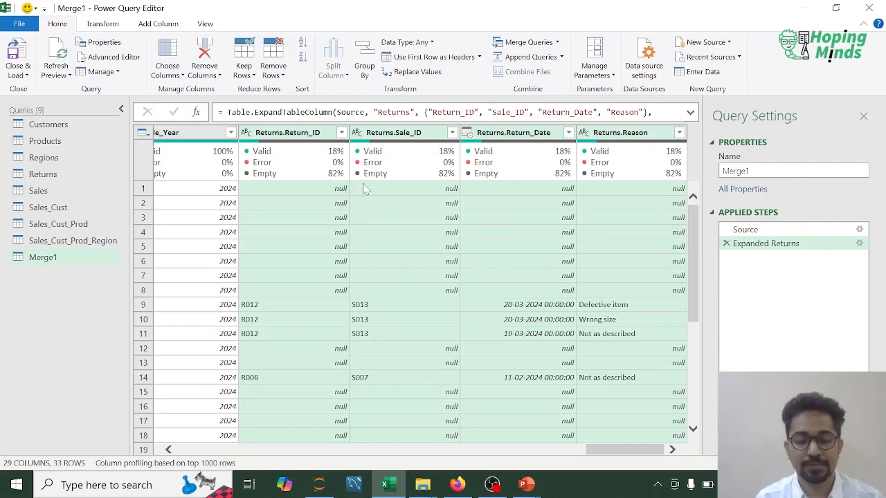
# - Rename the Merge1 query as Sales_Cust_Prod_Region_Returns
pyautogui.doubleClick(48, 260)
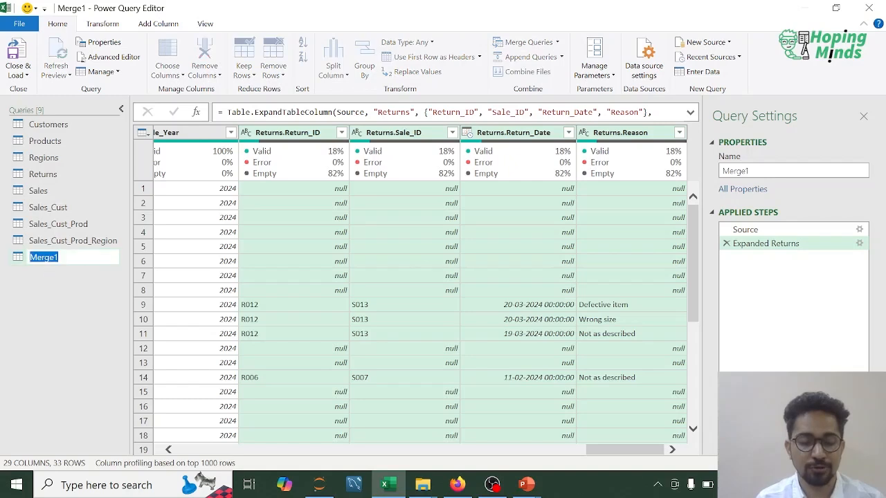
pyautogui.write('Sales_Cust_Prod')
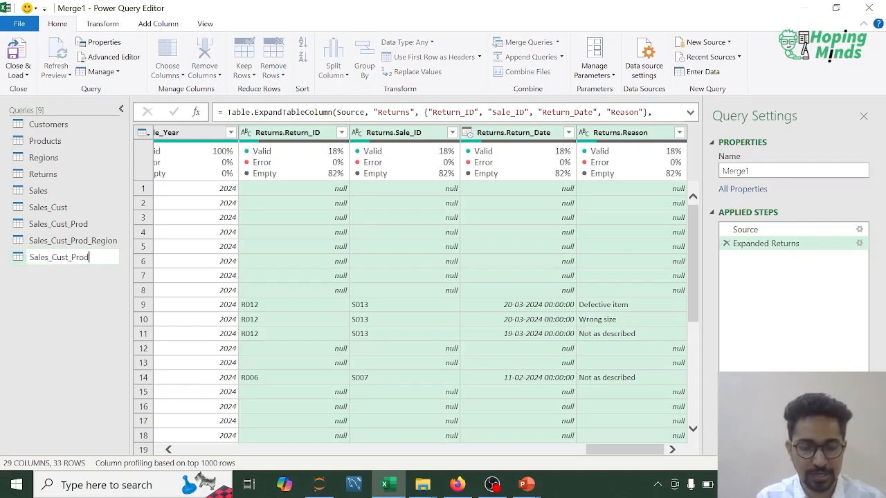
pyautogui.write('_region_')
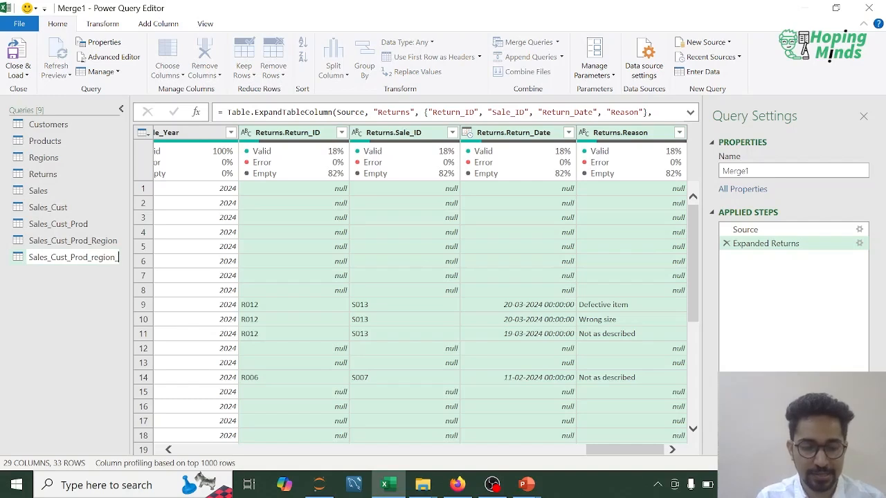
pyautogui.write('returns')
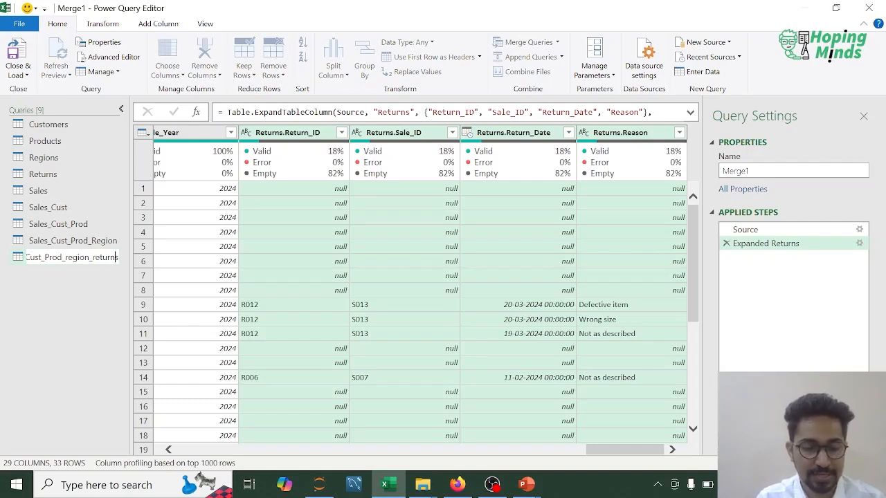
pyautogui.press('Left')
pyautogui.press('BackSpace')
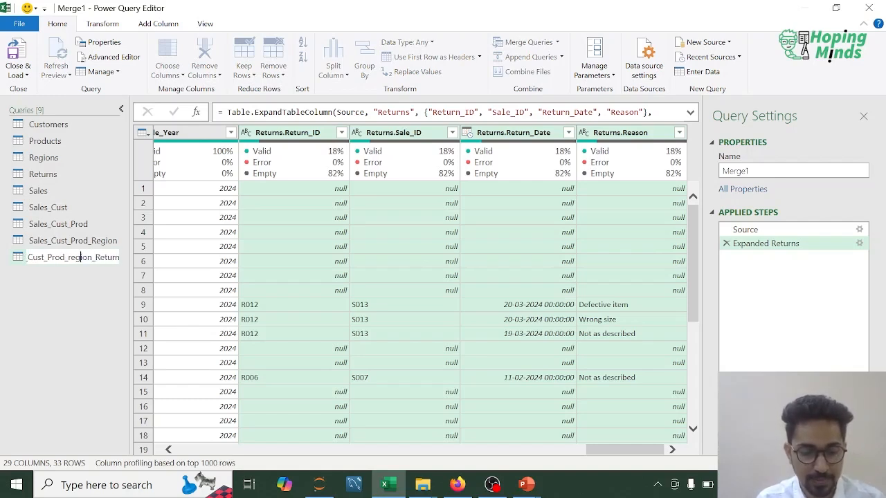
pyautogui.press('BackSpace')
pyautogui.write('R')
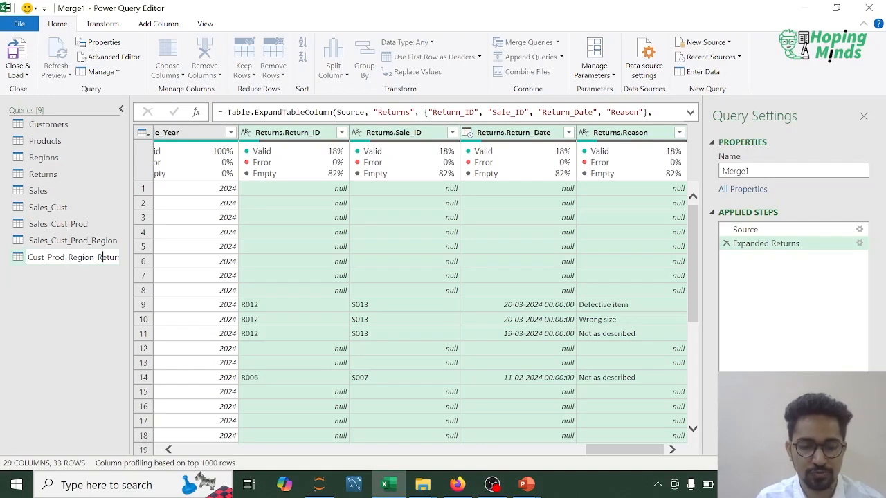
pyautogui.press('Return')
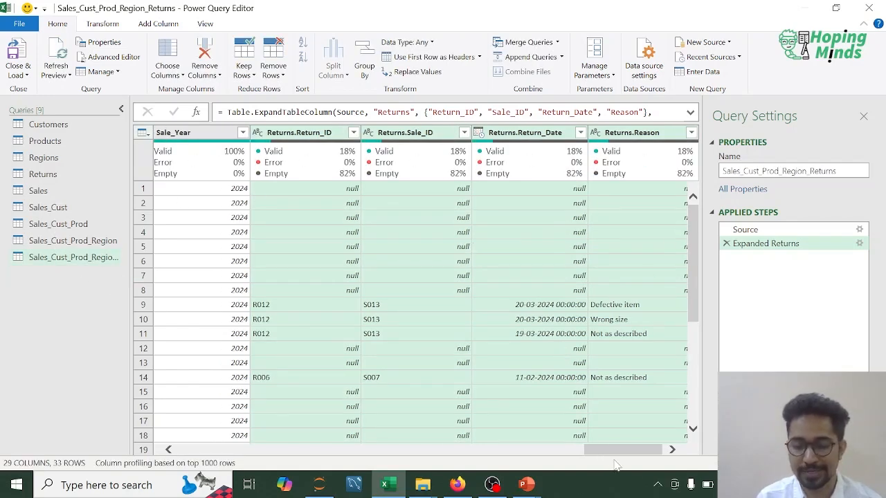
# - Close the query editor, load all queries into worksheets, and dismiss the list of queries and connections
pyautogui.moveTo(618, 454); pyautogui.dragTo(210, 453)
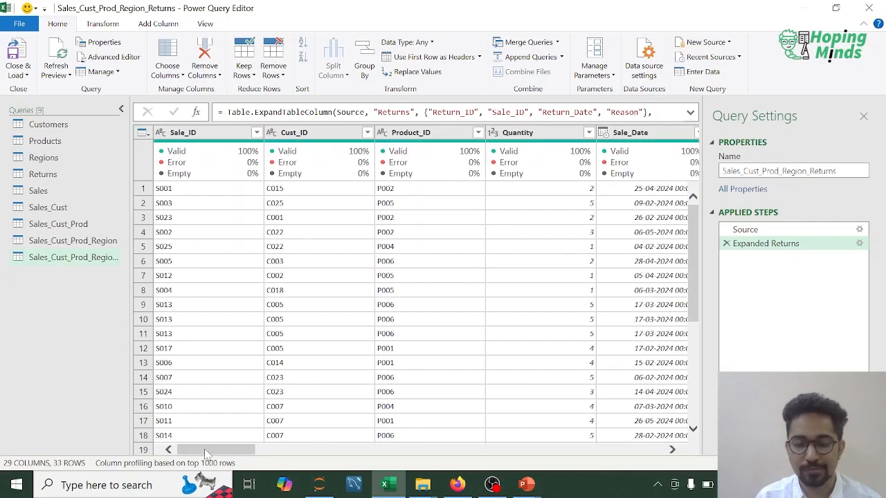
pyautogui.click(19, 73)
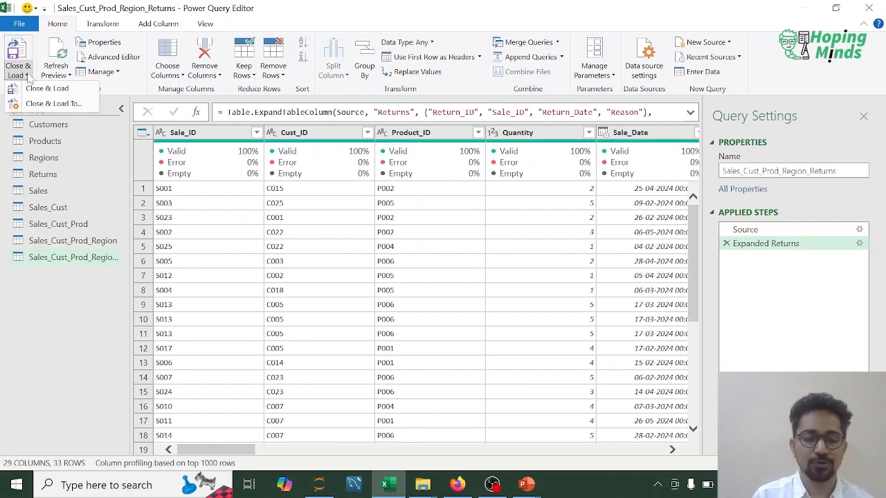
pyautogui.click(46, 89)
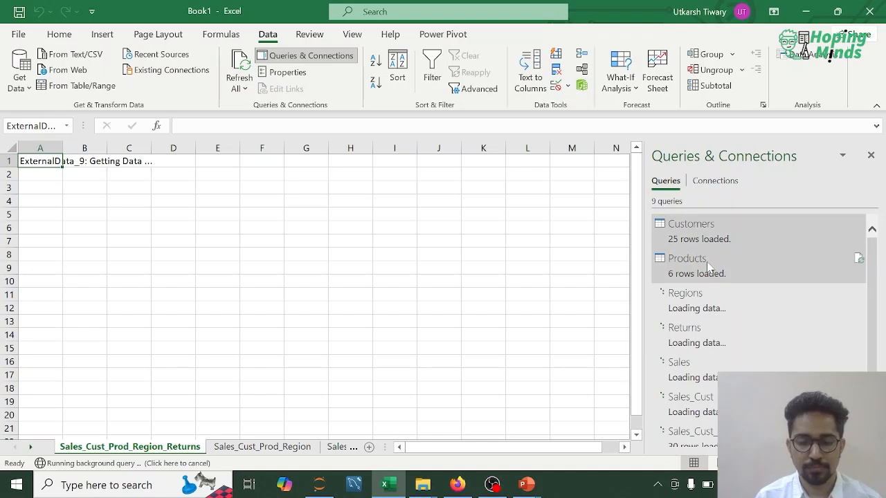
pyautogui.moveTo(707, 266)
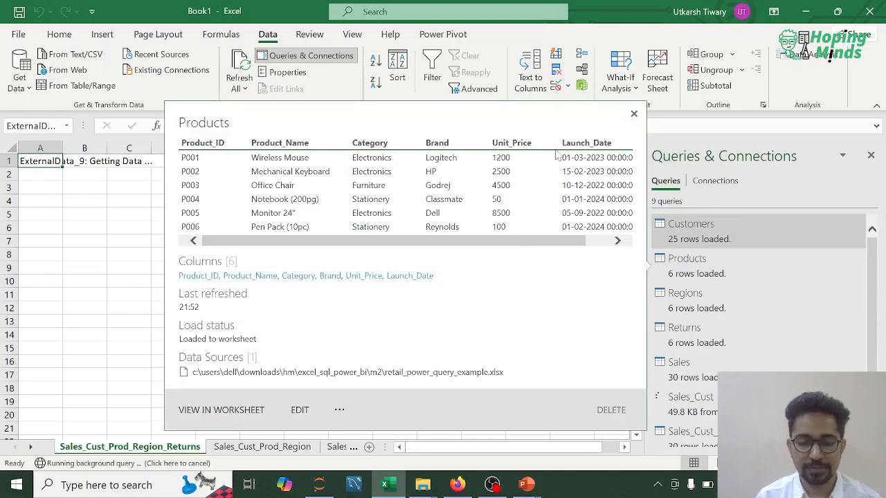
pyautogui.click(633, 115)
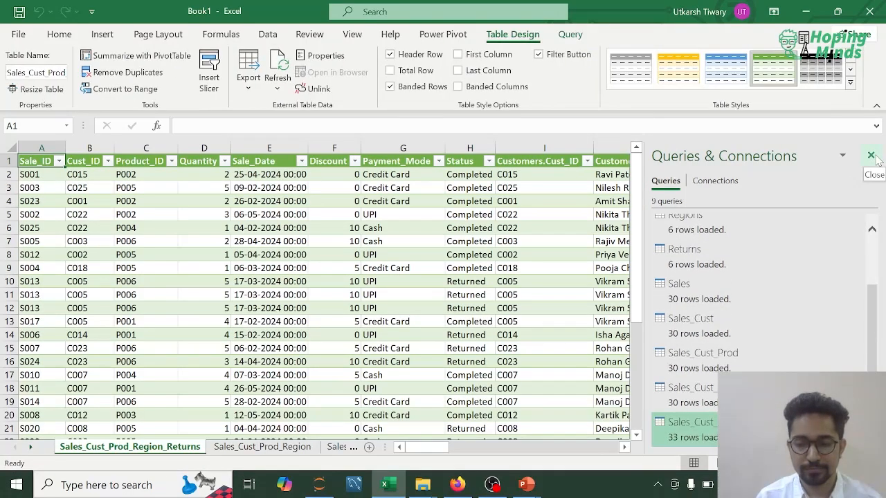
pyautogui.click(873, 157)
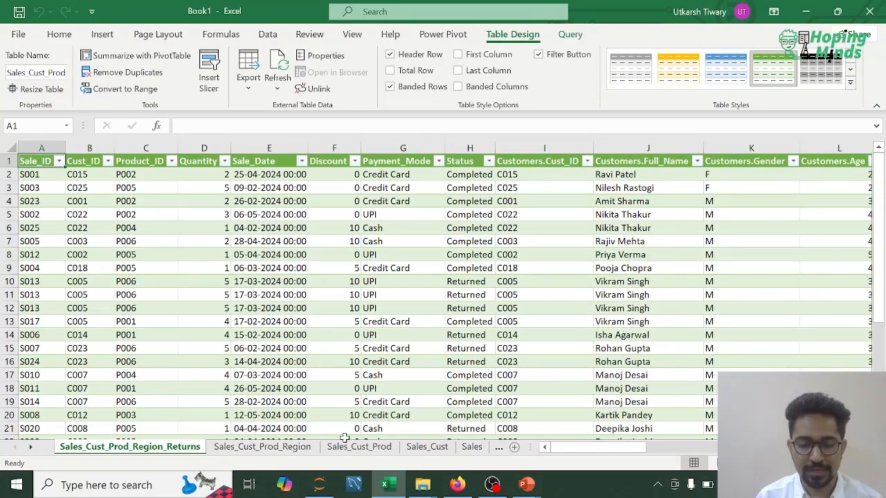
# - Review the loaded worksheets, from Sales, Returns, Regions, Products and Customers to the merged tables, ending on Sales_Cust_Prod_Region_Returns
pyautogui.hscroll(5, 416, 448)
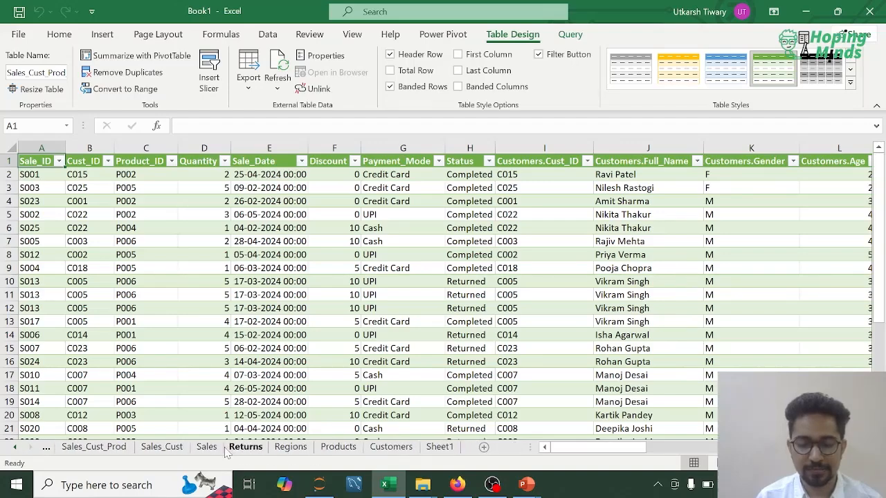
pyautogui.click(229, 449)
pyautogui.click(211, 448)
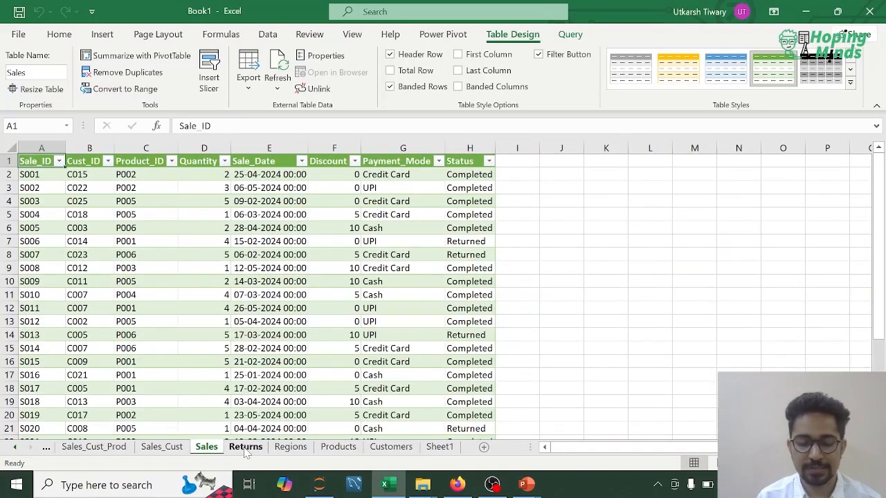
pyautogui.click(242, 448)
pyautogui.click(294, 448)
pyautogui.click(338, 448)
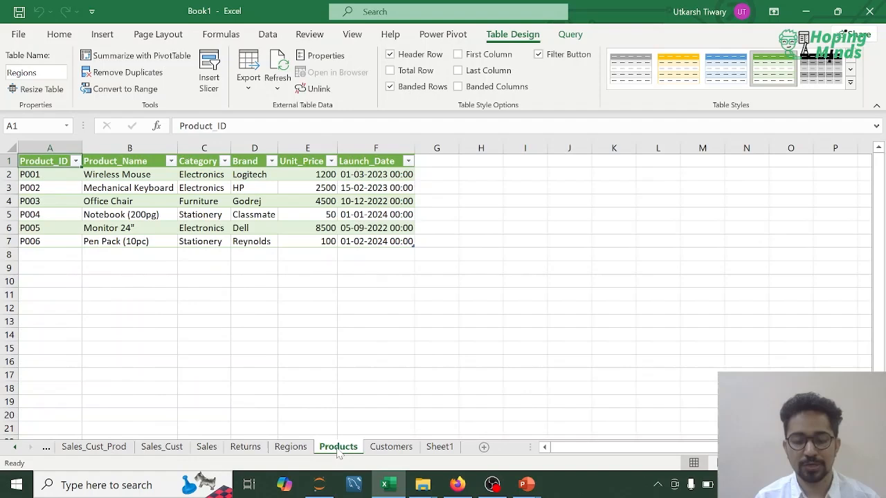
pyautogui.click(391, 447)
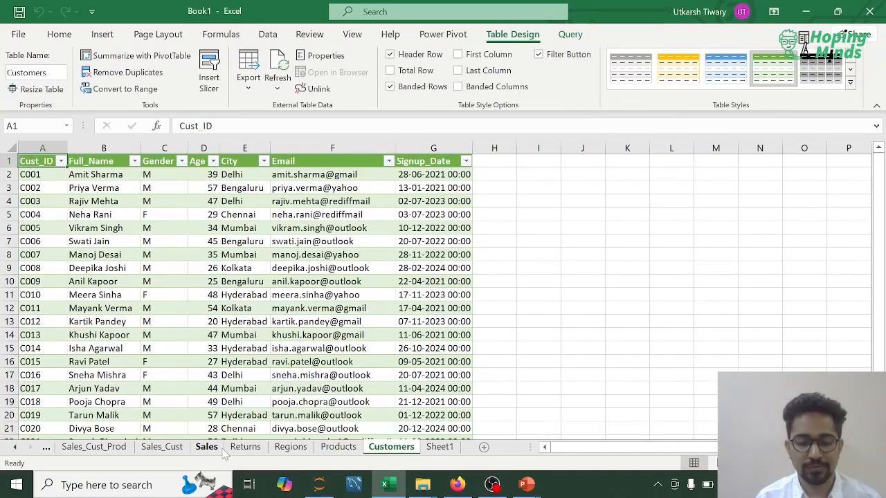
pyautogui.click(15, 447)
pyautogui.click(280, 448)
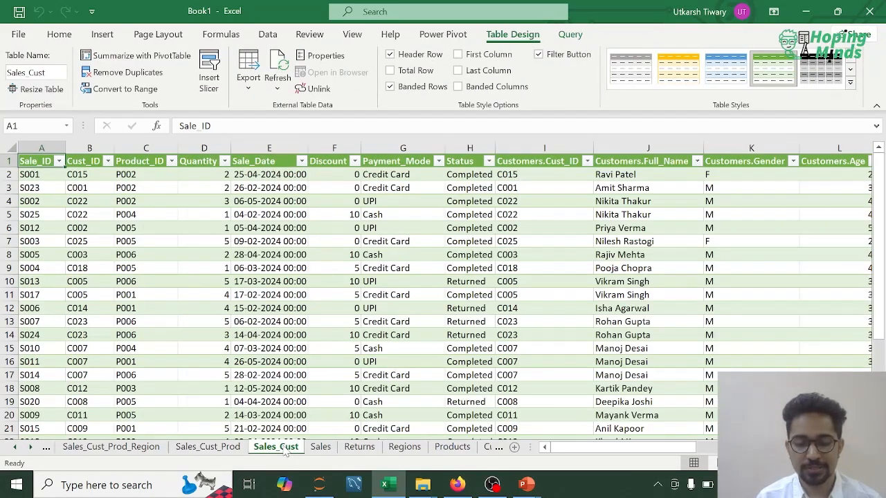
pyautogui.click(208, 449)
pyautogui.click(137, 448)
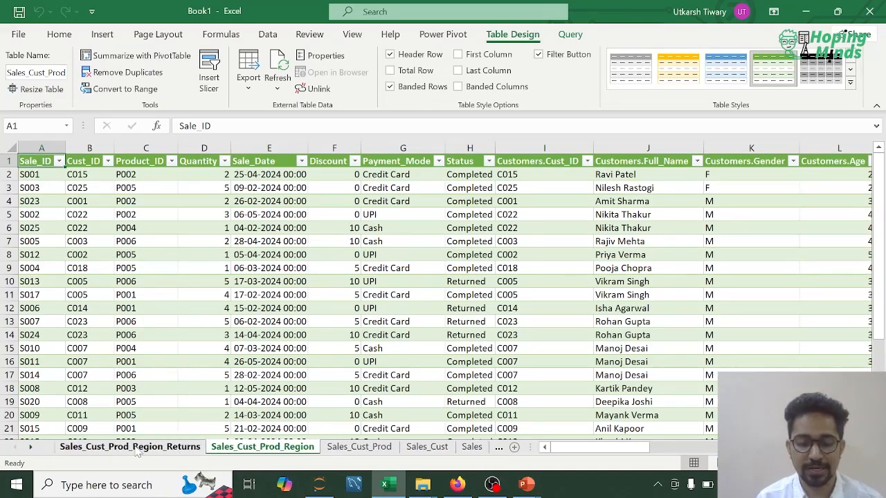
pyautogui.click(152, 447)
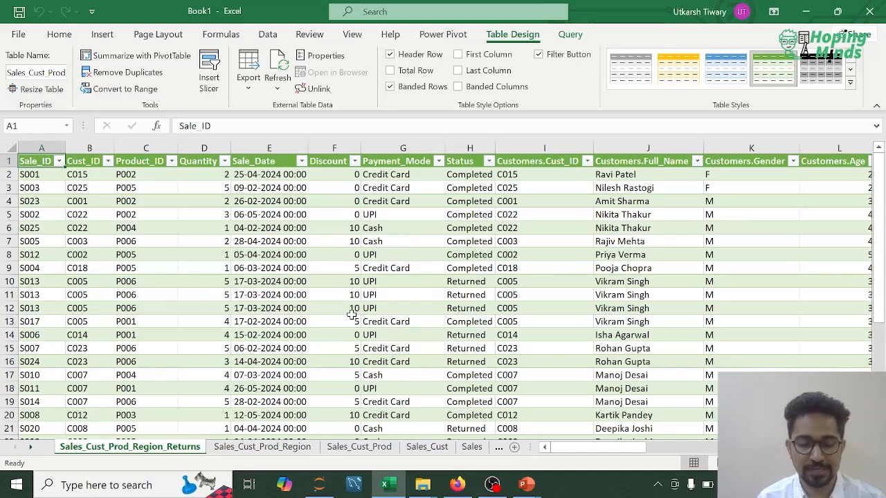
# - Save the workbook as M3V3_Content in the M134 folder
pyautogui.hotkey('ctrl', 's')
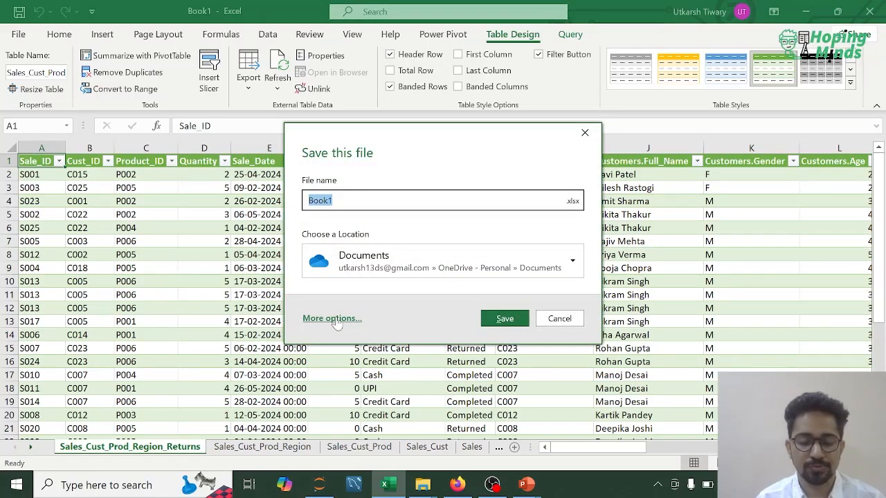
pyautogui.click(333, 319)
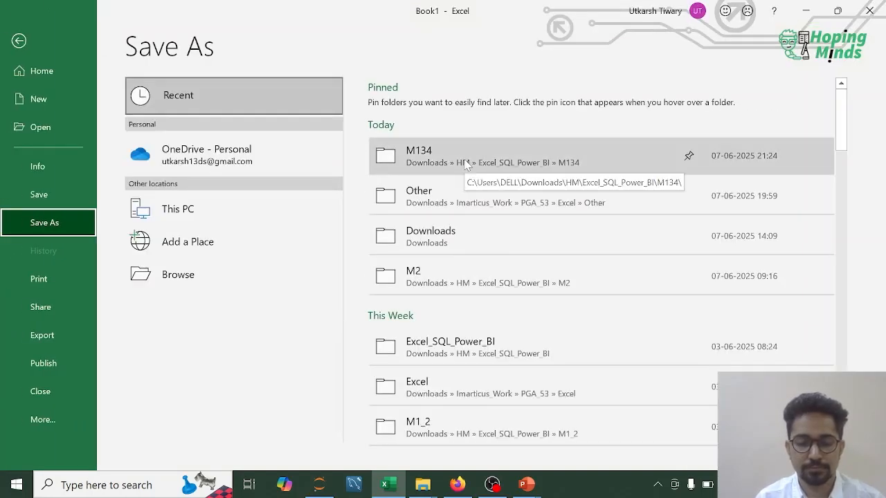
pyautogui.click(468, 165)
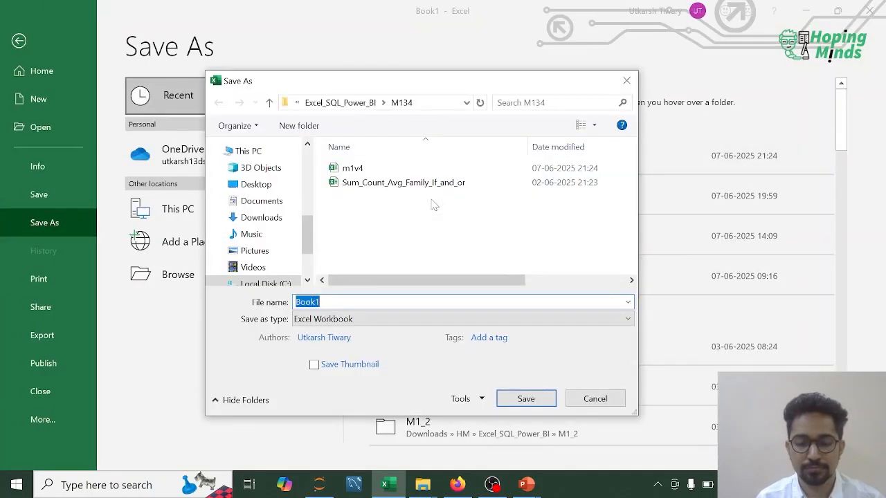
pyautogui.write('M3')
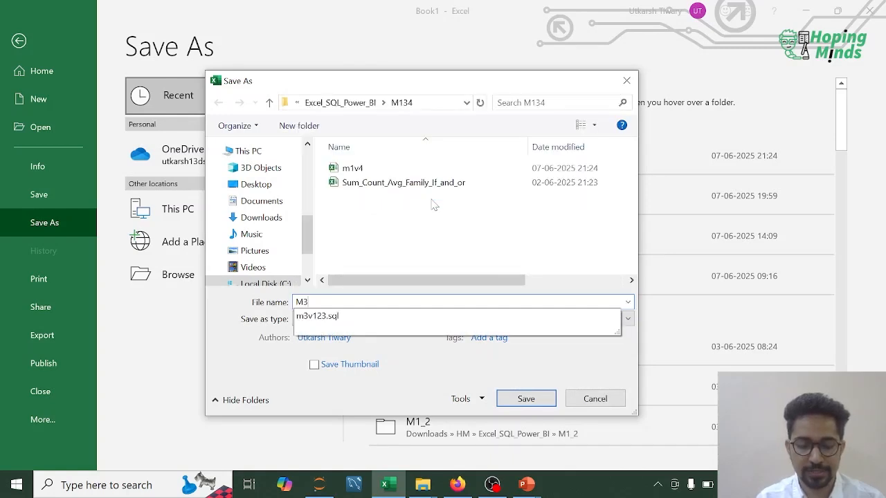
pyautogui.write('V3_Content')
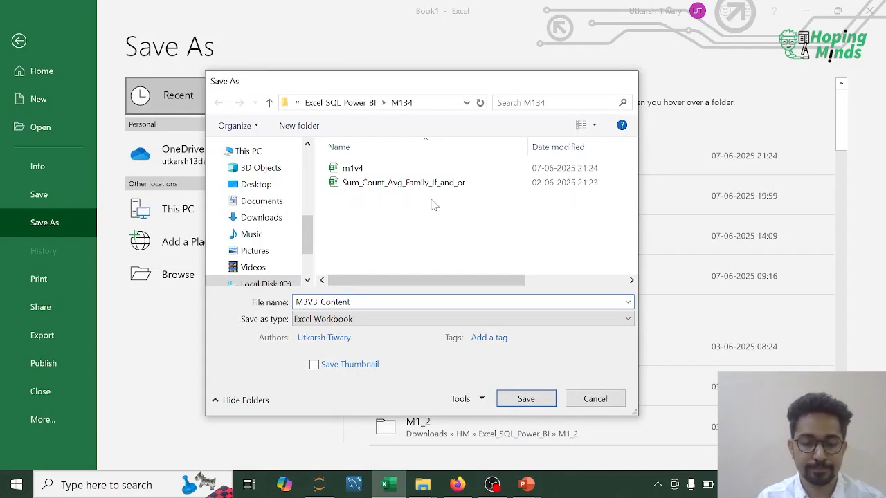
pyautogui.press('Return')
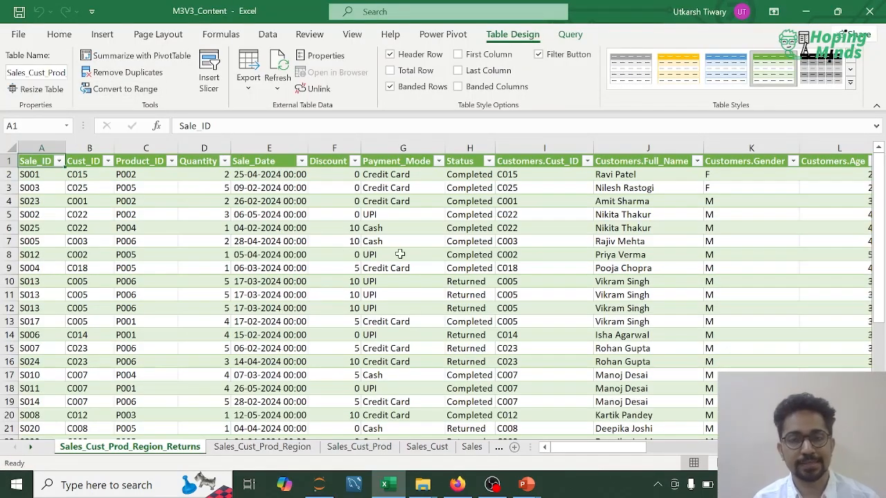
# - Create a blank workbook and connect it to the Excel file sales_2022 from the M2 folder as a data source
pyautogui.click(21, 36)
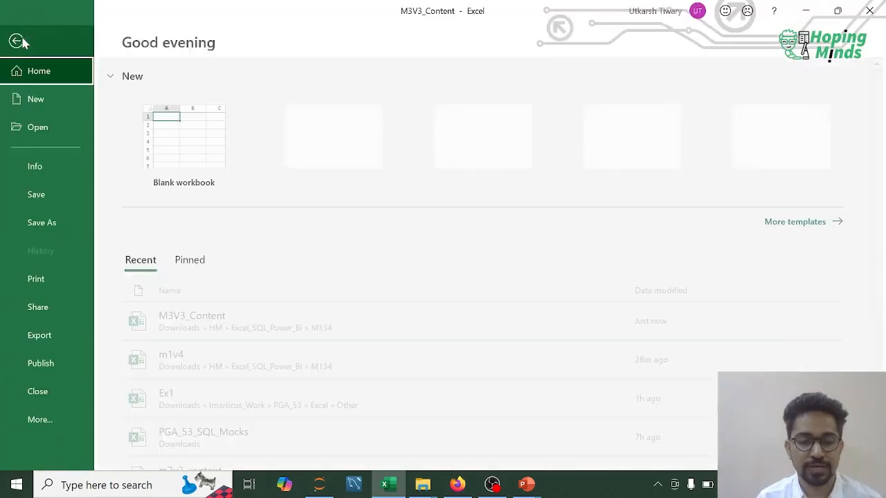
pyautogui.click(174, 117)
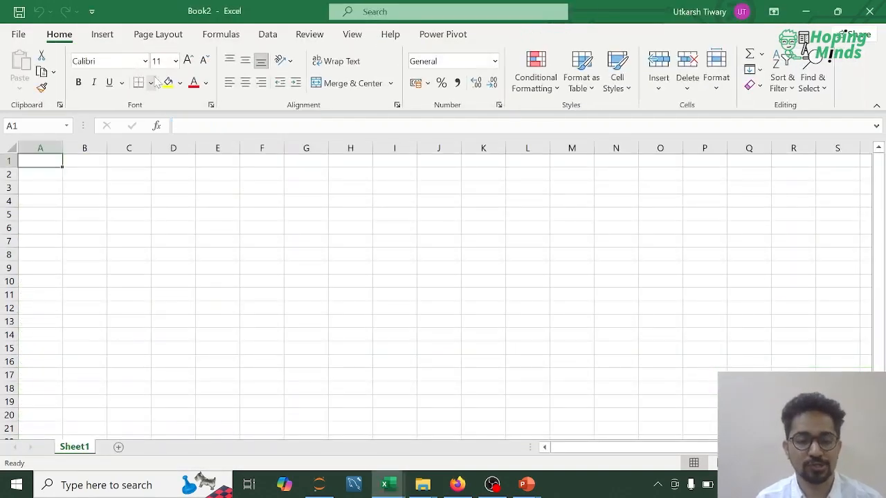
pyautogui.click(268, 36)
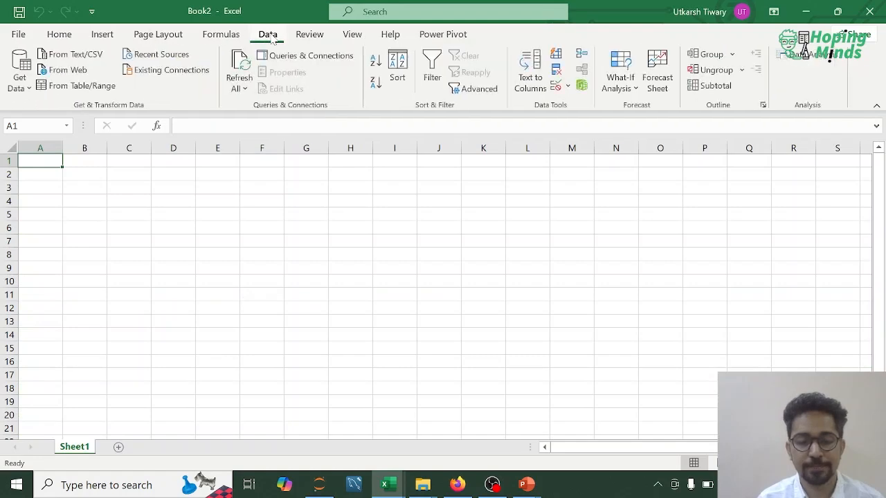
pyautogui.click(26, 88)
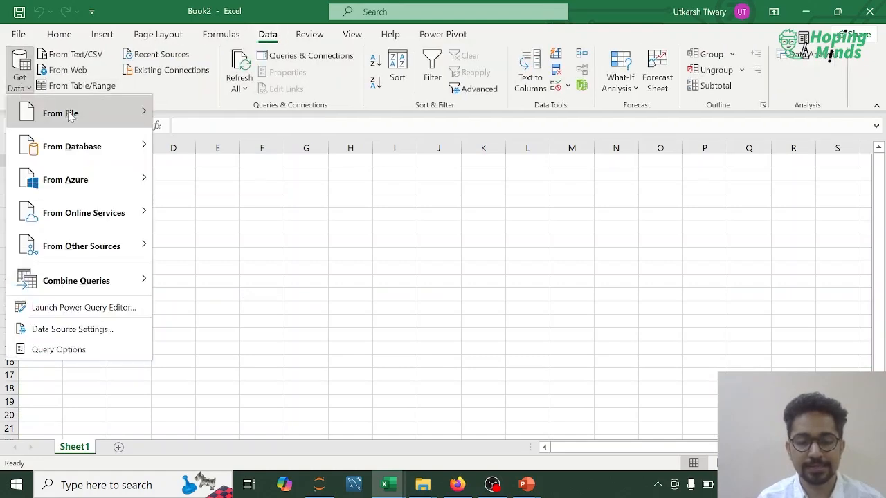
pyautogui.moveTo(72, 113)
pyautogui.click(230, 114)
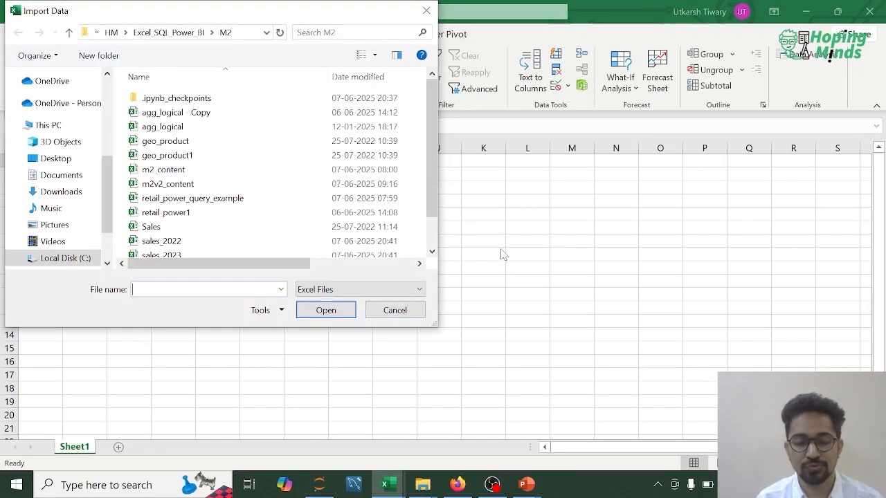
pyautogui.scroll(-1, 249, 173)
pyautogui.doubleClick(166, 206)
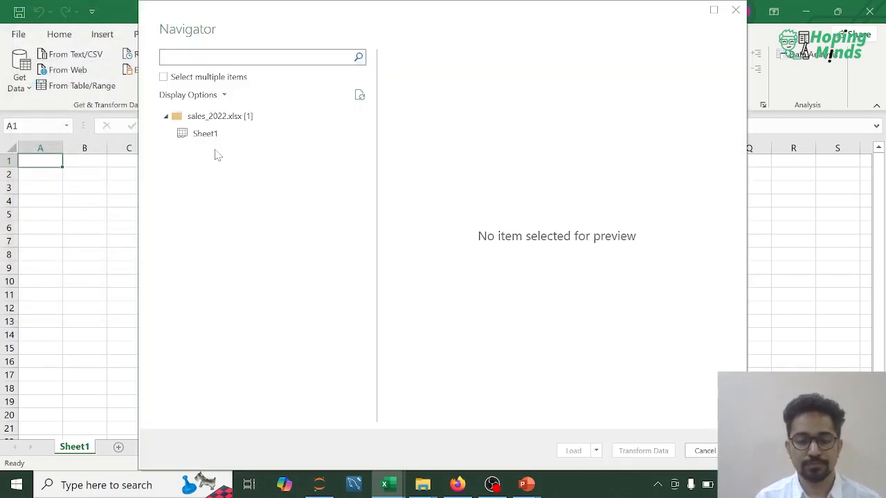
# - Preview Sheet1 of sales_2022 across its columns and open it for transformation in Power Query
pyautogui.click(206, 134)
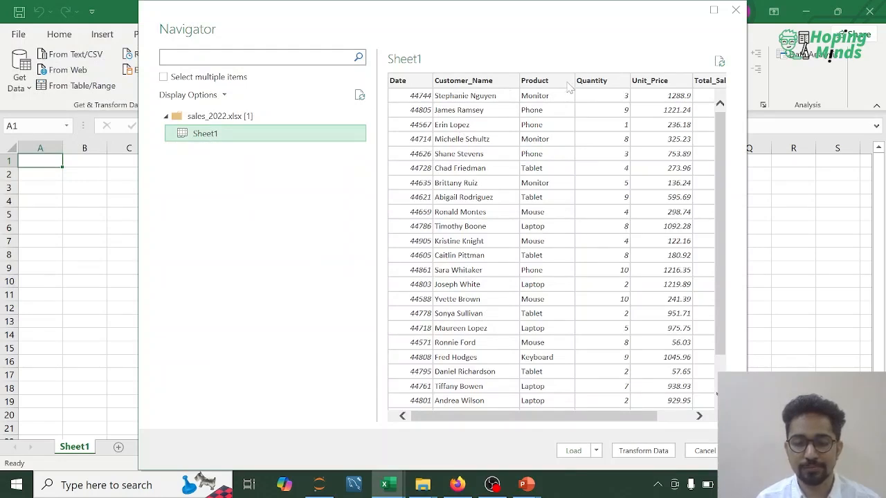
pyautogui.click(683, 416)
pyautogui.moveTo(597, 419); pyautogui.dragTo(485, 415)
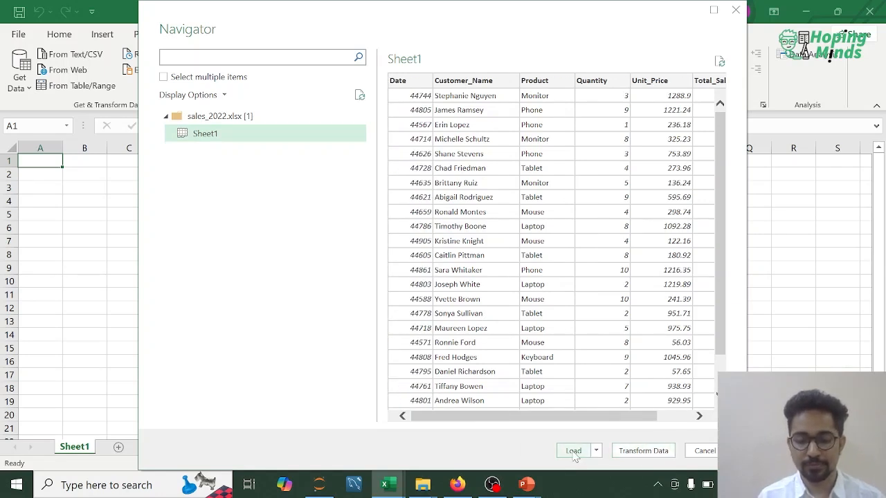
pyautogui.click(633, 451)
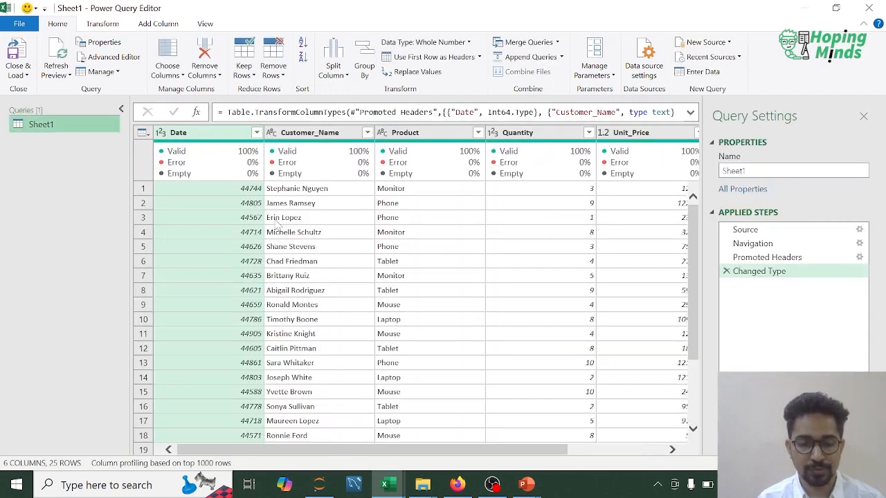
# - Change the Date column of the Sheet1 query to the Date type, replacing the current type conversion
pyautogui.click(159, 135)
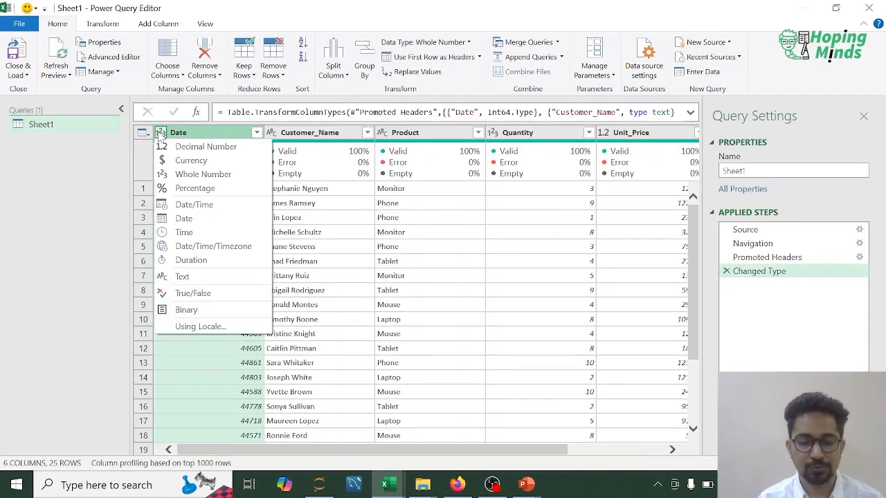
pyautogui.click(183, 219)
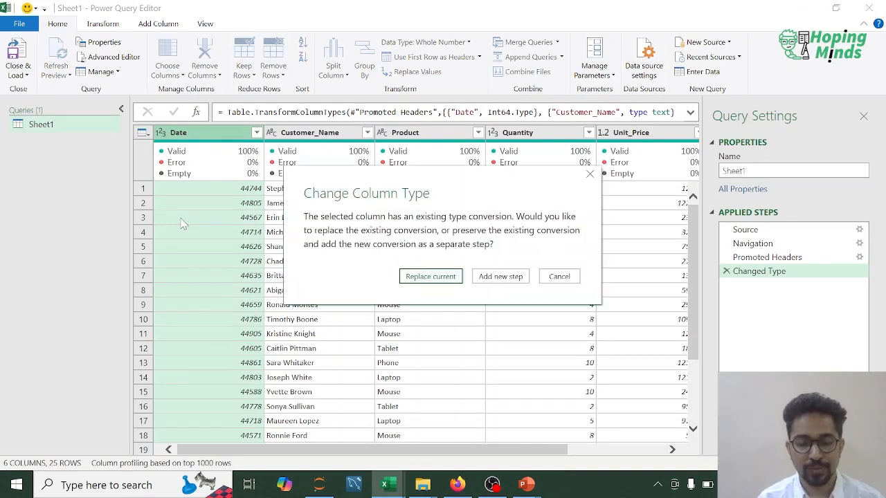
pyautogui.click(431, 277)
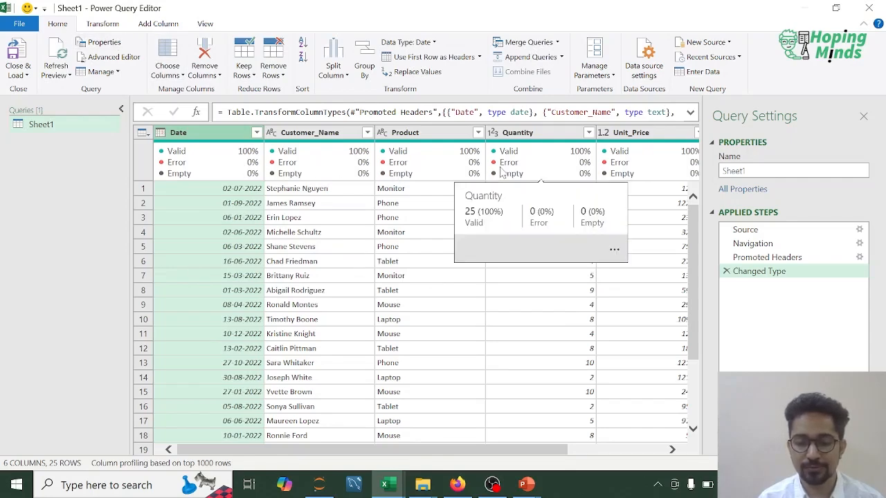
pyautogui.click(627, 448)
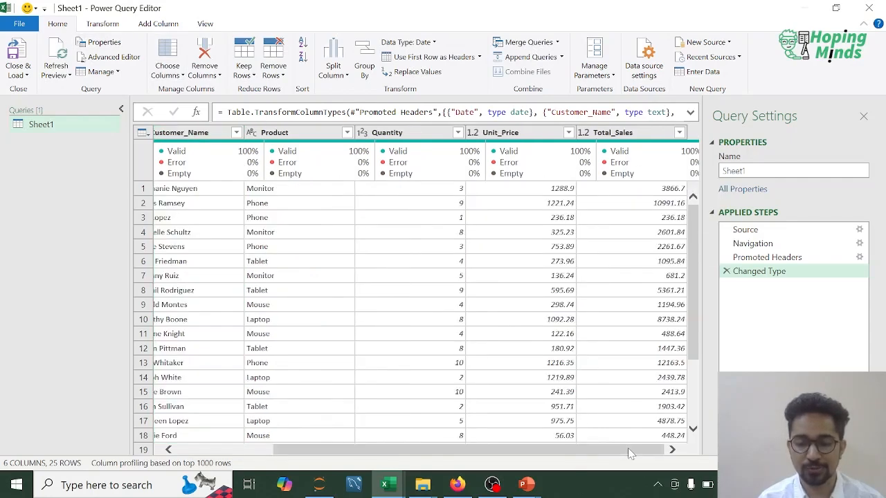
pyautogui.moveTo(620, 448); pyautogui.dragTo(370, 443)
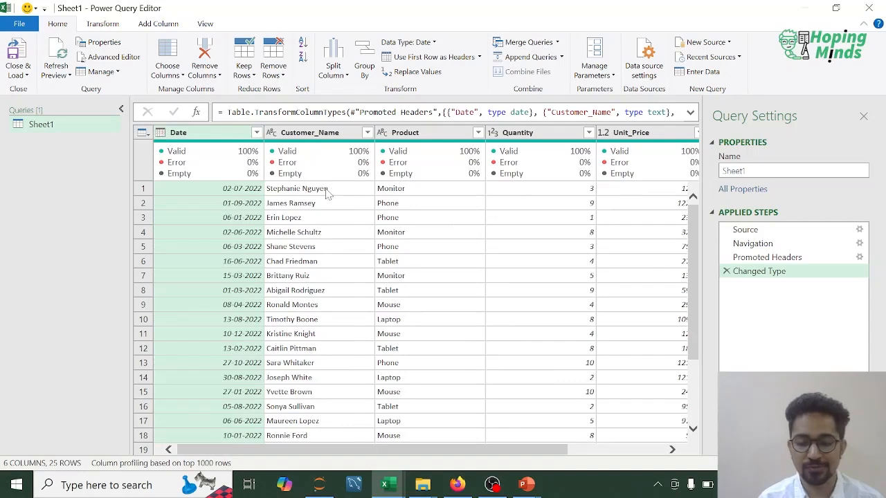
# - Add a Year column to the Sheet1 query, extracting the year from its Date column
pyautogui.moveTo(227, 151)
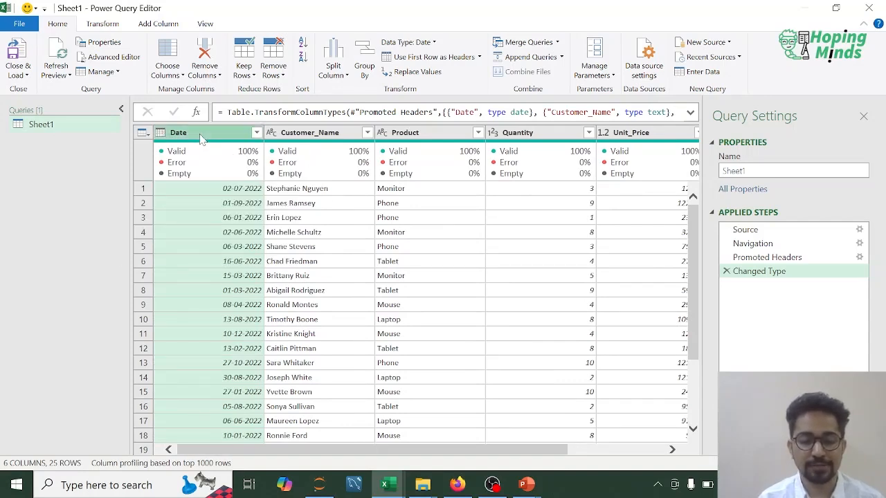
pyautogui.click(149, 24)
pyautogui.click(506, 77)
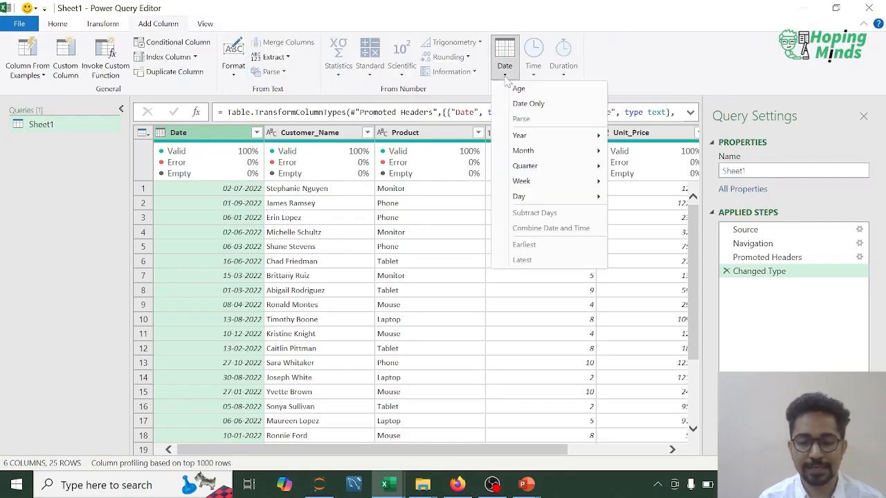
pyautogui.moveTo(567, 136)
pyautogui.click(635, 137)
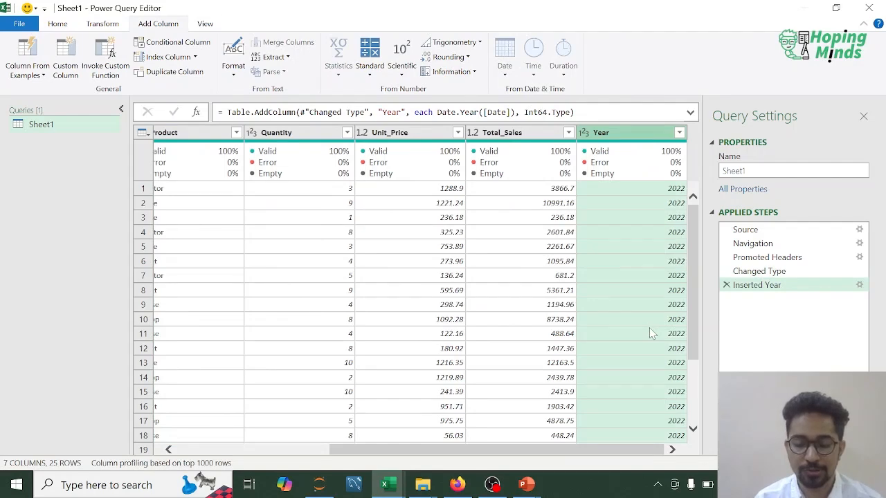
pyautogui.scroll(-3, 650, 333)
pyautogui.scroll(3, 651, 333)
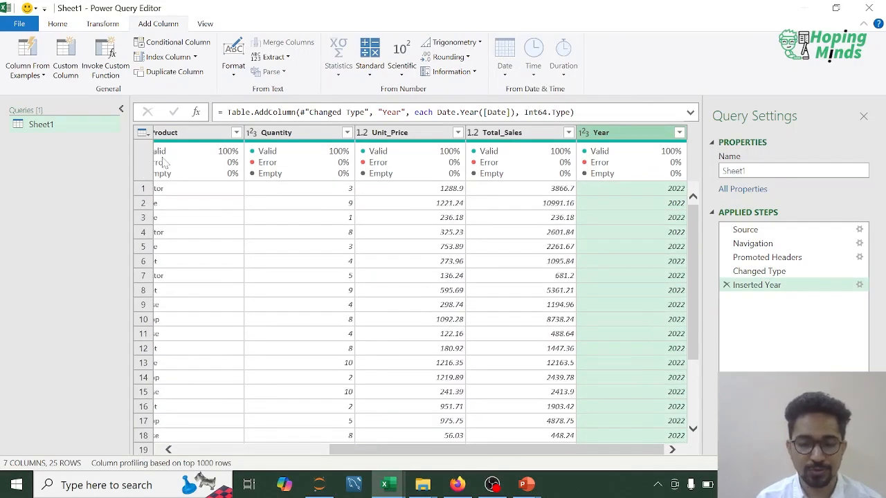
# - Import Sheet1 of the Excel file sales_2023 from the M2 folder as a new query
pyautogui.click(58, 27)
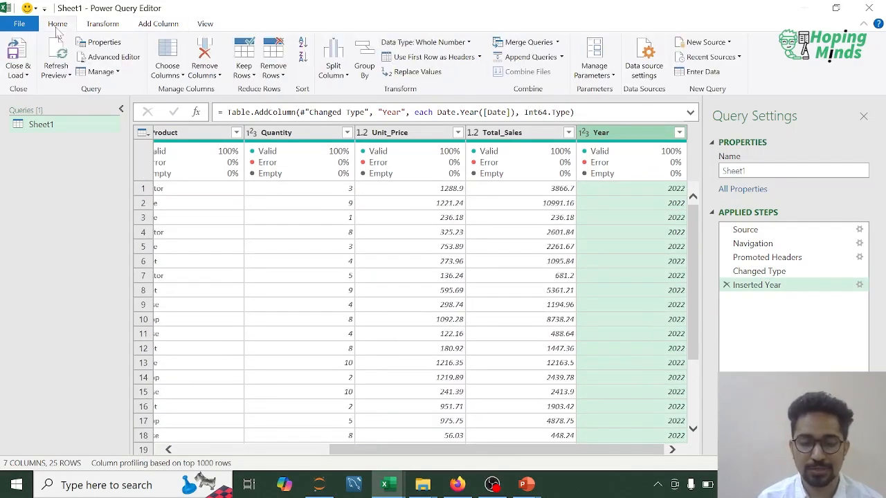
pyautogui.click(728, 44)
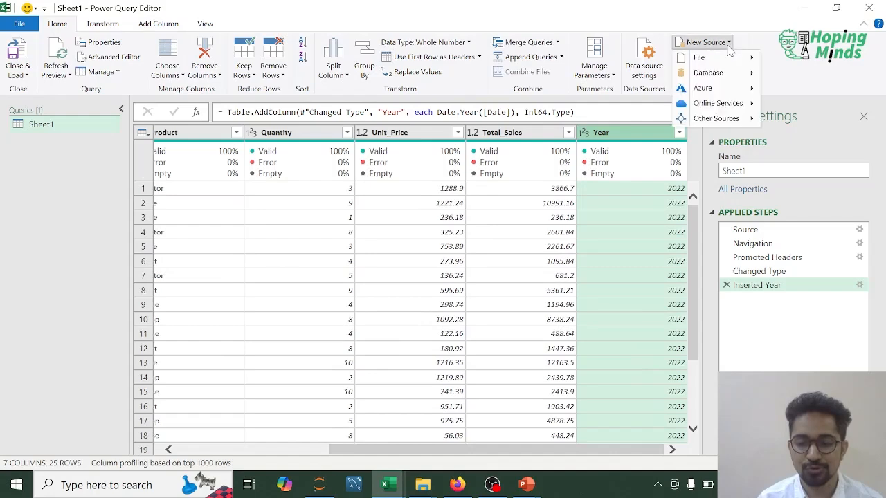
pyautogui.moveTo(716, 58)
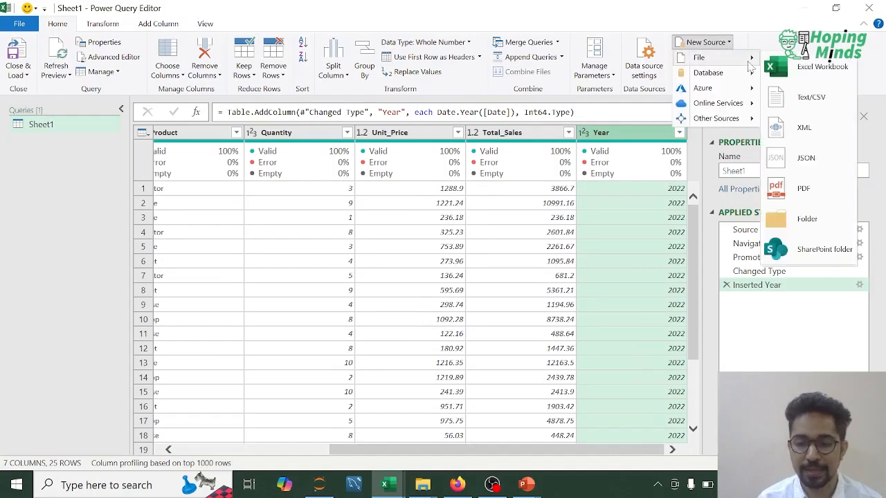
pyautogui.click(815, 66)
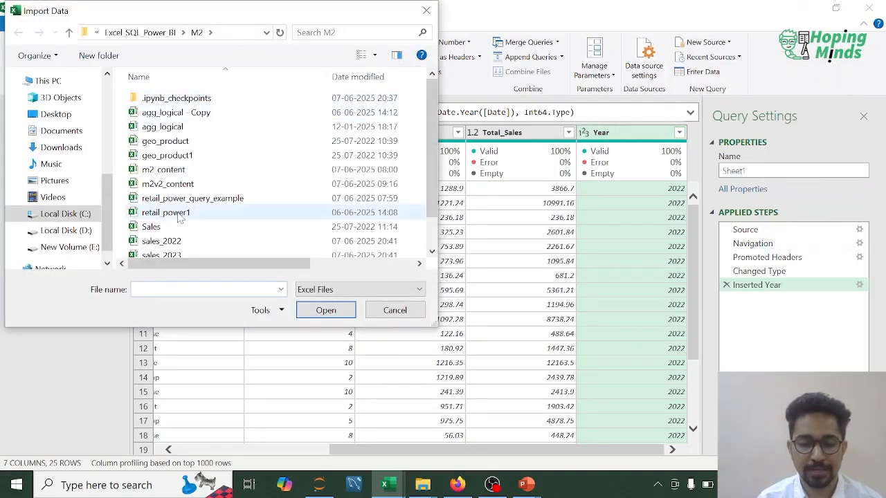
pyautogui.scroll(-1, 179, 218)
pyautogui.doubleClick(177, 221)
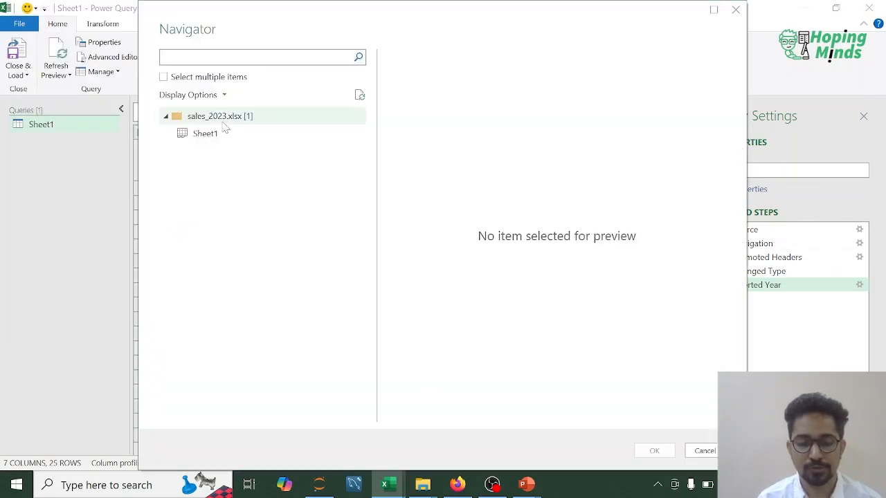
pyautogui.click(199, 133)
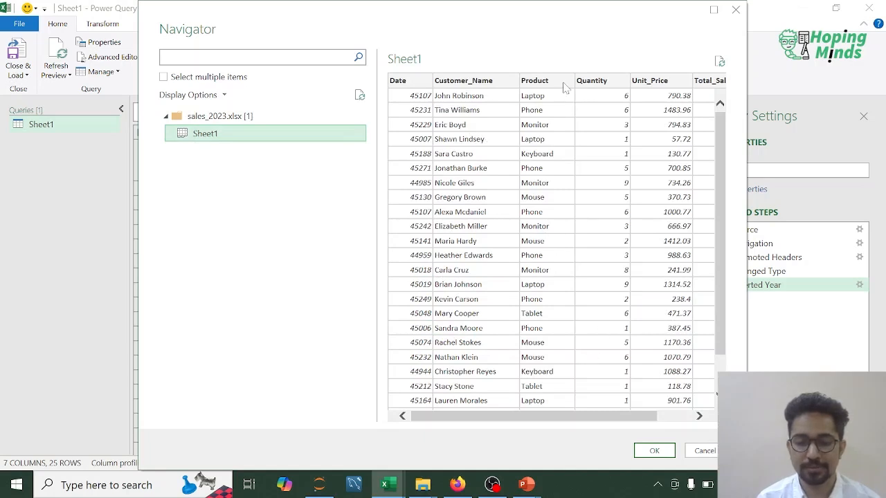
pyautogui.click(682, 415)
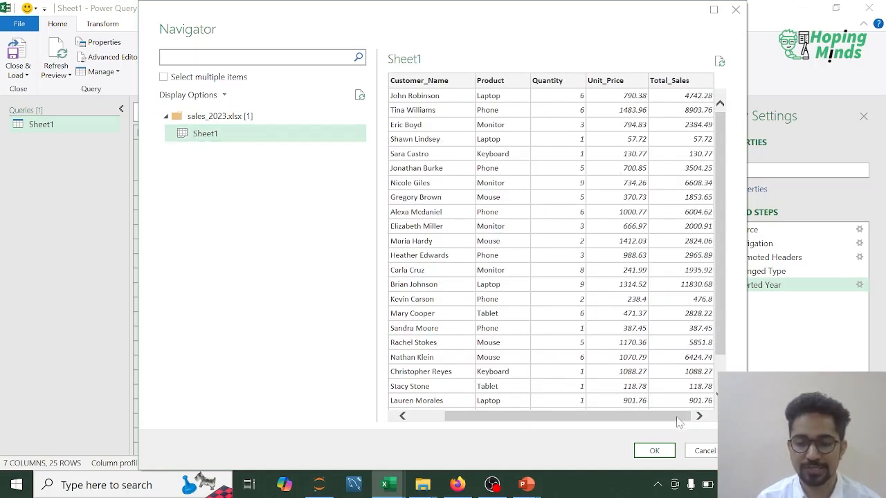
pyautogui.click(654, 451)
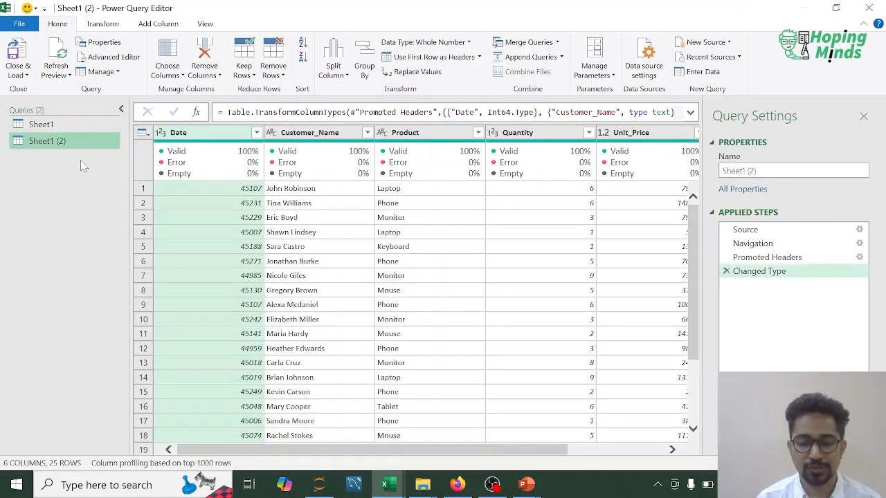
# - Rename the newly imported query as Sales_2023 and the original Sheet1 query as Sales_2022
pyautogui.doubleClick(52, 143)
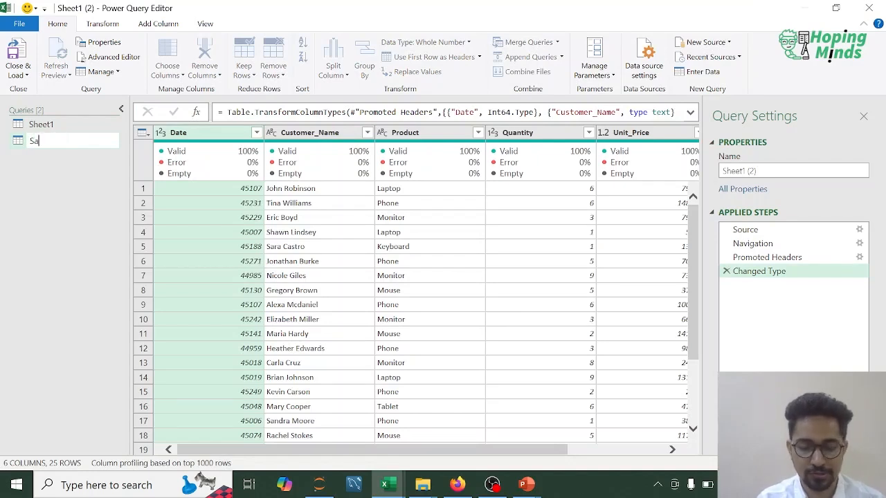
pyautogui.write('Sales_2023')
pyautogui.press('Return')
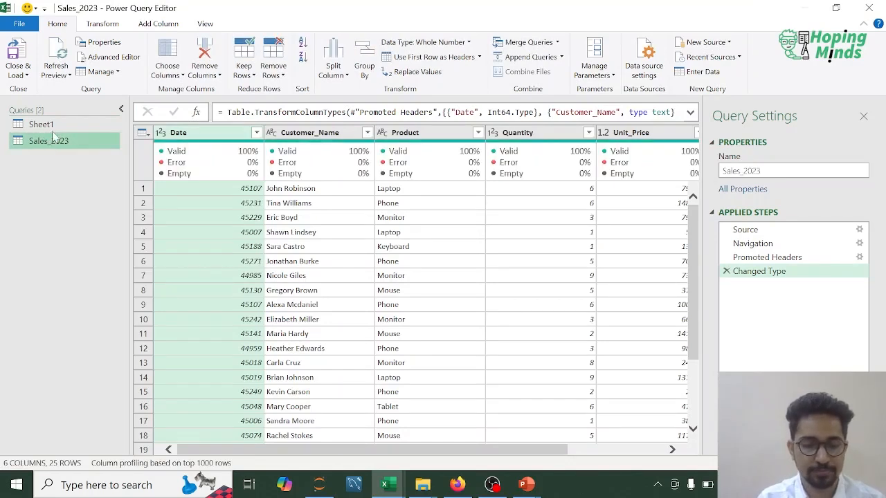
pyautogui.click(40, 123)
pyautogui.rightClick(40, 123)
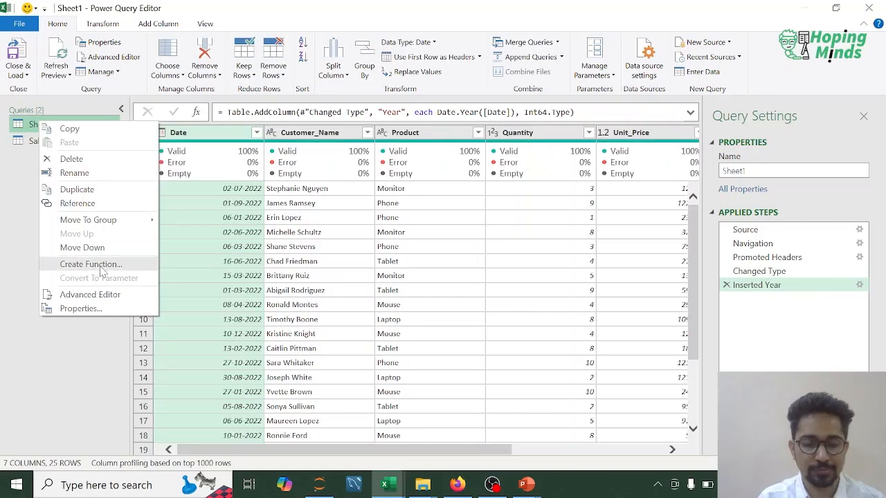
pyautogui.click(73, 173)
pyautogui.write('Slae')
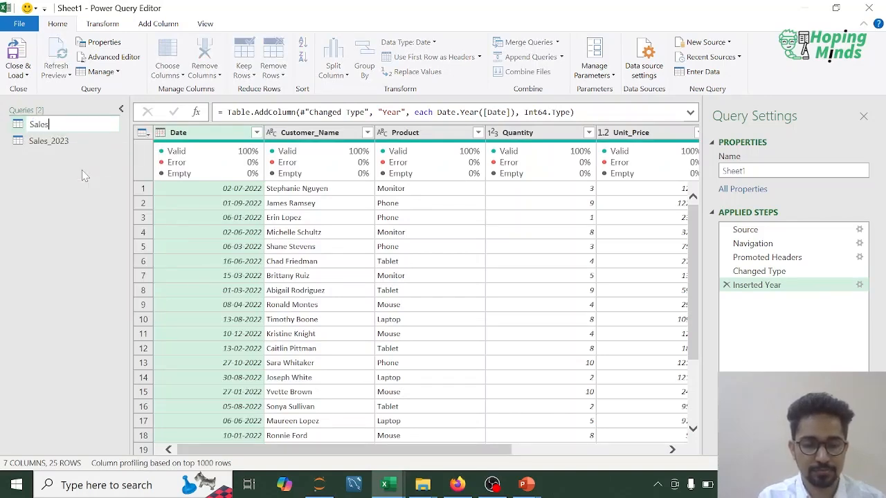
pyautogui.press('Return')
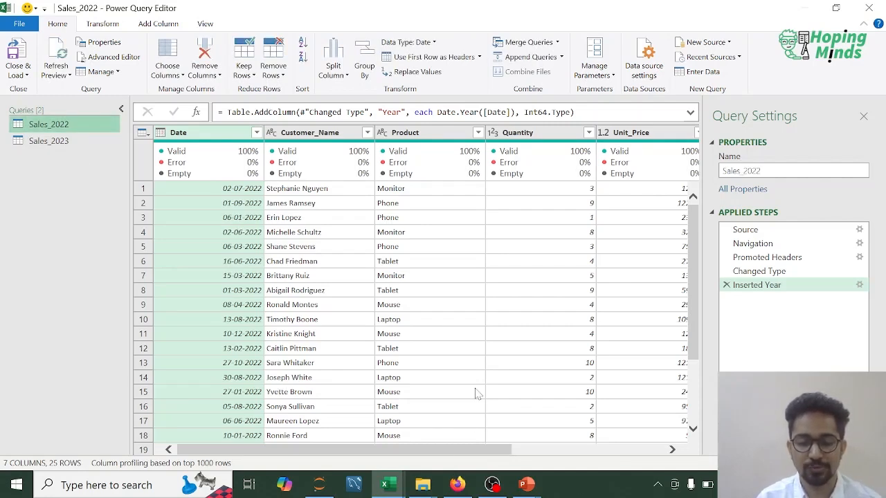
# - Convert the Date column in Sales_2023 to the Date type, replacing the existing conversion
pyautogui.moveTo(492, 456); pyautogui.dragTo(332, 453)
pyautogui.click(48, 140)
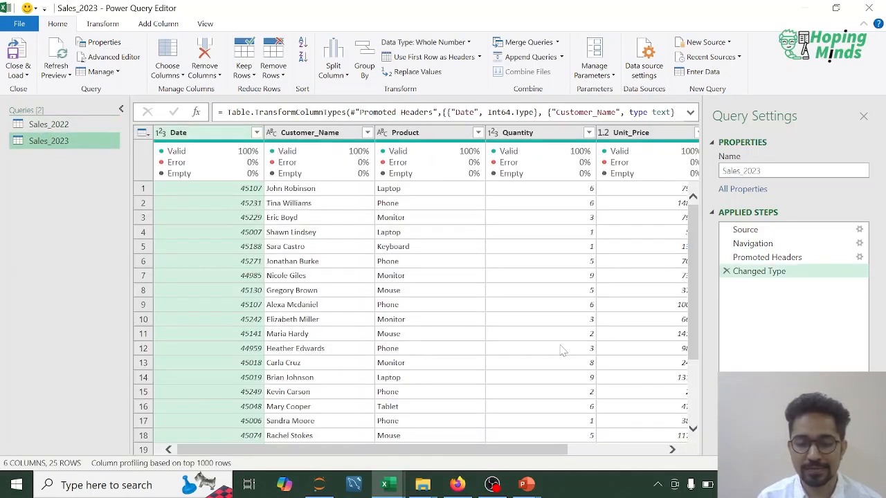
pyautogui.click(160, 136)
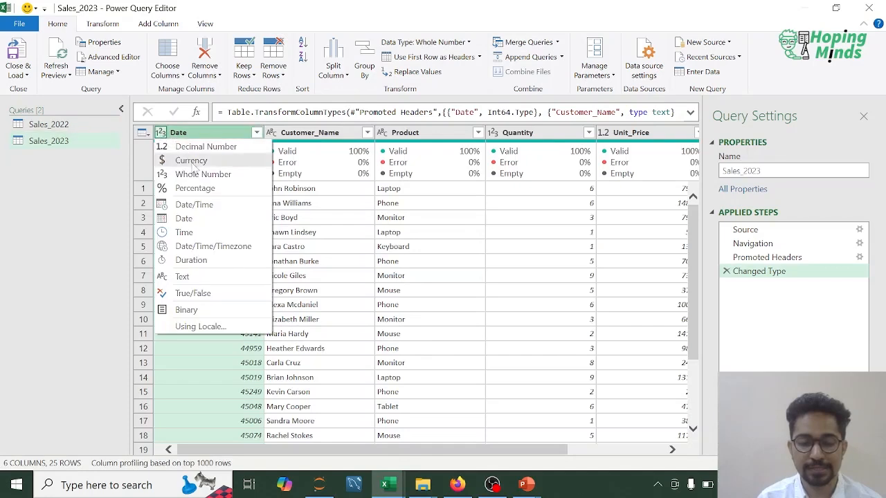
pyautogui.click(181, 220)
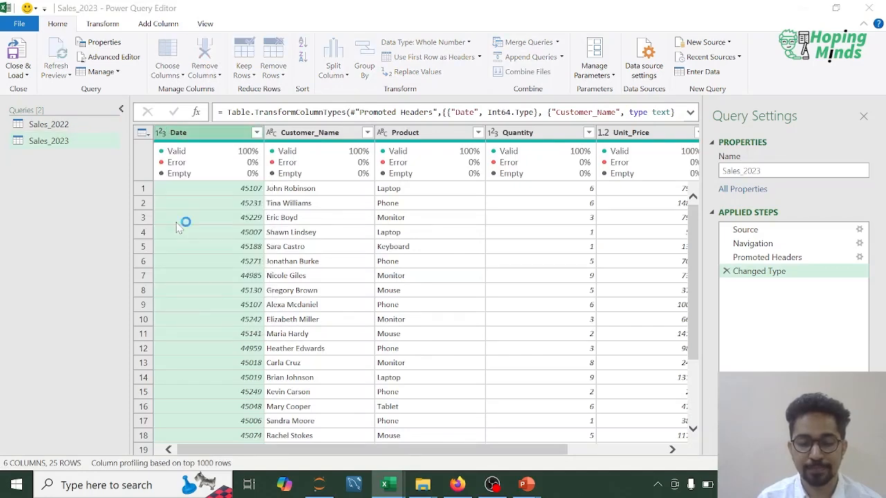
pyautogui.click(430, 276)
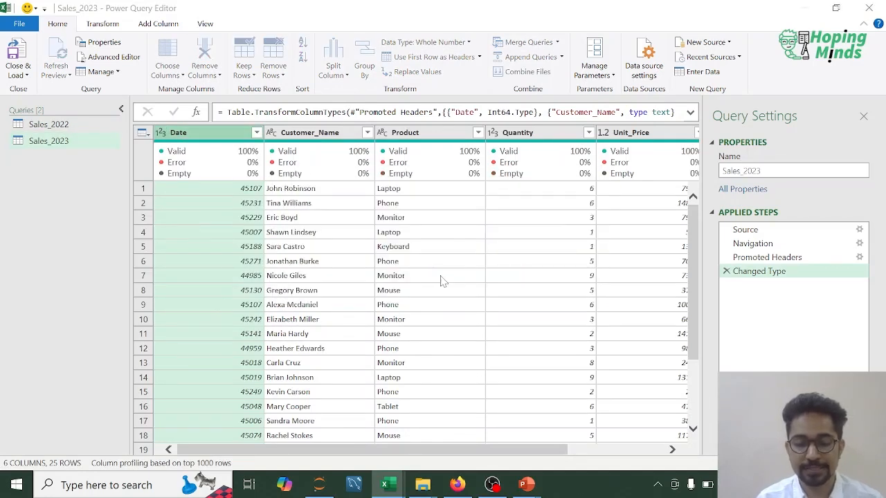
pyautogui.click(654, 450)
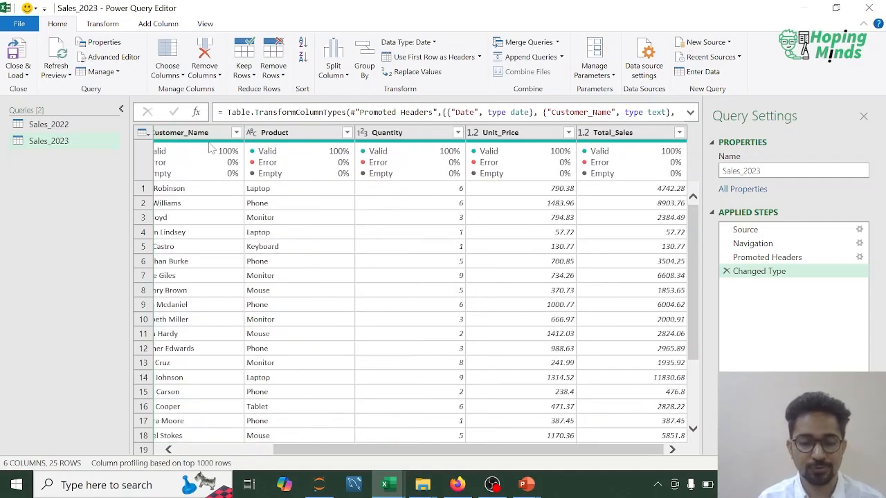
pyautogui.hscroll(-3, 238, 283)
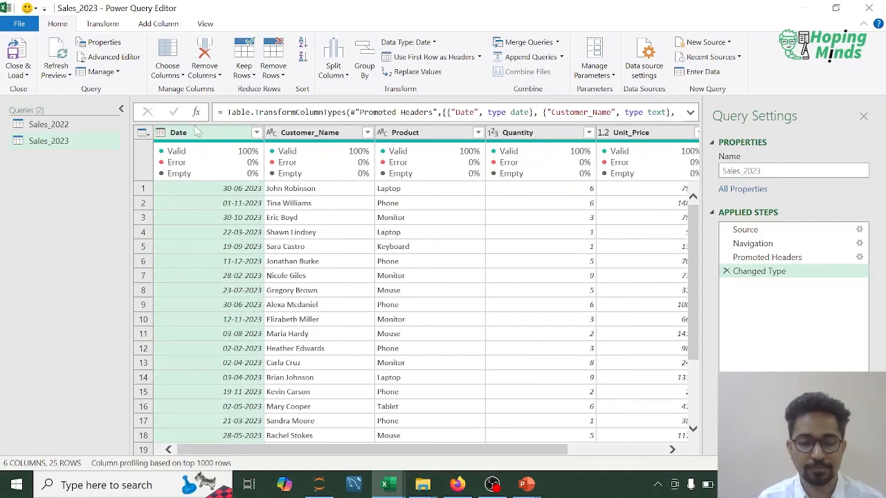
# - Add a Year column to Sales_2023, extracted from its Date column
pyautogui.click(159, 25)
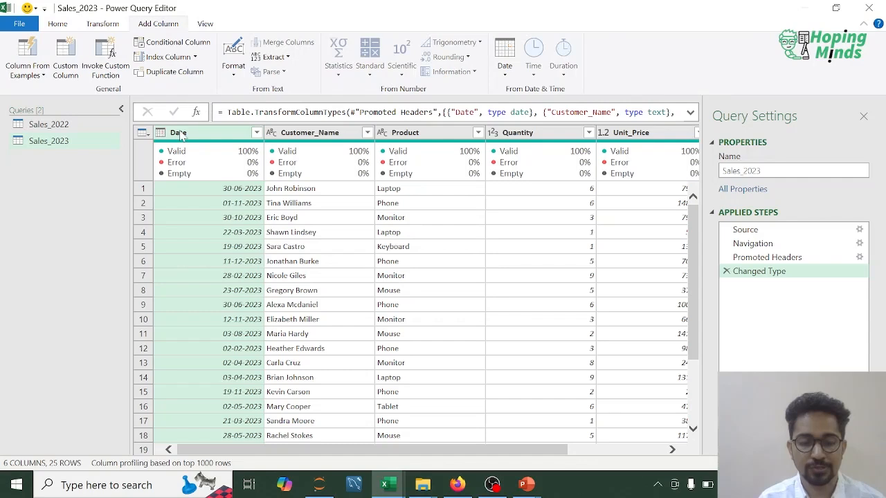
pyautogui.click(504, 69)
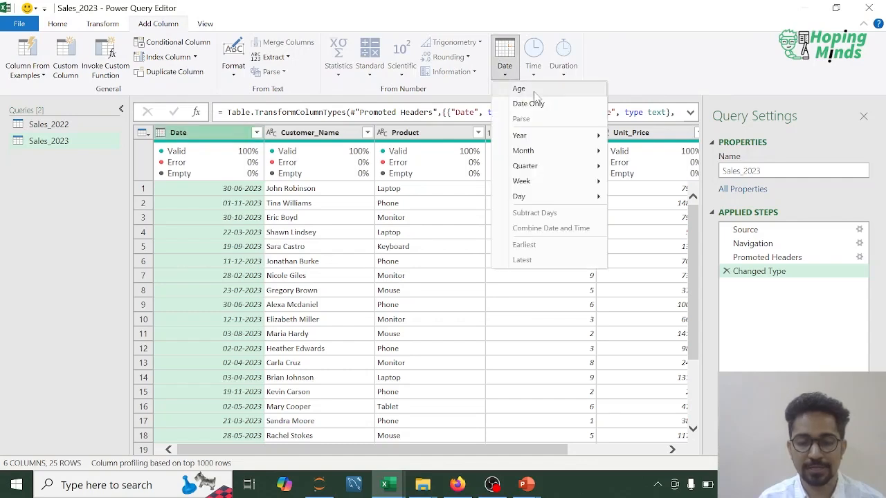
pyautogui.moveTo(526, 135)
pyautogui.click(640, 134)
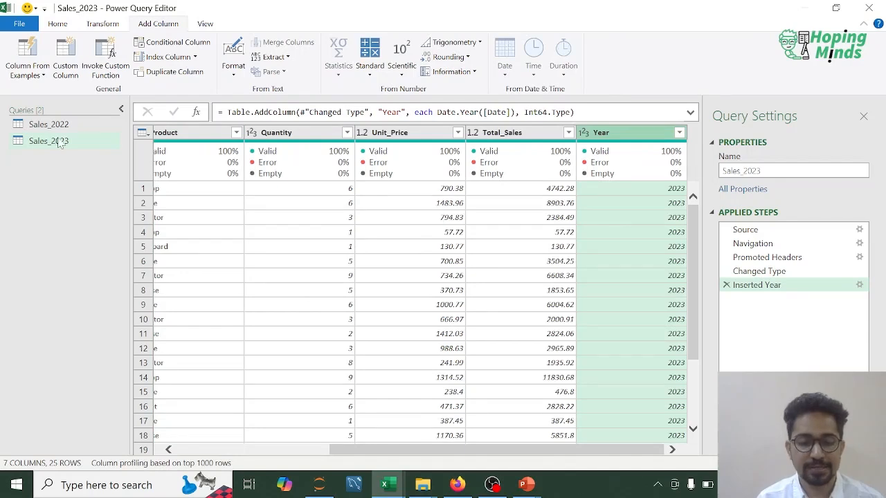
# - Import Sheet1 of the Excel file sales_2024 from the M2 folder as a new query
pyautogui.click(57, 27)
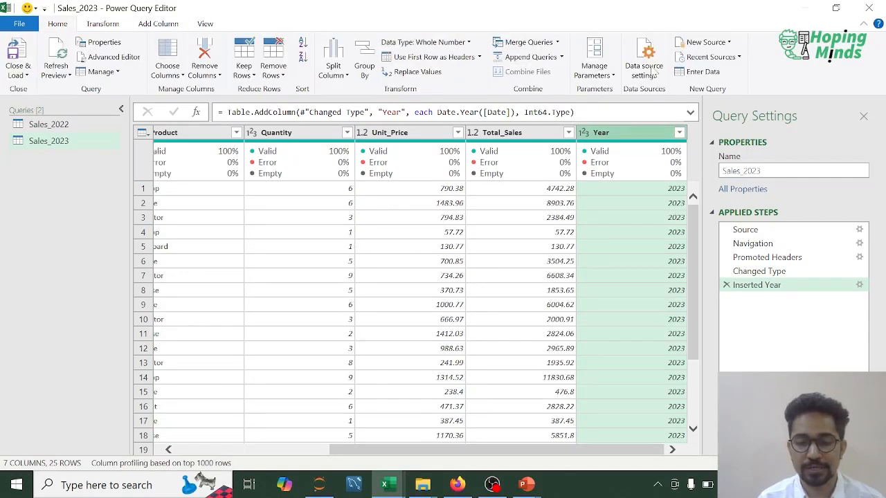
pyautogui.click(703, 43)
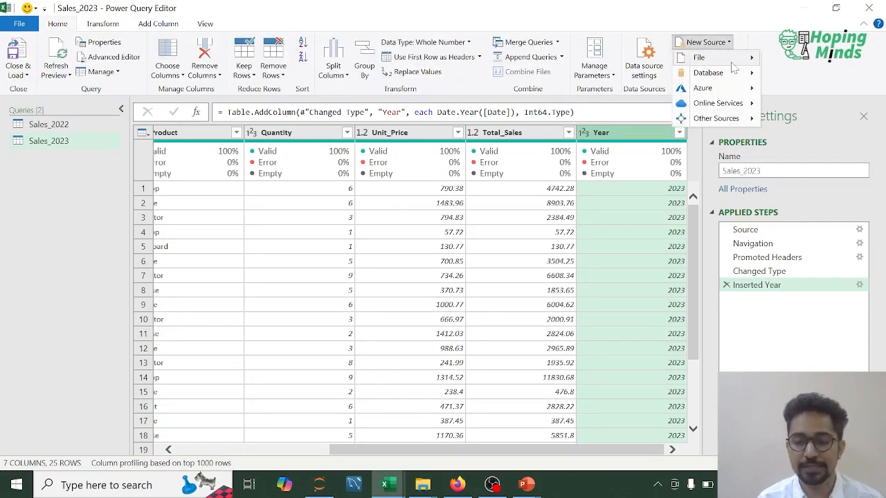
pyautogui.moveTo(735, 58)
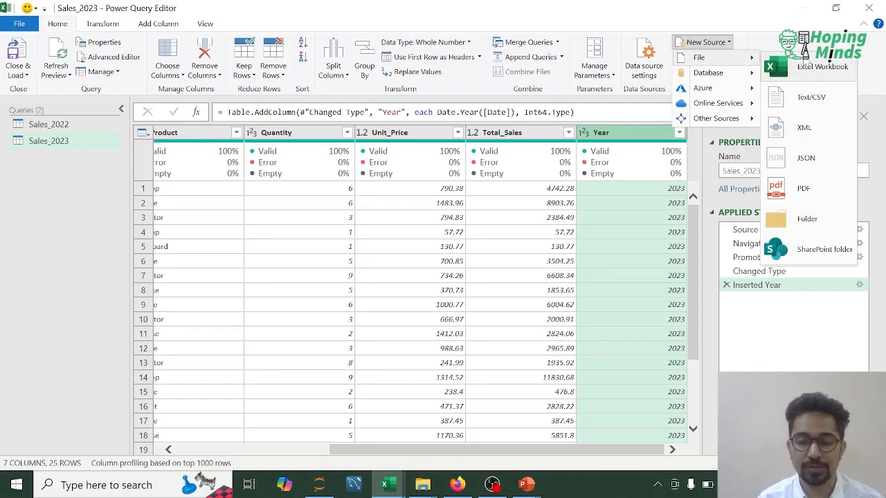
pyautogui.click(813, 65)
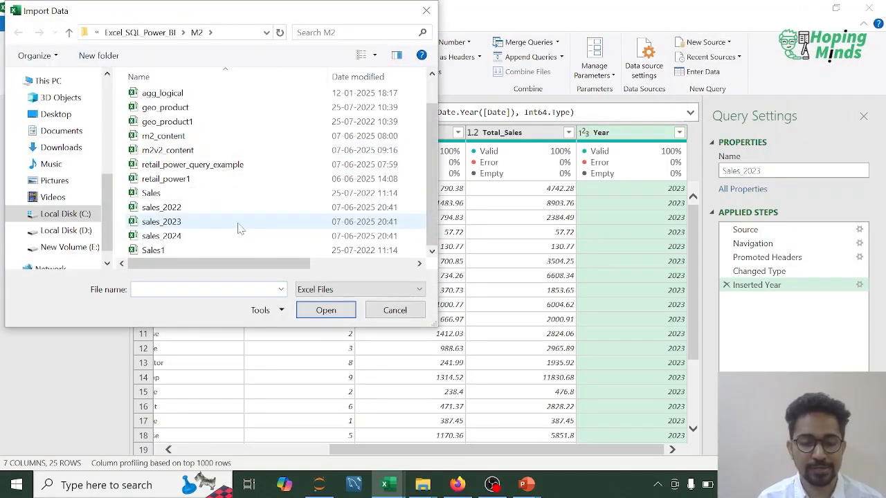
pyautogui.doubleClick(243, 228)
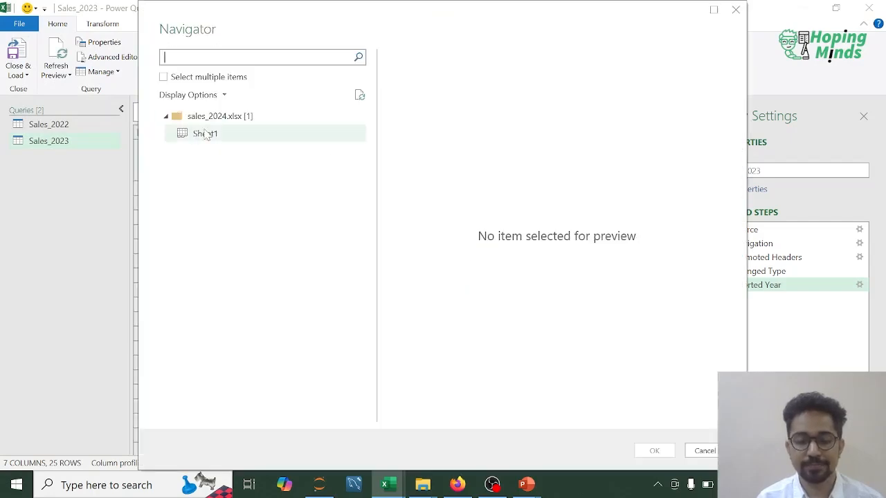
pyautogui.click(204, 133)
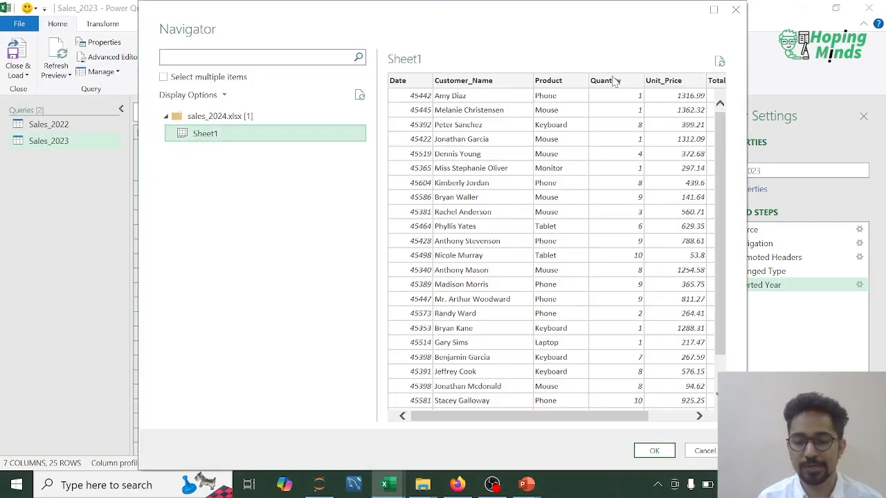
pyautogui.click(677, 415)
pyautogui.click(654, 450)
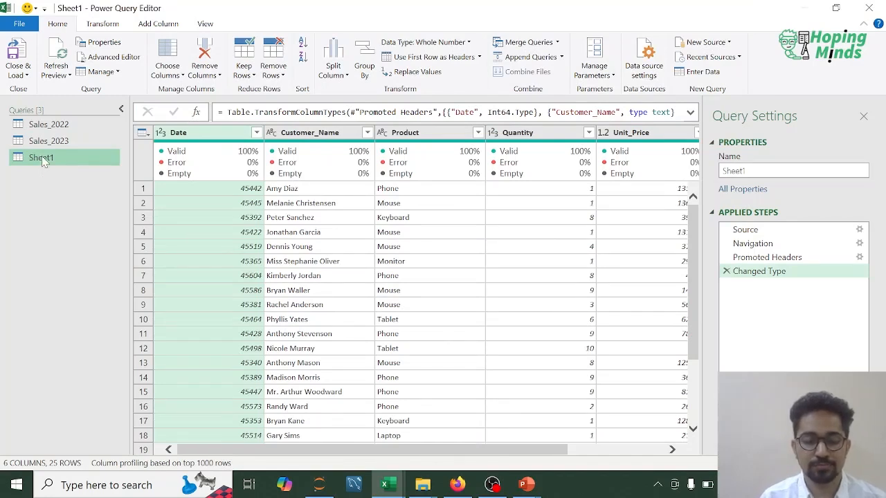
# - Rename the newly imported Sheet1 query as Sales_2024
pyautogui.rightClick(42, 160)
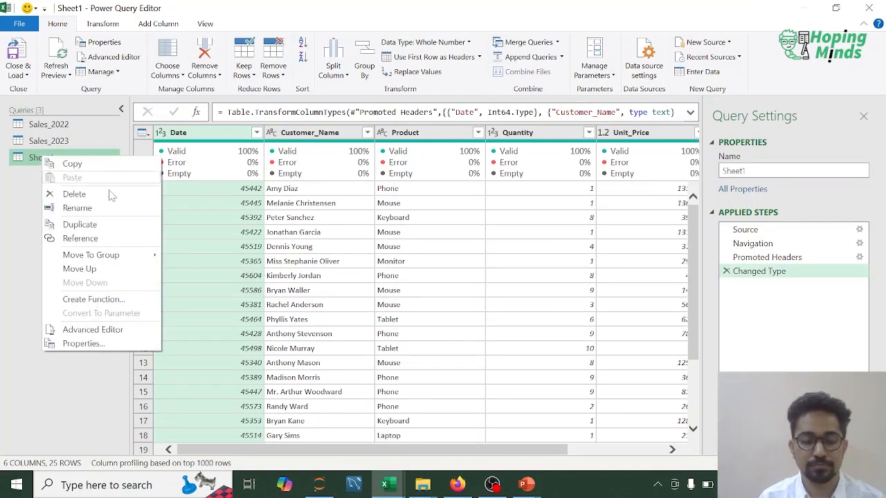
pyautogui.click(95, 210)
pyautogui.write('Sales')
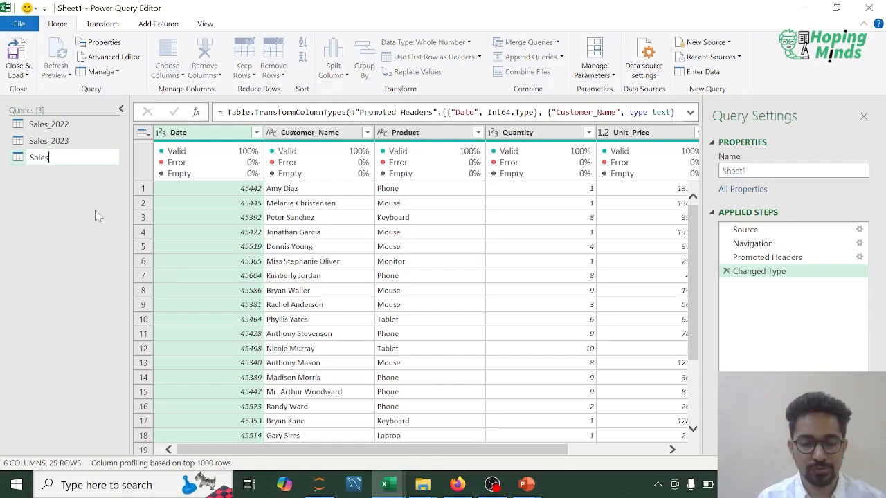
pyautogui.write('_2024')
pyautogui.press('Return')
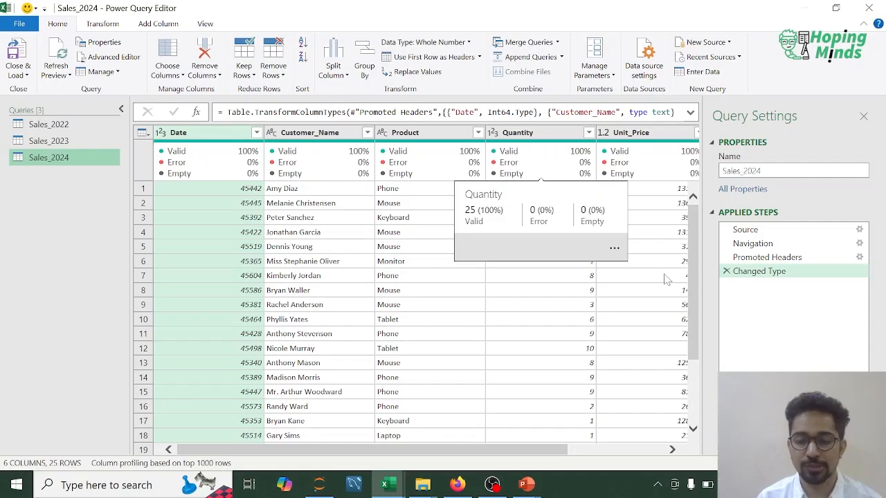
# - Convert the Date column in Sales_2024 to the Date type, replacing the existing conversion
pyautogui.click(651, 451)
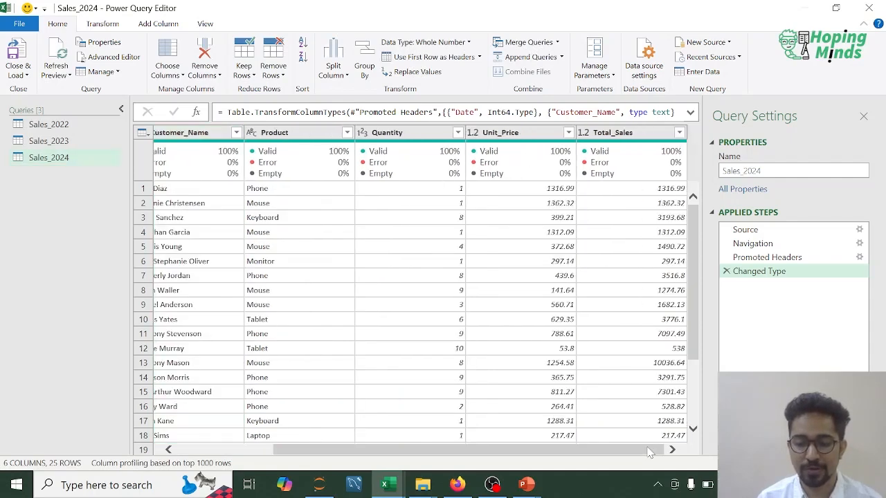
pyautogui.moveTo(625, 447); pyautogui.dragTo(528, 447)
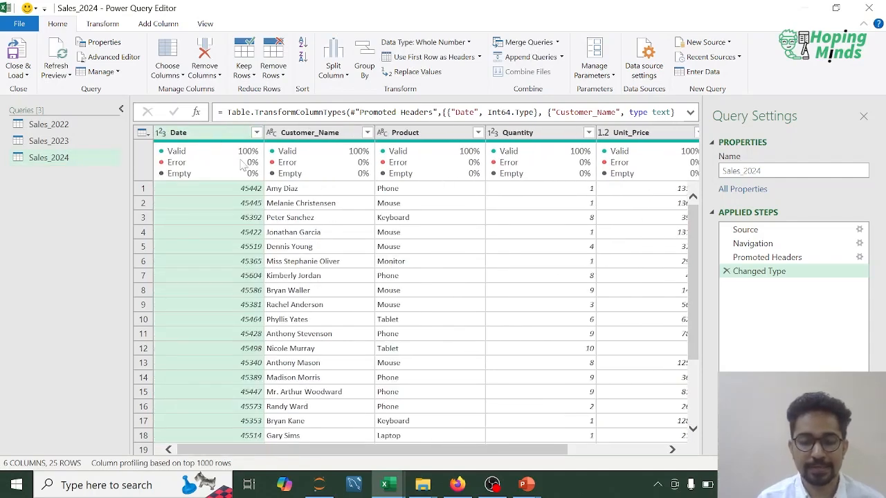
pyautogui.click(161, 133)
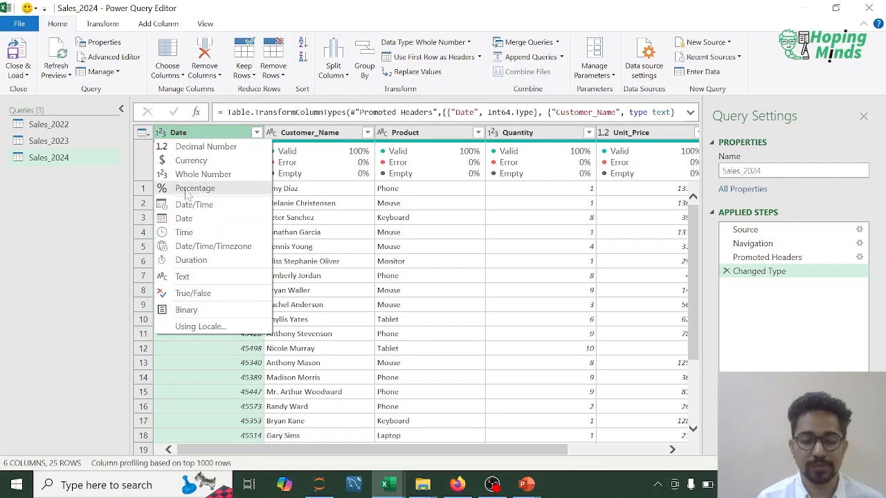
pyautogui.click(184, 218)
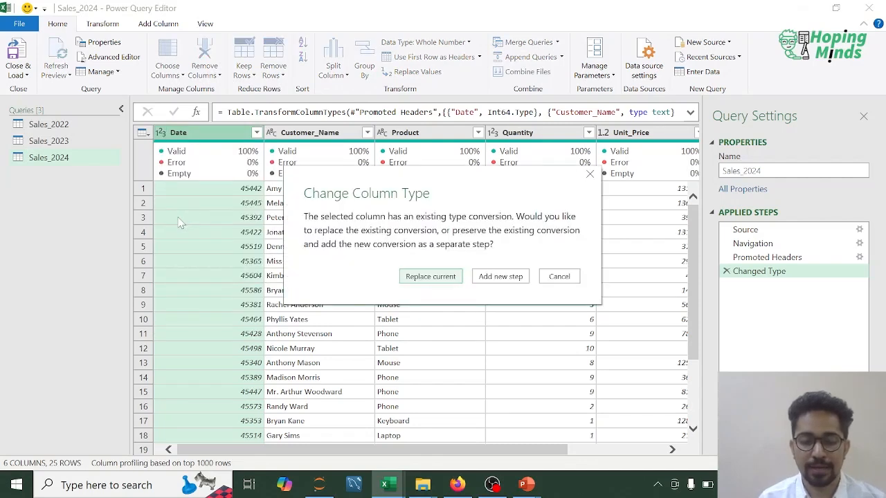
pyautogui.click(419, 277)
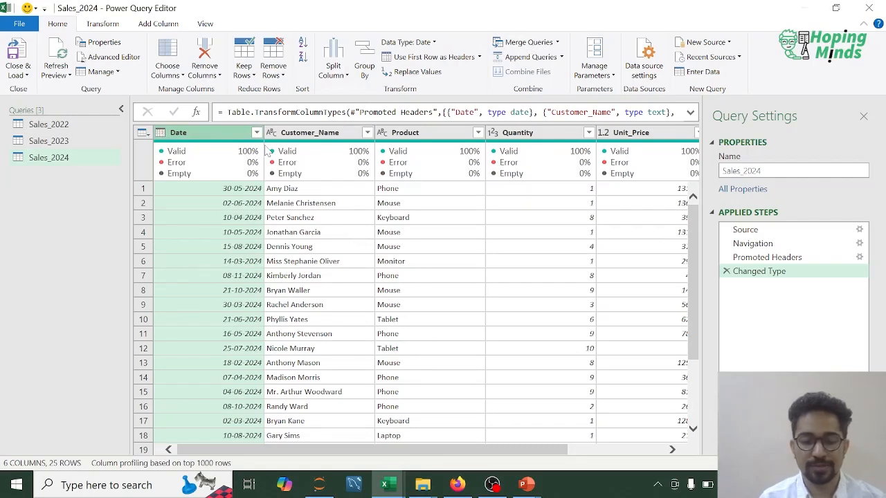
# - Add a Year column to Sales_2024, extracted from its Date column, and review the table's columns
pyautogui.click(158, 23)
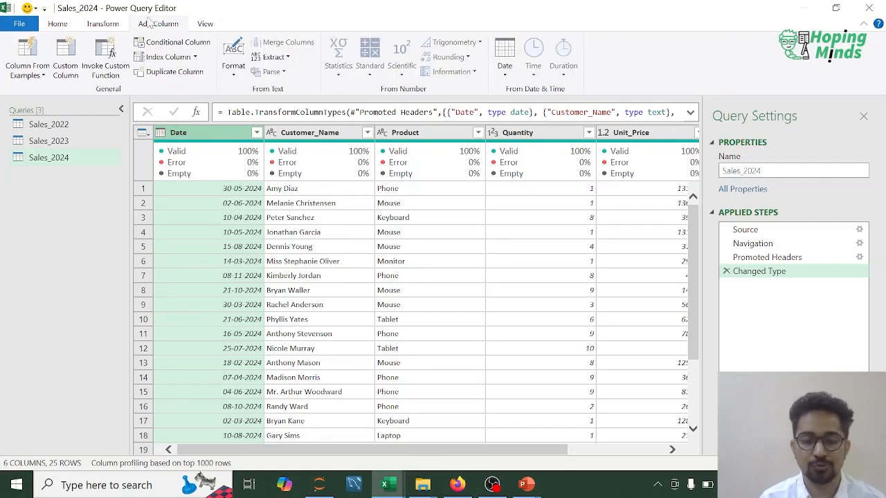
pyautogui.click(507, 78)
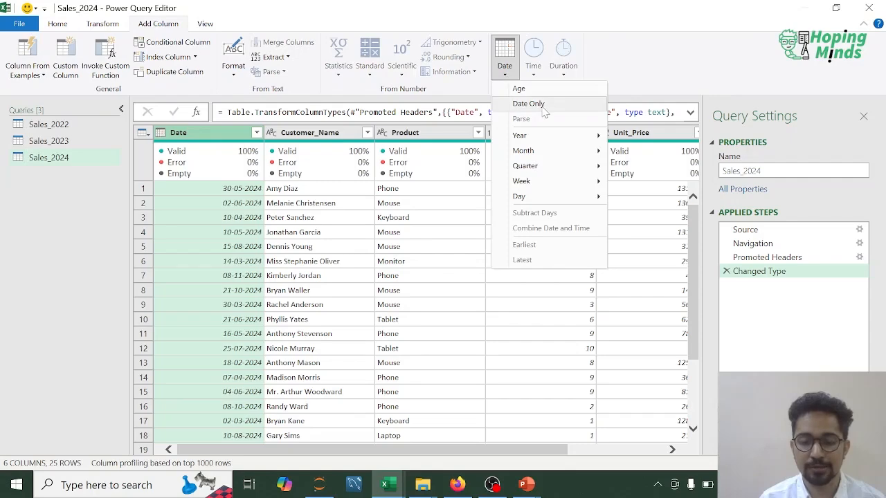
pyautogui.moveTo(575, 146)
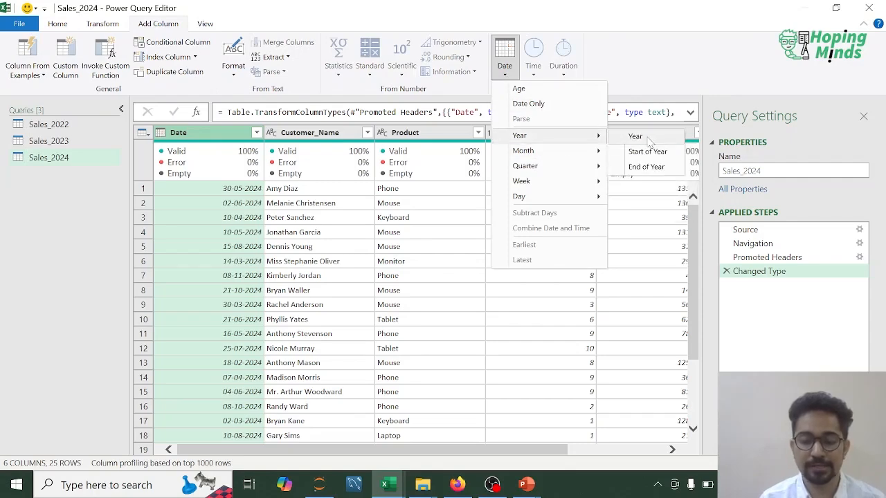
pyautogui.click(645, 137)
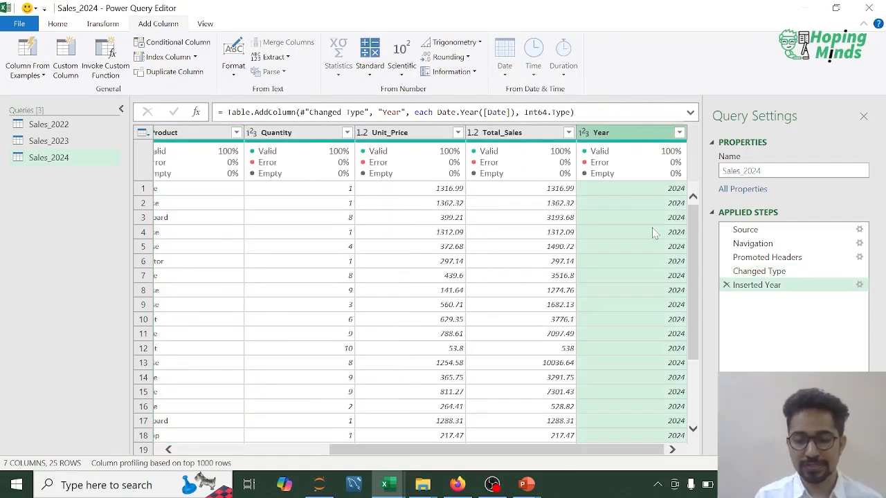
pyautogui.scroll(-3, 650, 265)
pyautogui.scroll(3, 650, 265)
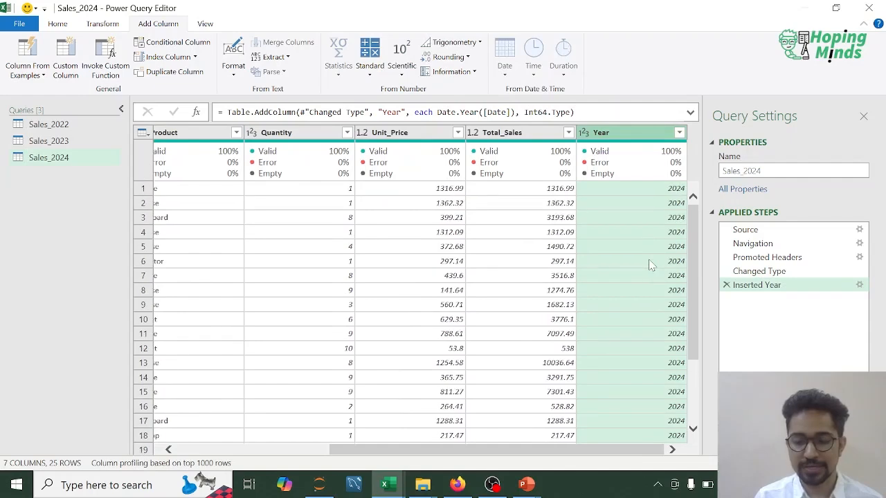
pyautogui.moveTo(550, 453); pyautogui.dragTo(332, 451)
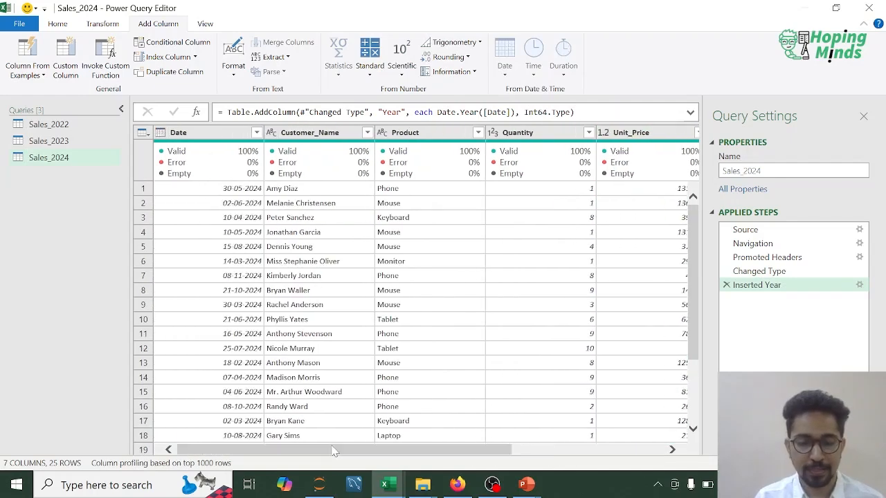
pyautogui.click(642, 451)
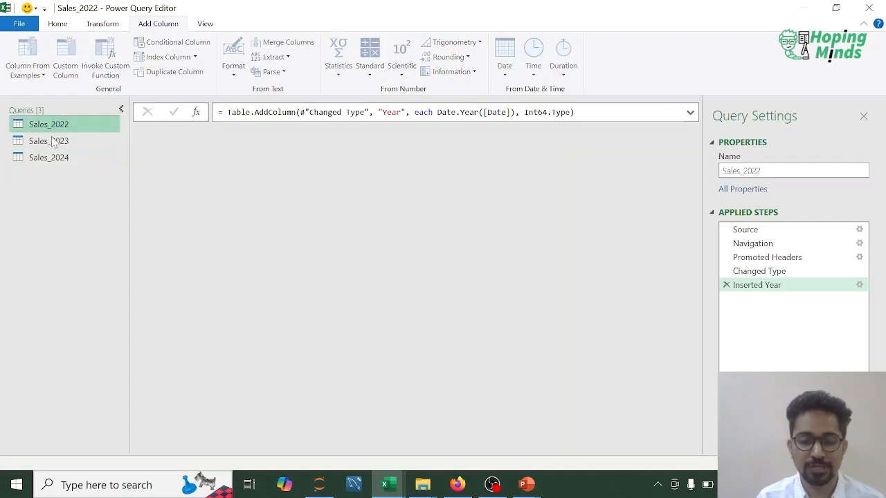
# - Append Sales_2024, Sales_2022 and Sales_2023, in that order, into a new query using the option for three or more tables
pyautogui.click(50, 140)
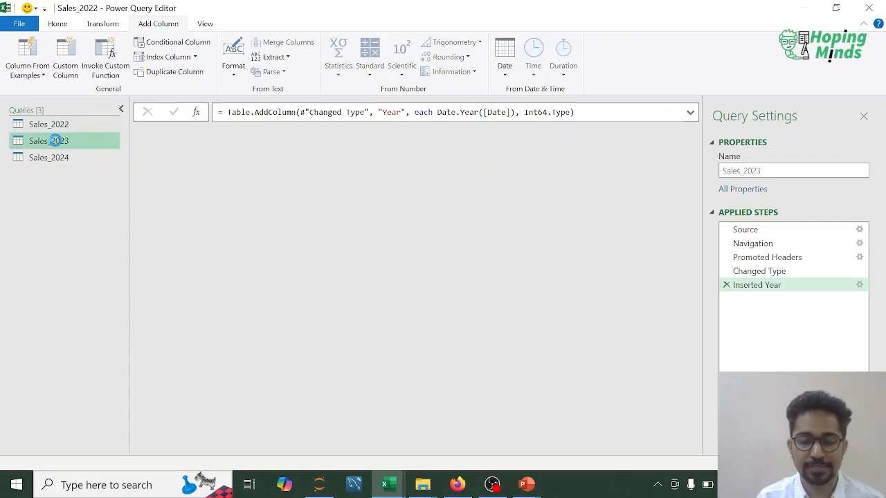
pyautogui.click(48, 158)
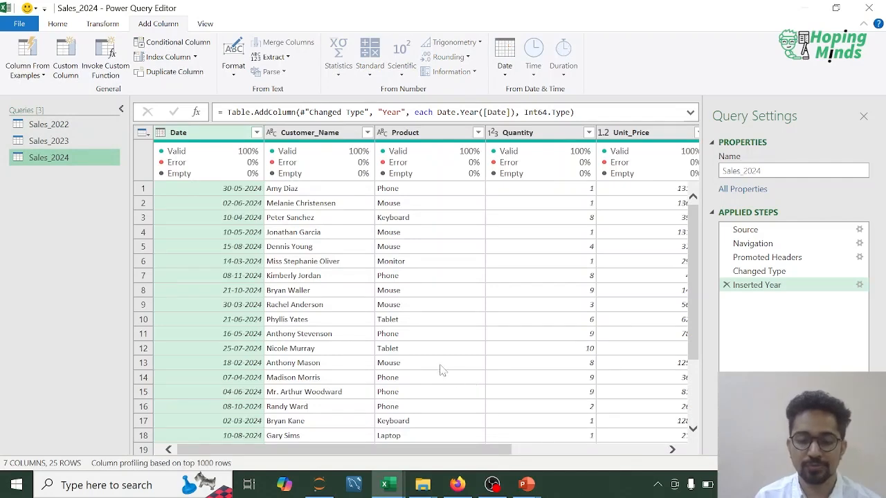
pyautogui.click(57, 23)
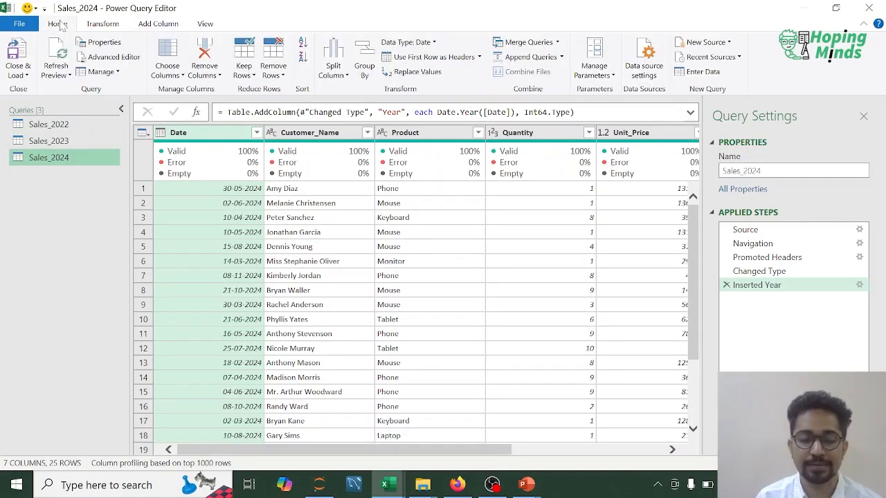
pyautogui.click(562, 58)
pyautogui.click(549, 88)
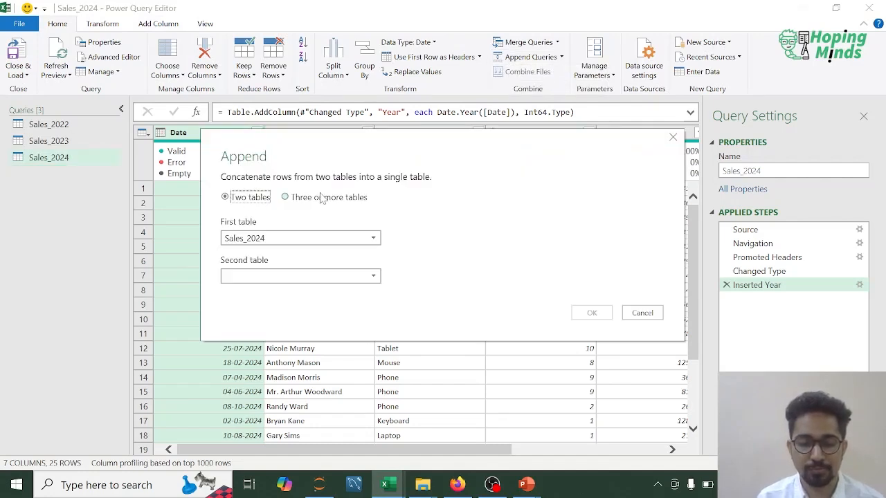
pyautogui.click(286, 197)
pyautogui.click(296, 239)
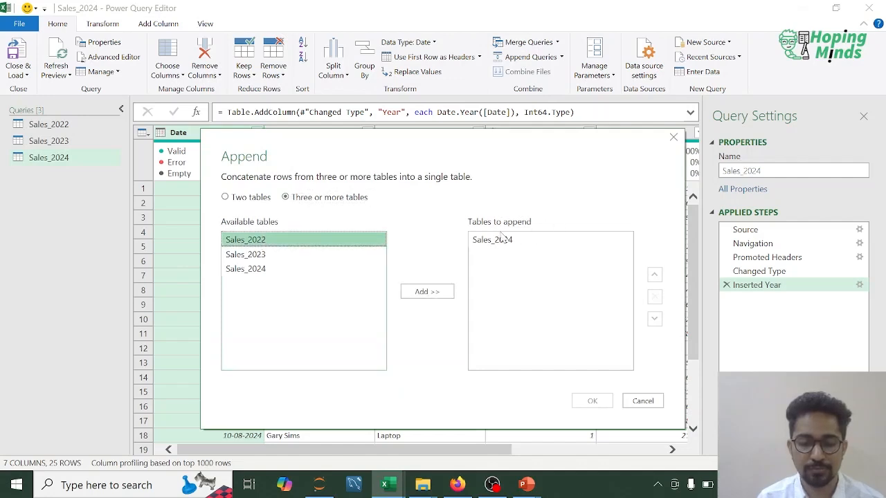
pyautogui.click(421, 296)
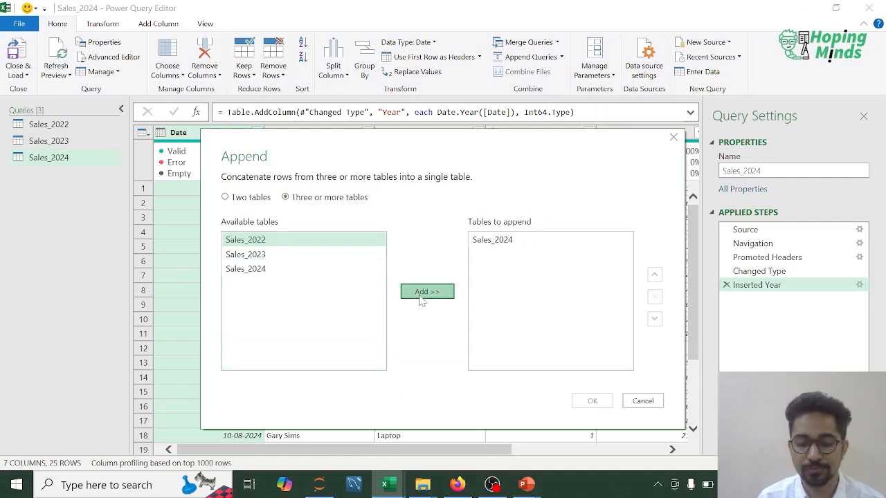
pyautogui.click(269, 255)
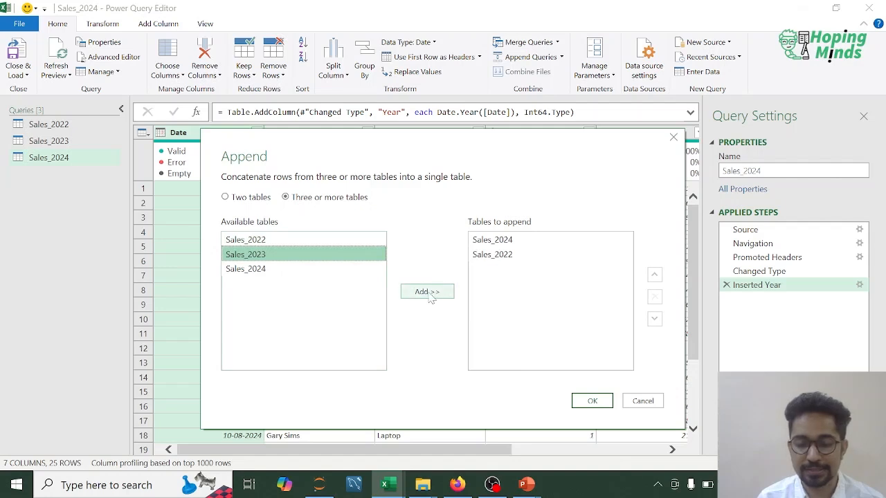
pyautogui.click(430, 296)
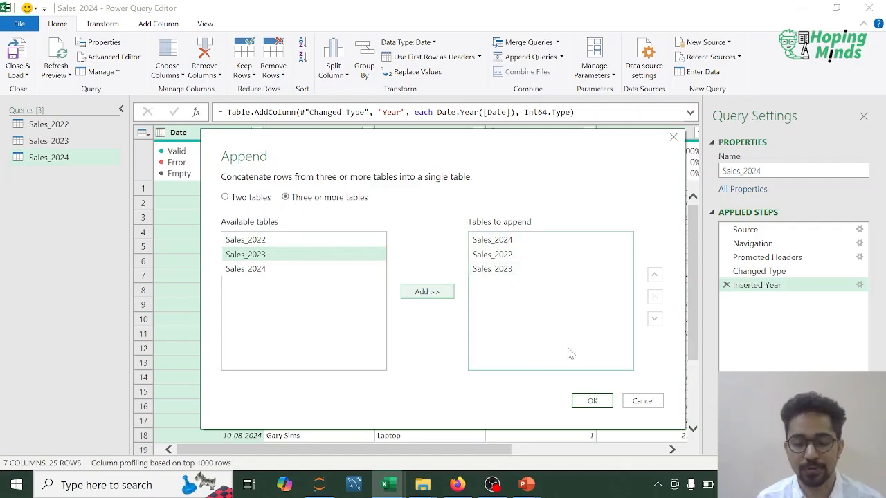
pyautogui.click(590, 401)
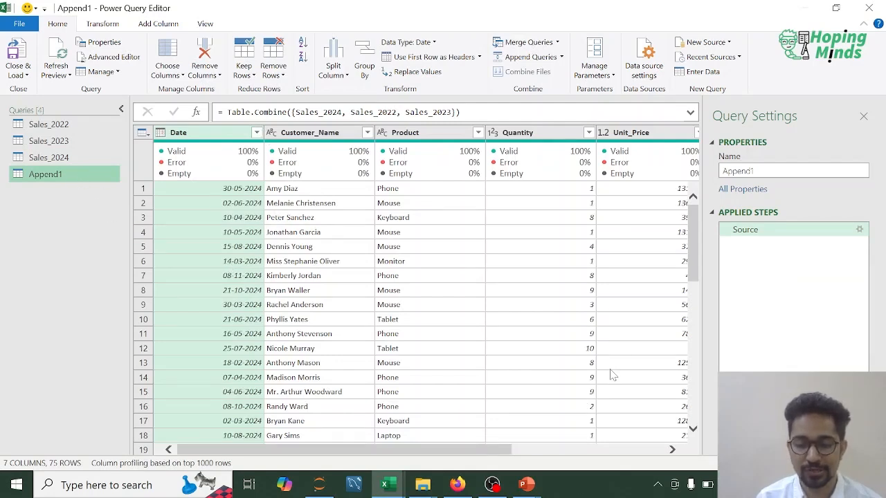
# - Apply a filter to the appended query's Year column with 2022, 2023 and 2024 all selected
pyautogui.click(649, 450)
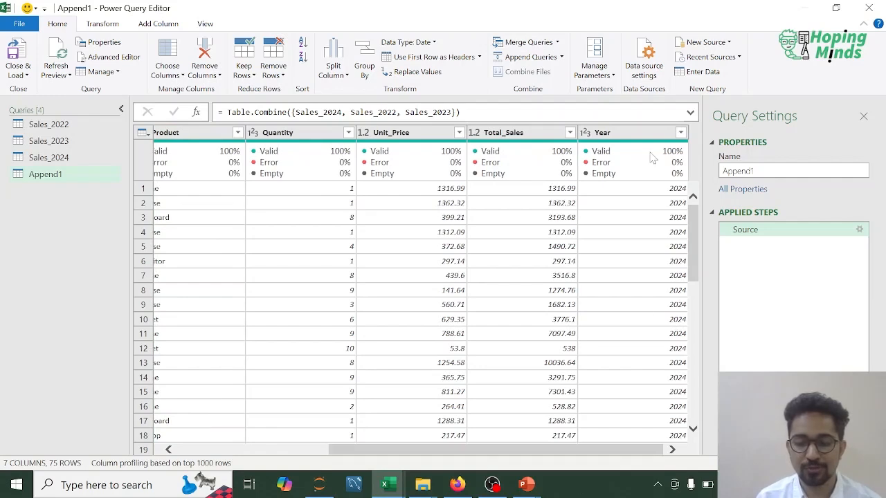
pyautogui.click(680, 134)
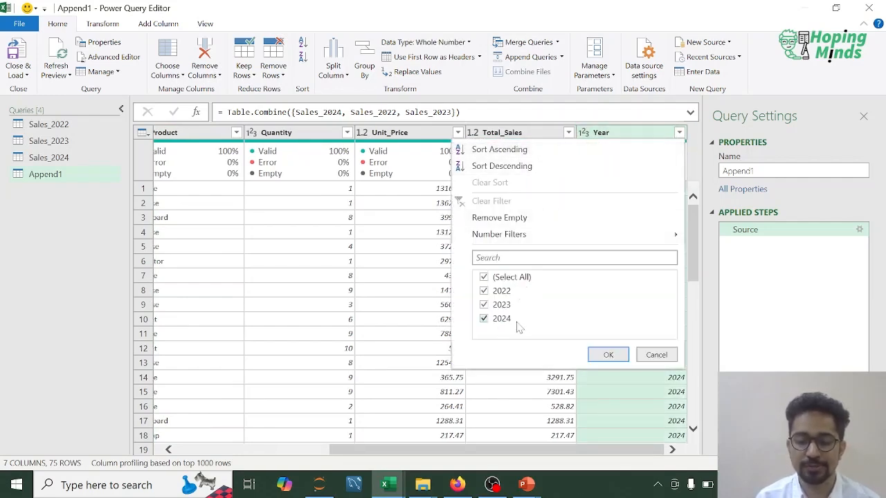
pyautogui.press('Return')
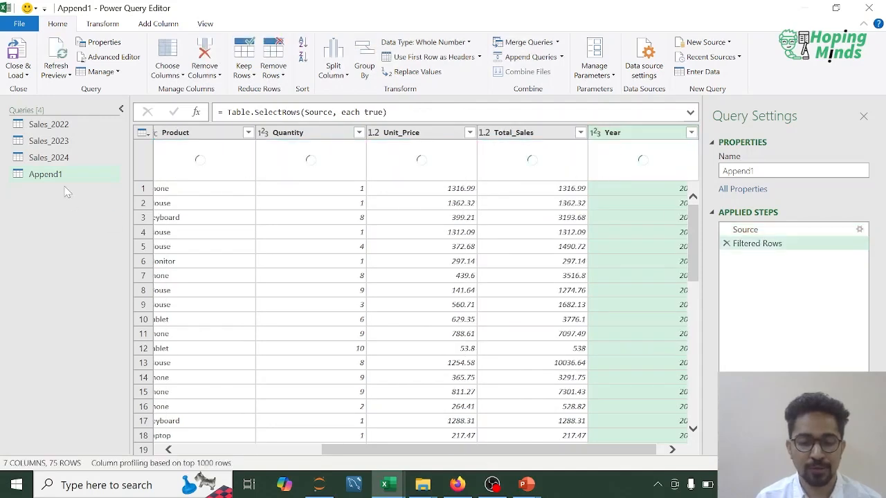
# - Rename the appended query as Sales_2022-2024
pyautogui.doubleClick(46, 174)
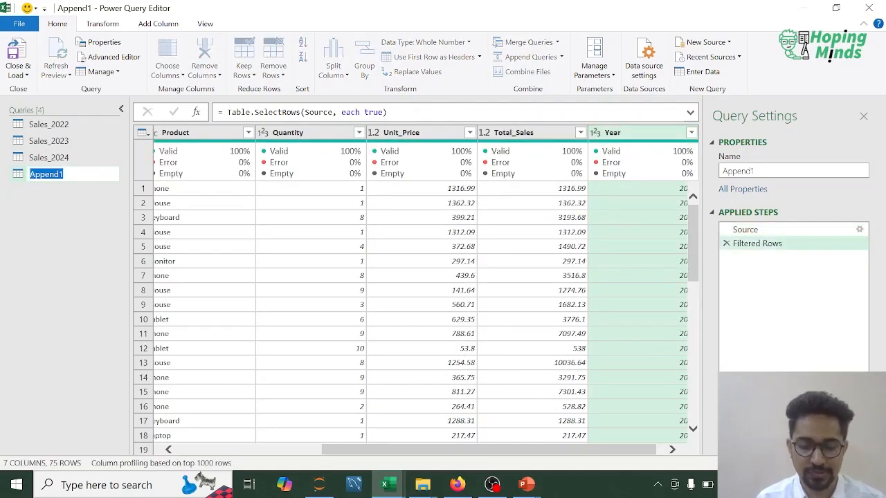
pyautogui.write('Sales')
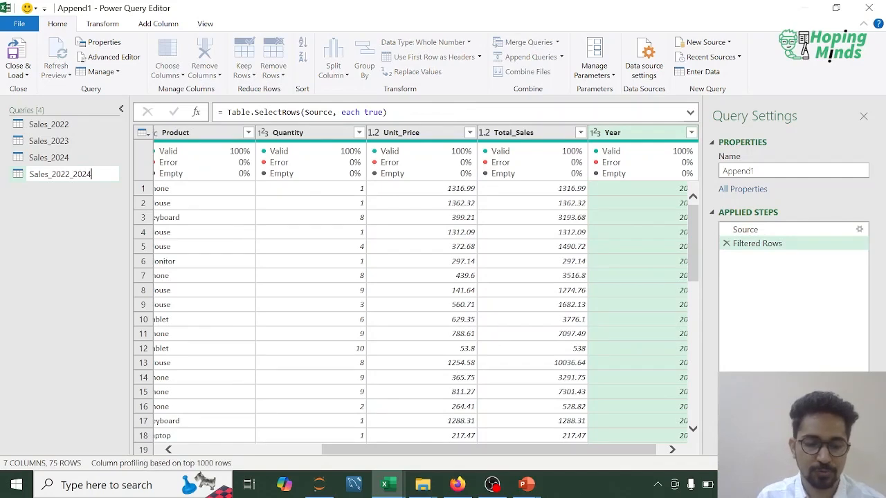
pyautogui.write('_2022-2024')
pyautogui.press('Return')
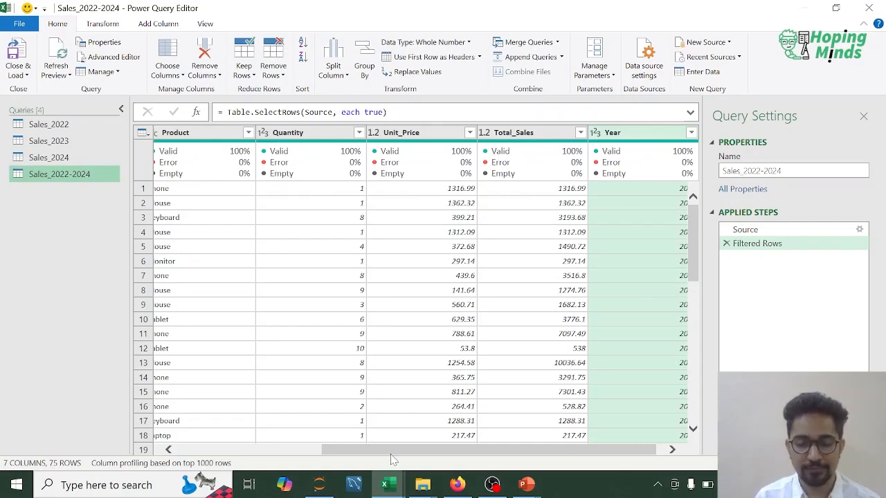
# - Close the query editor, loading all queries into worksheets, and look through the loaded yearly and combined sales sheets
pyautogui.moveTo(392, 454); pyautogui.dragTo(235, 453)
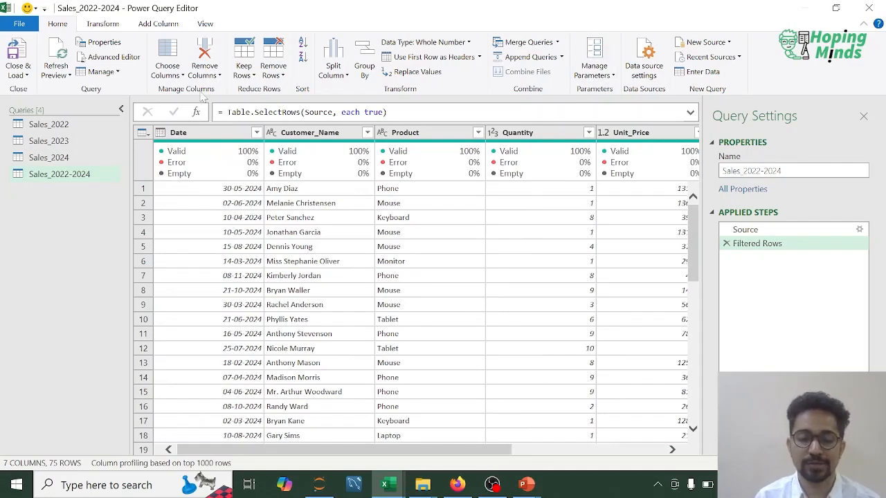
pyautogui.click(27, 75)
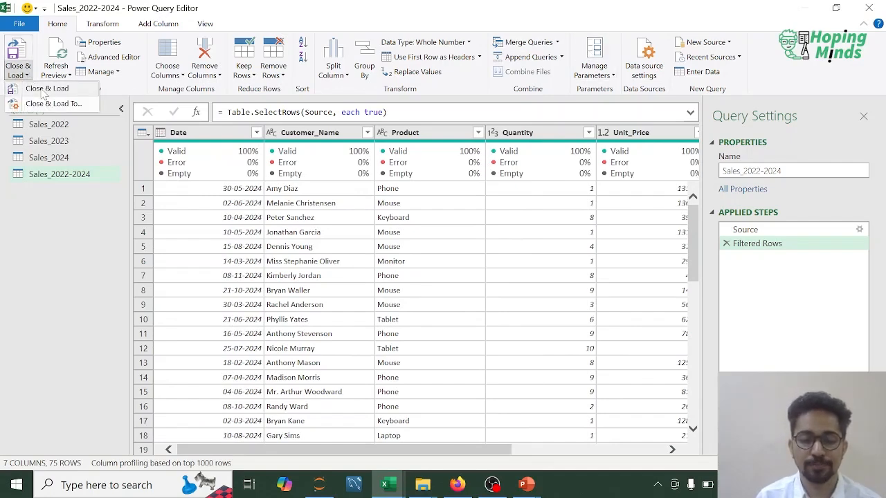
pyautogui.click(43, 92)
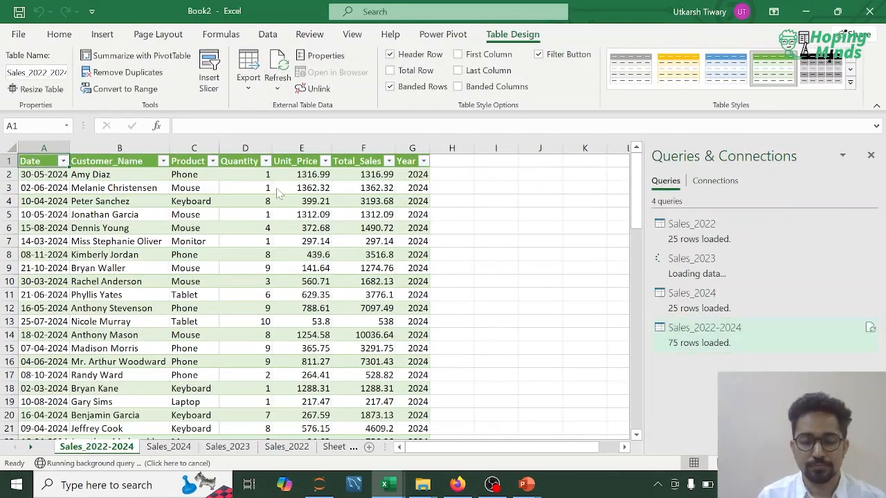
pyautogui.click(228, 447)
pyautogui.click(287, 447)
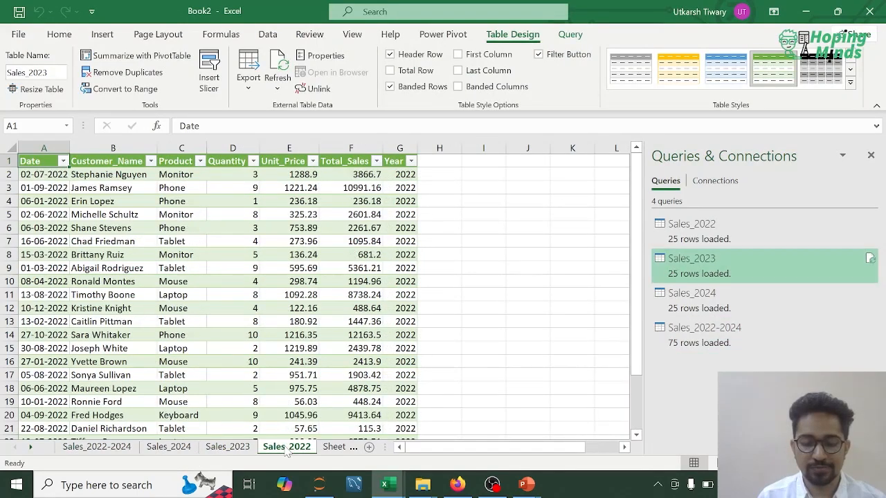
pyautogui.click(161, 447)
pyautogui.click(116, 448)
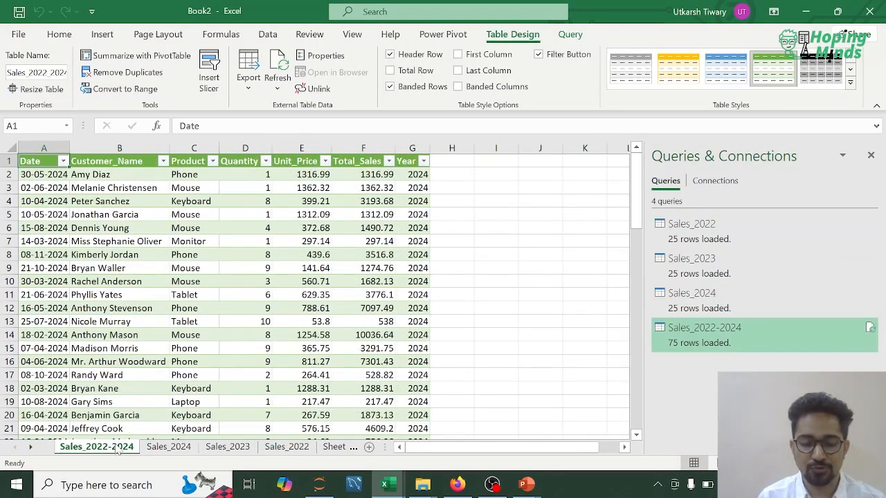
# - Delete the empty worksheet Sheet1 from the workbook
pyautogui.click(334, 447)
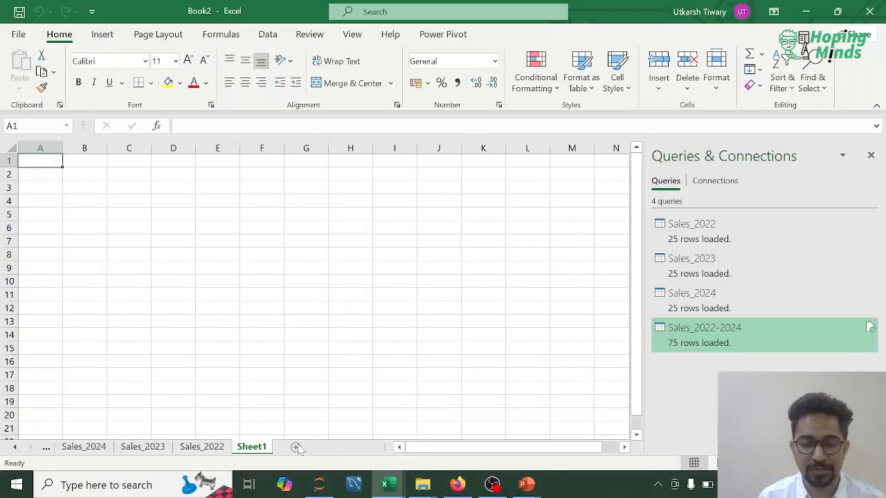
pyautogui.rightClick(264, 447)
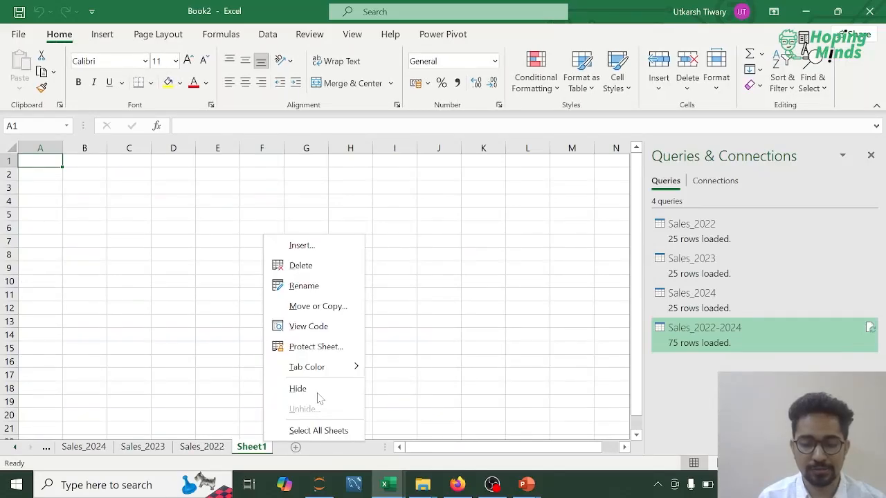
pyautogui.click(301, 265)
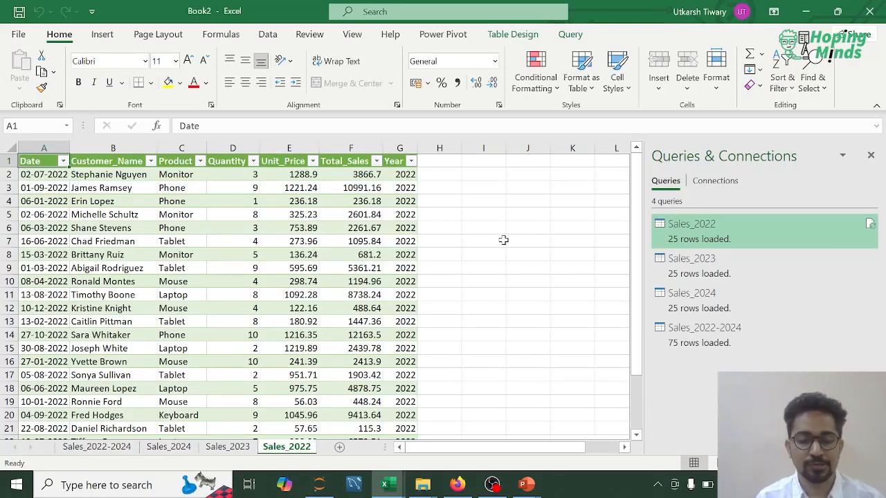
# - Save the workbook in the M134 folder under the name M3V3_Content_Append
pyautogui.hotkey('ctrl', 's')
pyautogui.click(330, 316)
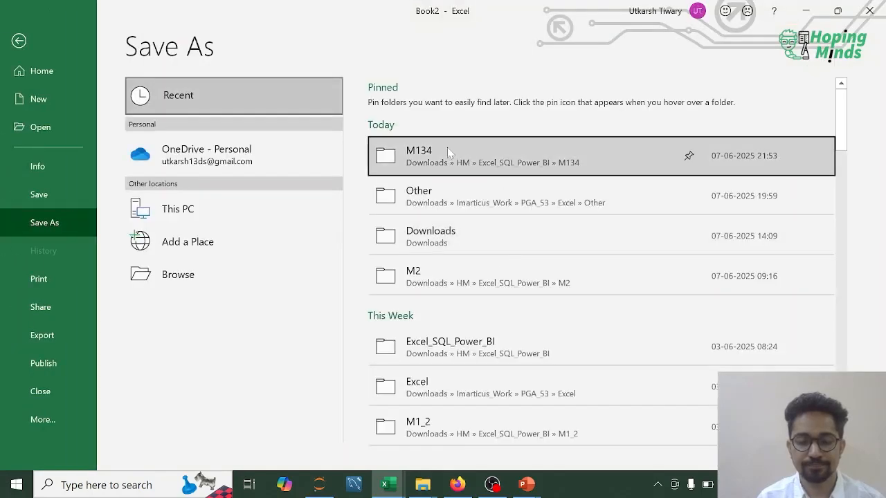
pyautogui.click(447, 149)
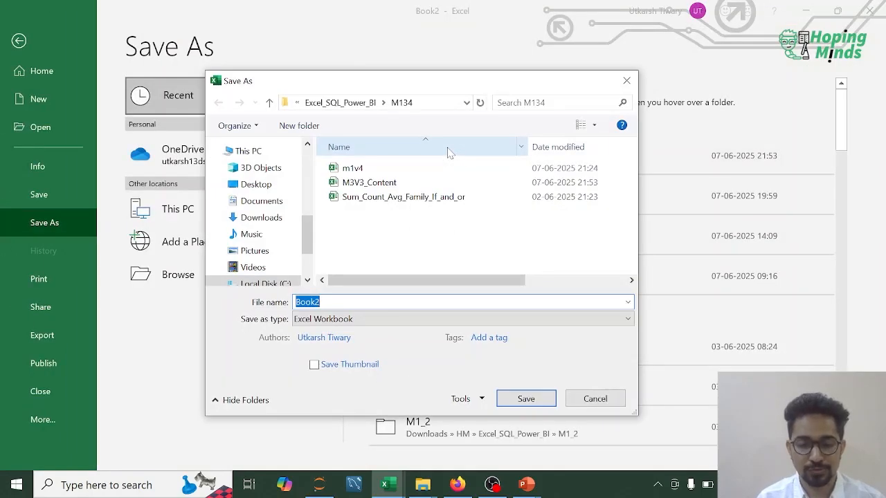
pyautogui.write('M3V3_')
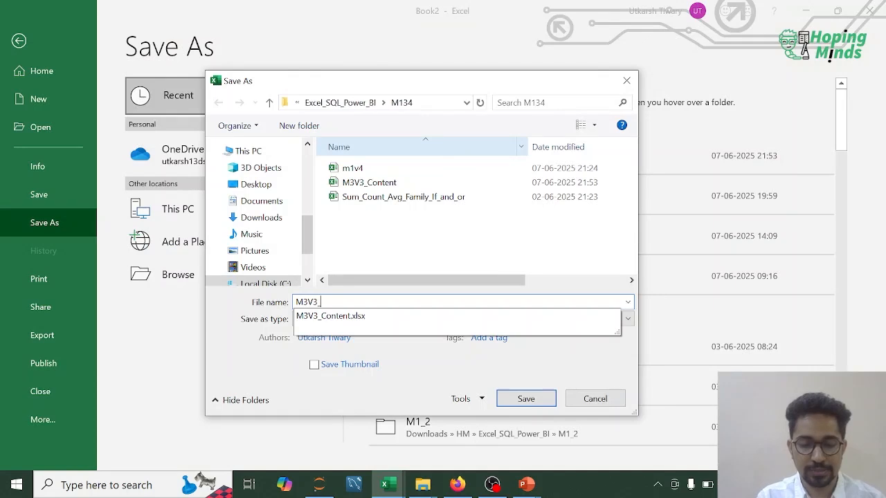
pyautogui.write('Conten')
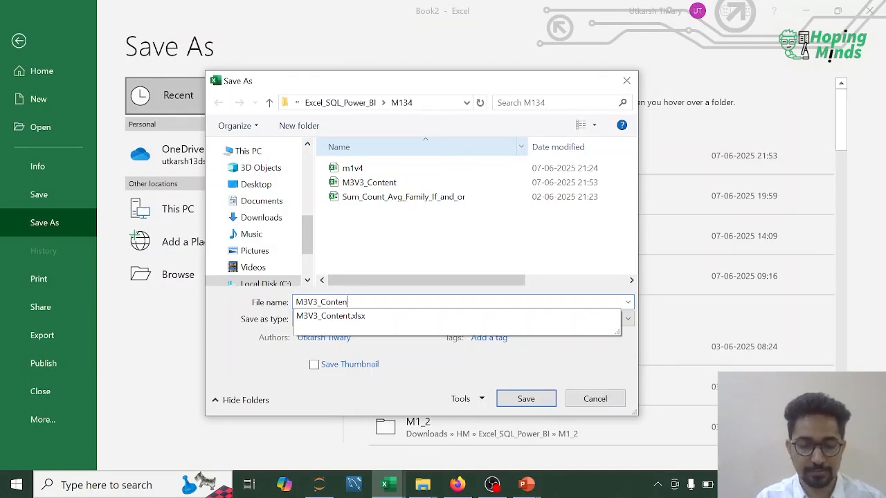
pyautogui.write('t_Appenm')
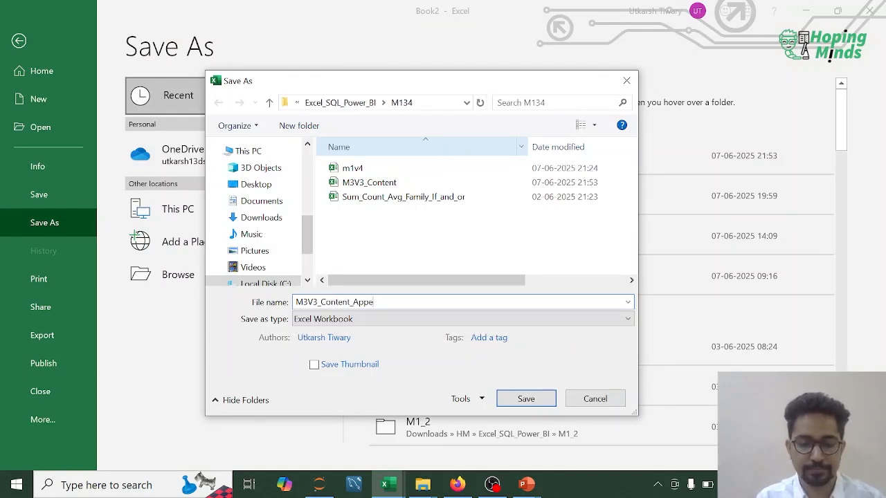
pyautogui.press('Return')
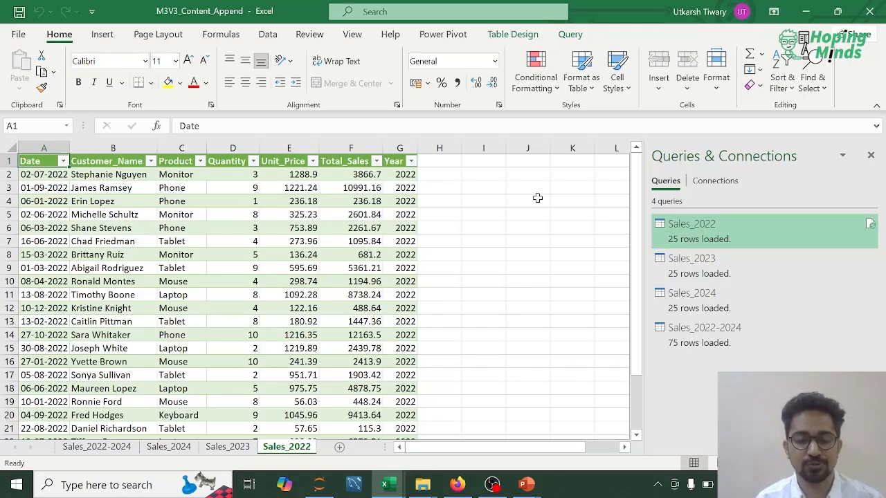
pyautogui.hotkey('alt', 'Tab')
pyautogui.hotkey('alt', 'Tab')
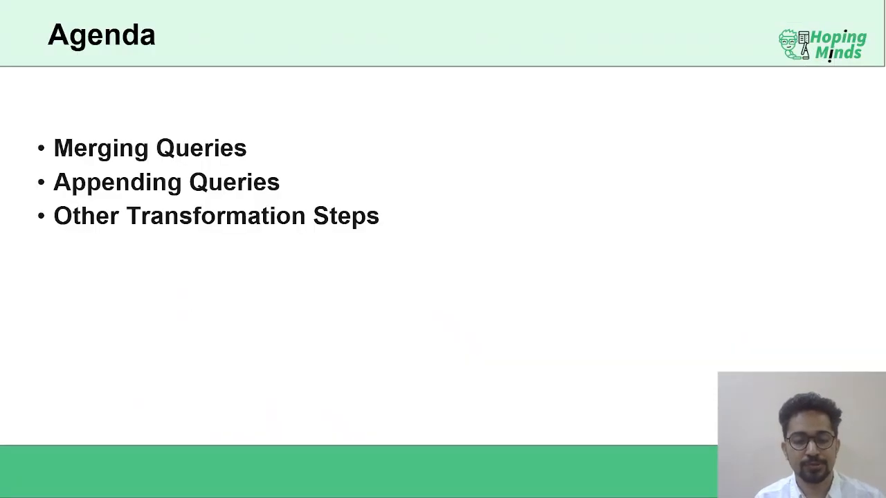
pyautogui.press('Right')
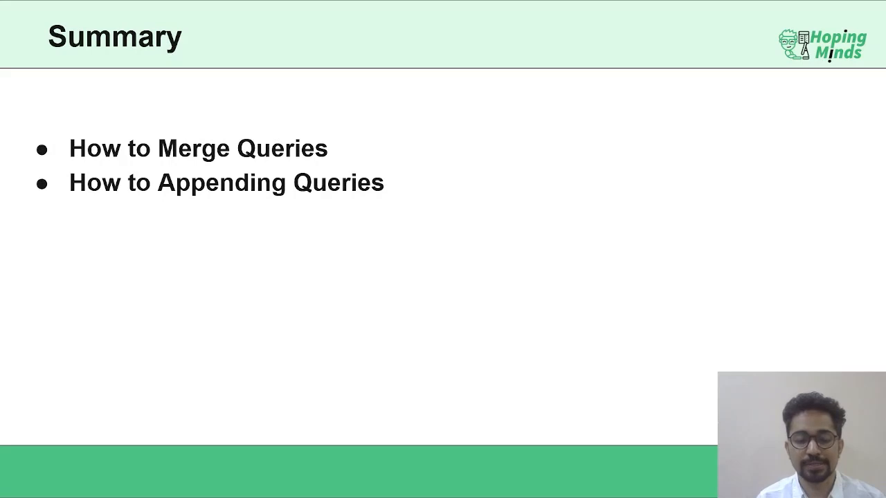